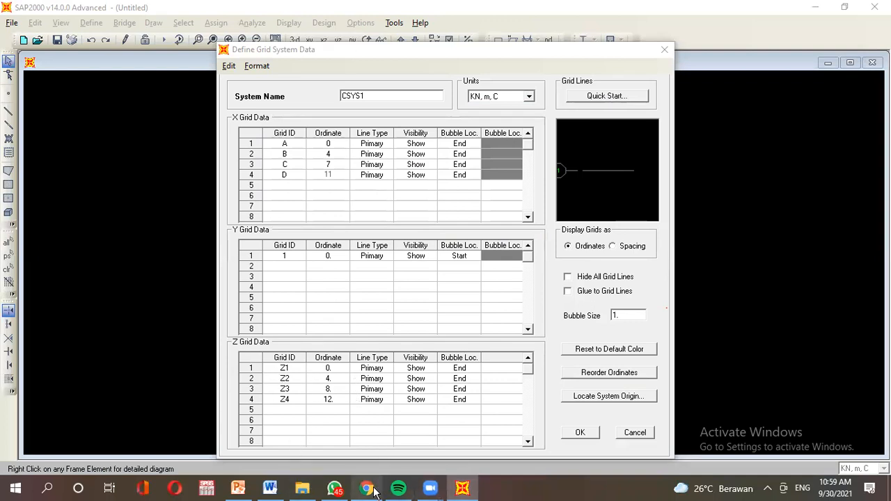
# Finish the grid table with X ordinates 0, 4, 7, 11 and Z ordinates 0, 4, 8, 12.
pyautogui.moveTo(375, 492)
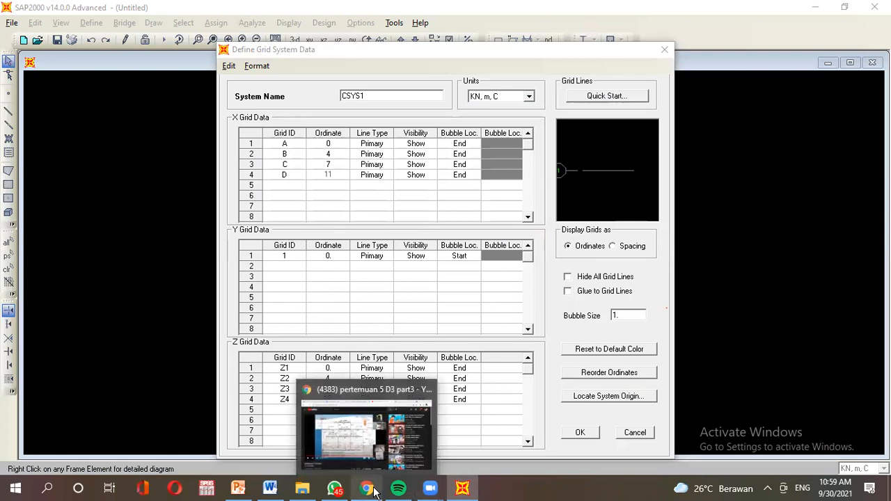
# Bring the Soal 2 lecture slide to the front and mark its height dimension.
pyautogui.moveTo(242, 492)
pyautogui.click(242, 465)
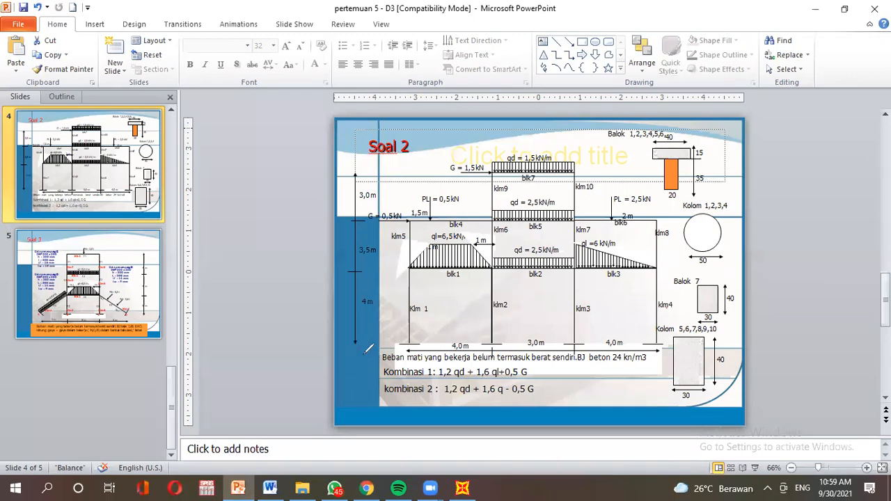
pyautogui.moveTo(350, 355); pyautogui.dragTo(358, 344)
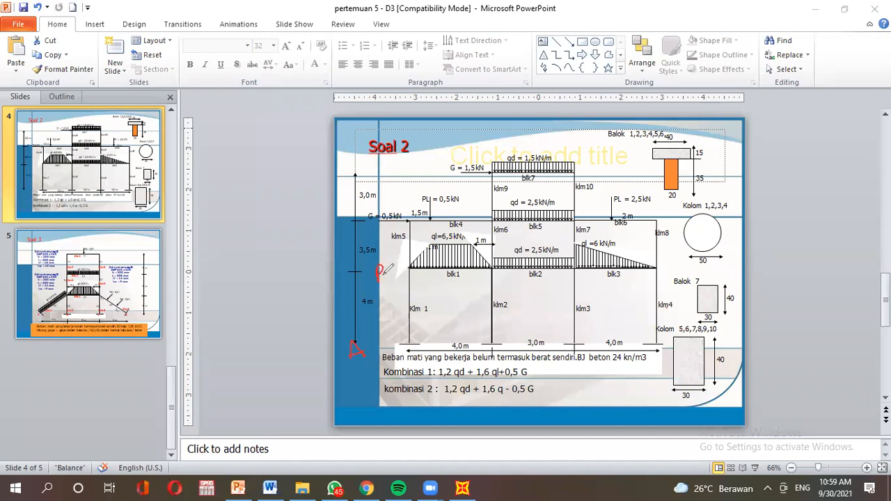
# Mark the storey heights on the slide, clear the marks, and return to SAP2000's grid data.
pyautogui.moveTo(391, 216); pyautogui.dragTo(397, 227)
pyautogui.moveTo(393, 175); pyautogui.dragTo(404, 180)
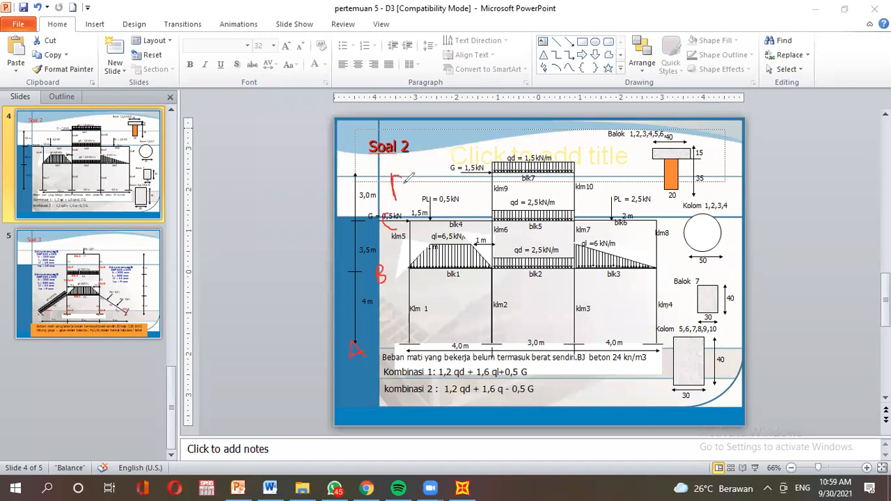
pyautogui.click(619, 22)
pyautogui.click(619, 22)
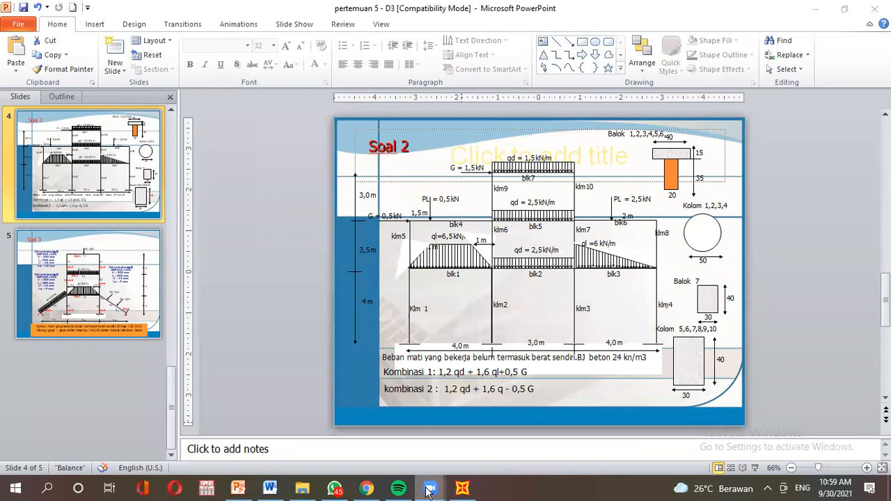
pyautogui.click(463, 489)
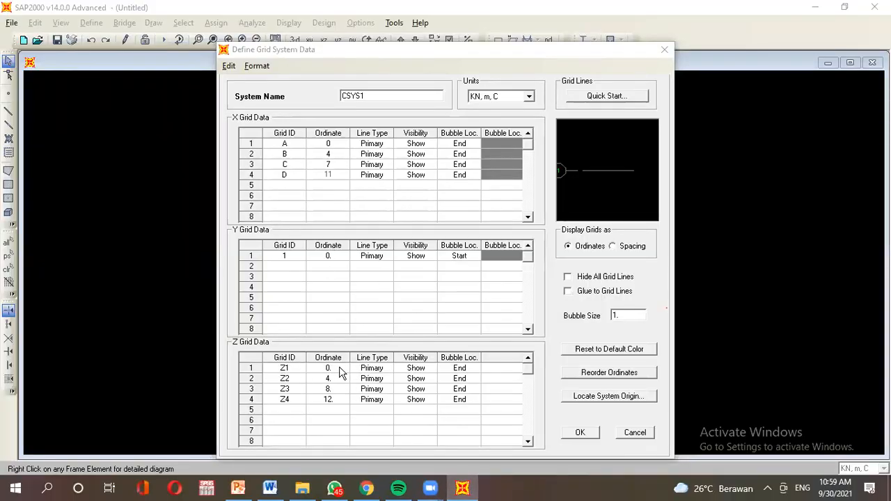
# Compare the slide's storey heights and change the Z3 ordinate to 7.5.
pyautogui.click(238, 488)
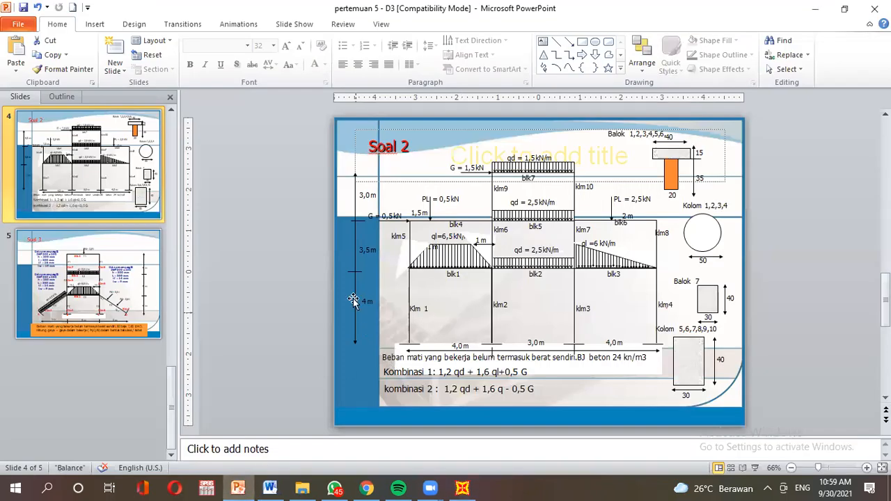
pyautogui.click(462, 488)
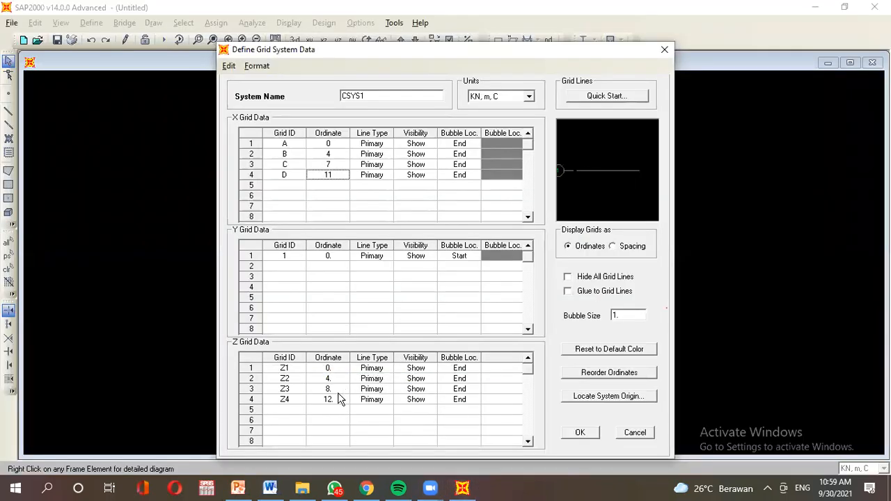
pyautogui.click(238, 488)
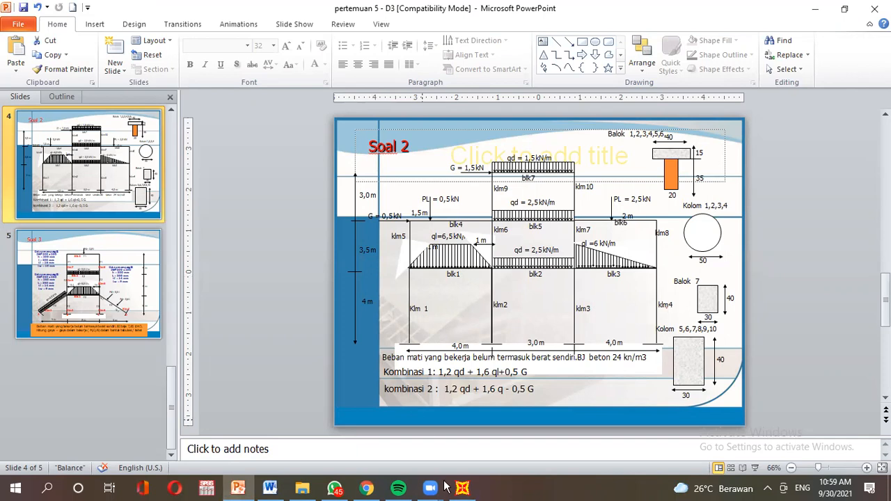
pyautogui.click(466, 489)
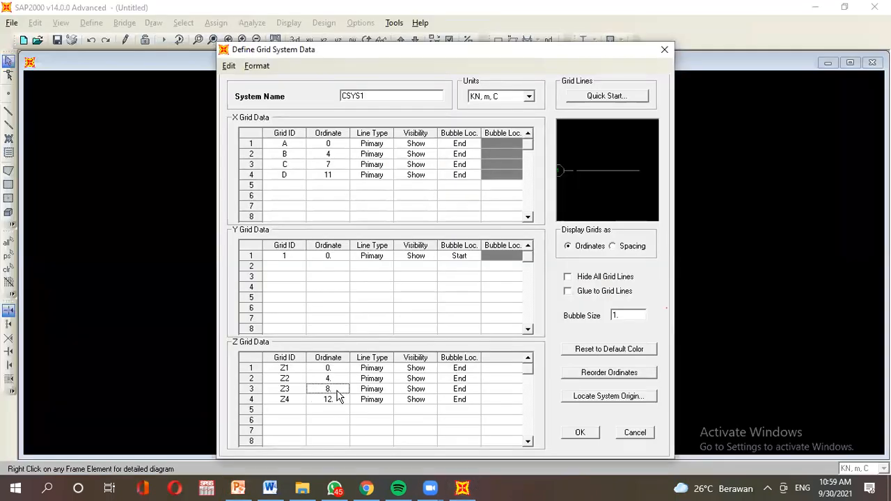
pyautogui.write('7')
# Change the Z4 ordinate to 10.5 and accept the grid definition.
pyautogui.click(238, 488)
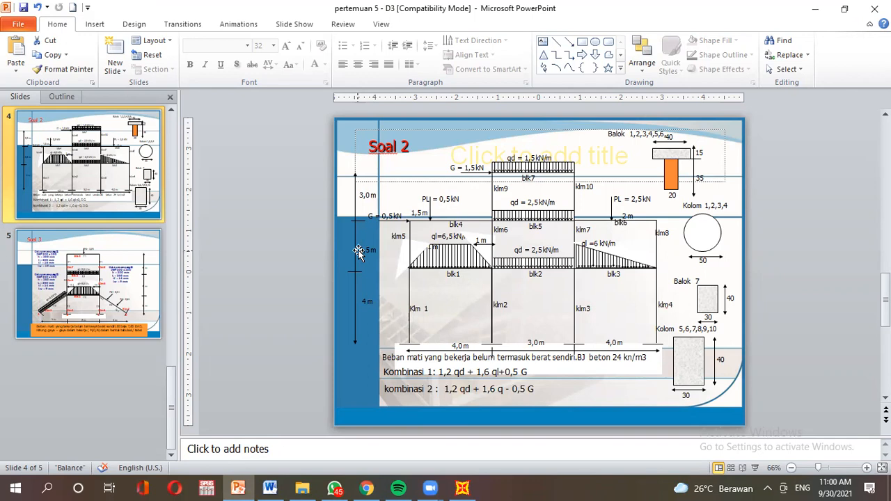
pyautogui.click(463, 488)
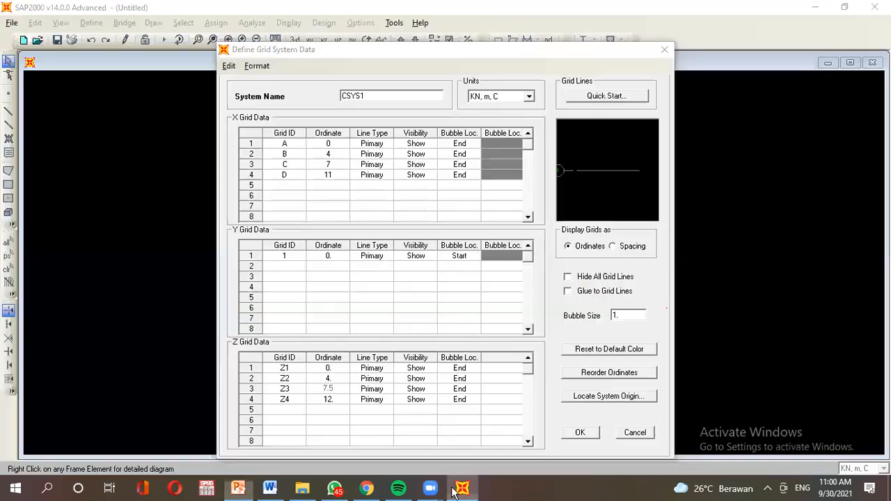
pyautogui.click(335, 402)
pyautogui.press('BackSpace')
pyautogui.press('BackSpace')
pyautogui.write('10')
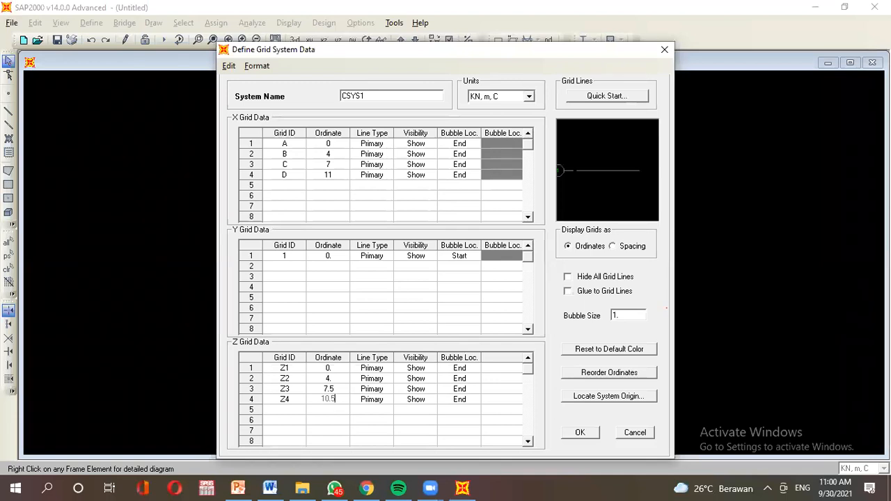
pyautogui.write('.5')
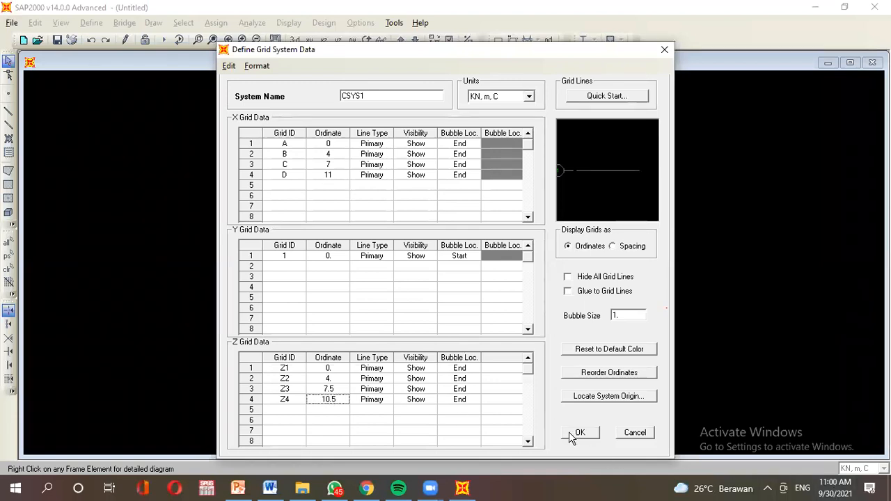
pyautogui.click(573, 434)
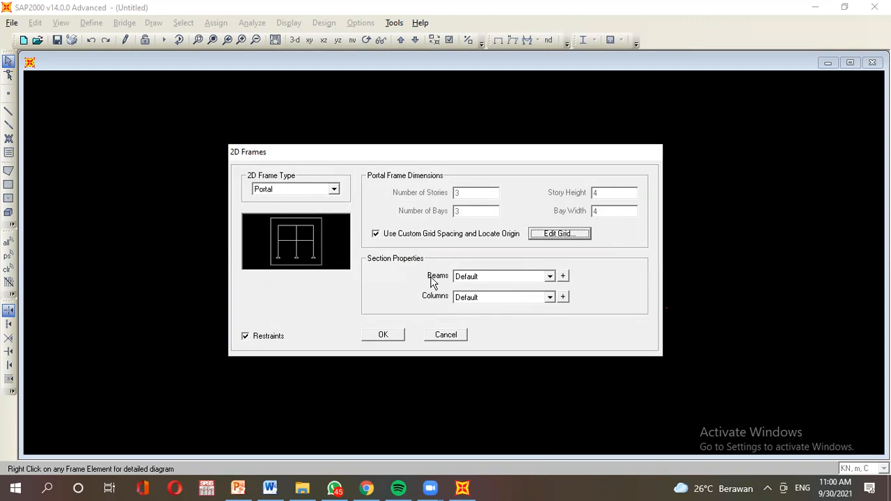
# Add a new Concrete-type rectangular frame section for the beams.
pyautogui.click(563, 277)
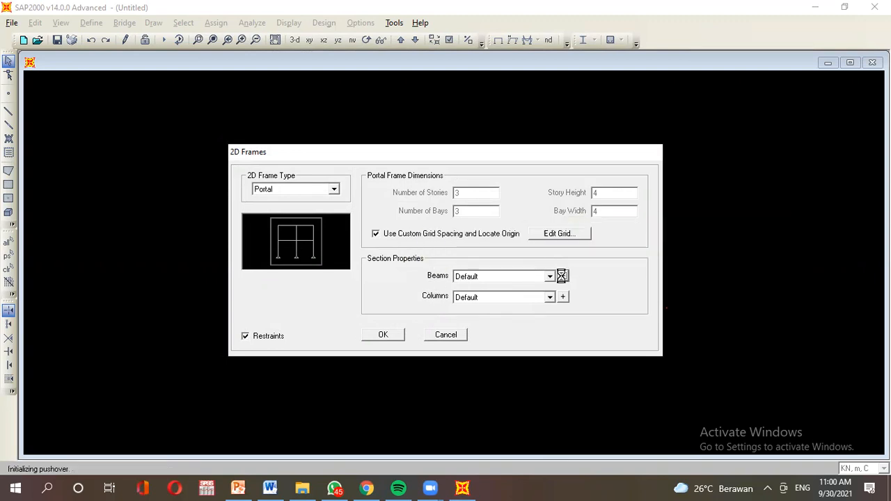
pyautogui.click(509, 171)
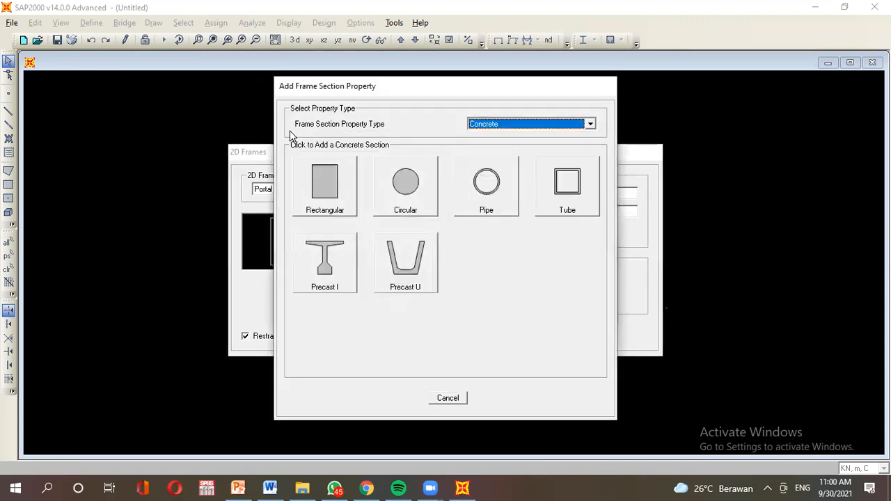
pyautogui.click(483, 126)
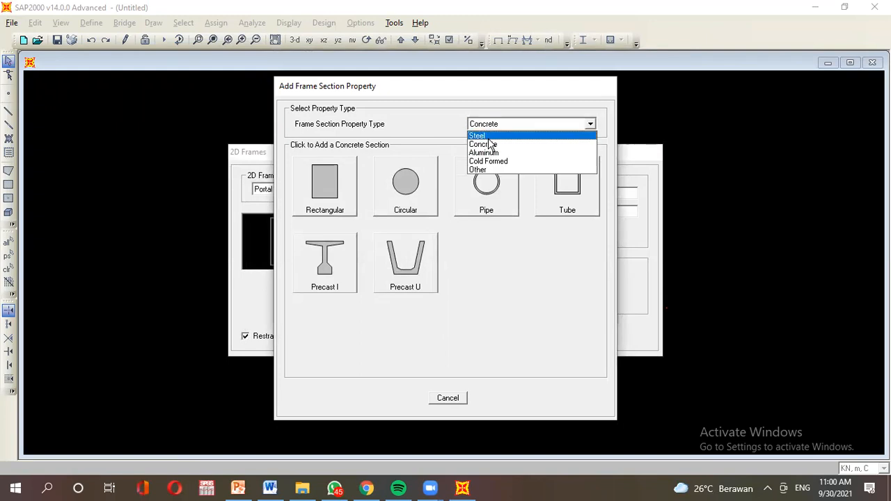
pyautogui.click(487, 144)
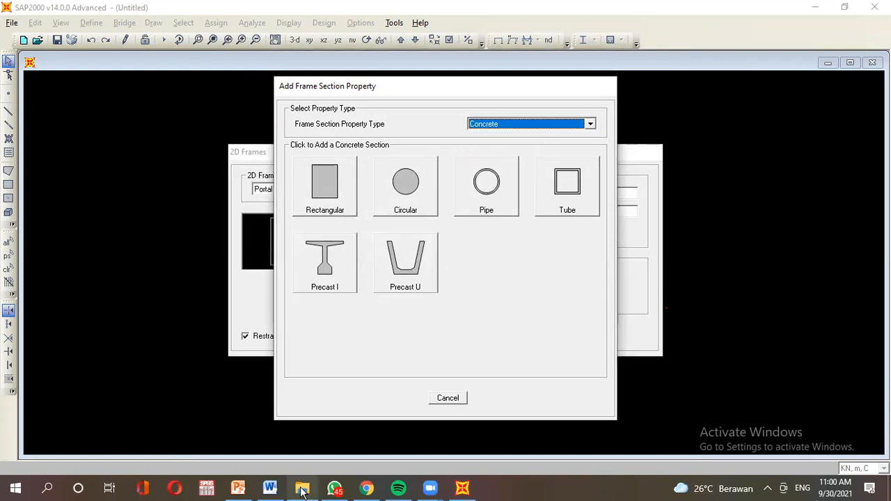
pyautogui.click(238, 489)
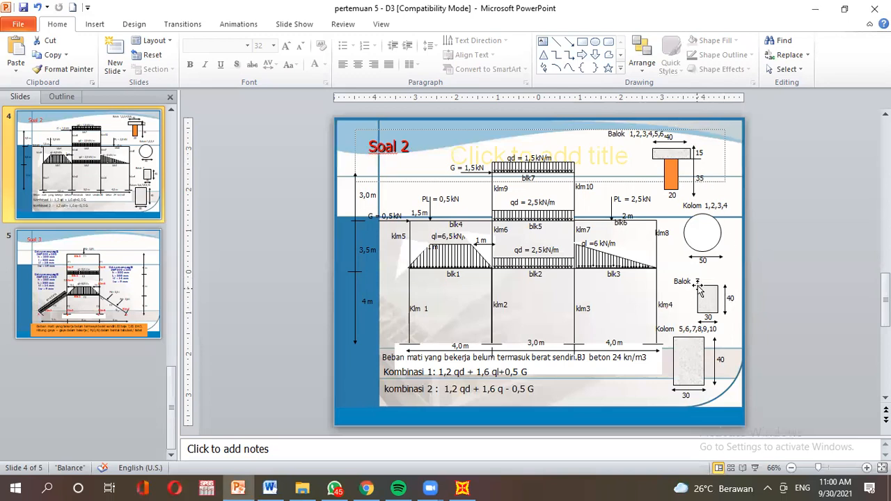
pyautogui.click(461, 488)
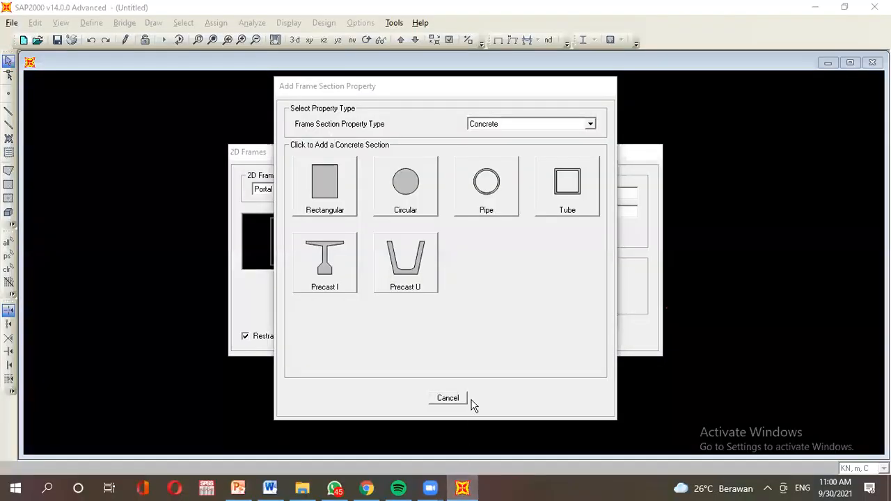
pyautogui.click(317, 184)
# Rename the rectangular section from FSEC1 to BALOK 7.
pyautogui.click(488, 143)
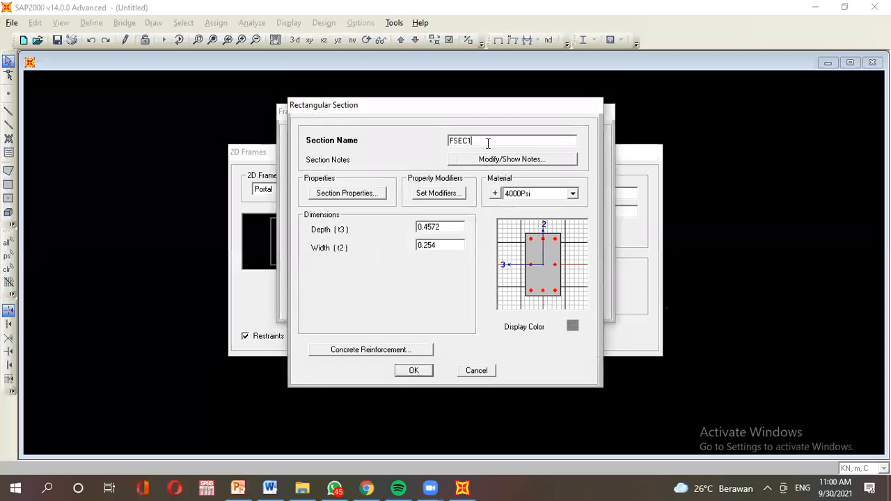
pyautogui.moveTo(488, 141); pyautogui.dragTo(422, 143)
pyautogui.write('b')
# Open the section's material definitions and start adding a new material.
pyautogui.click(496, 193)
pyautogui.click(509, 324)
pyautogui.click(496, 193)
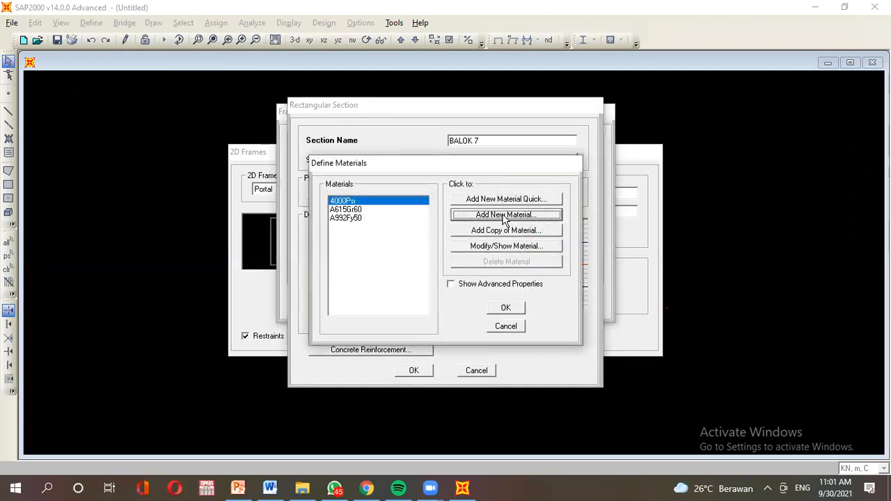
pyautogui.click(504, 215)
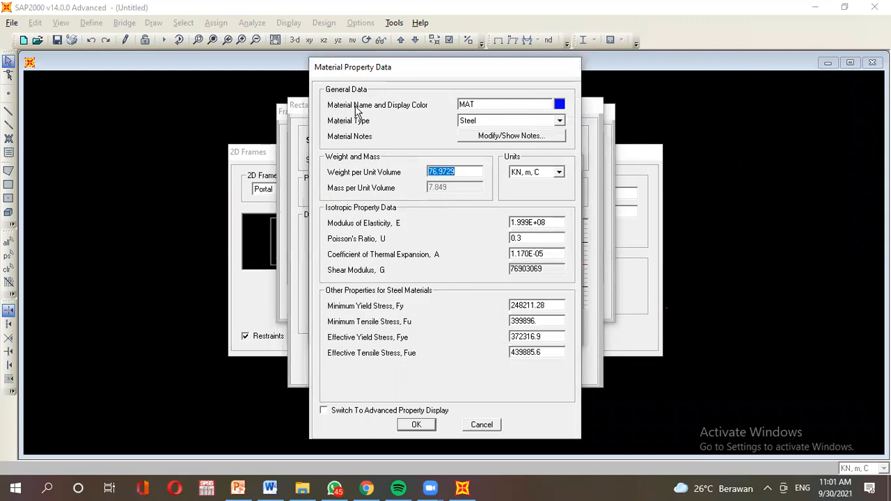
# Name the new material BETON, give it a lighter blue colour, and make it Concrete.
pyautogui.doubleClick(488, 101)
pyautogui.write('BETON')
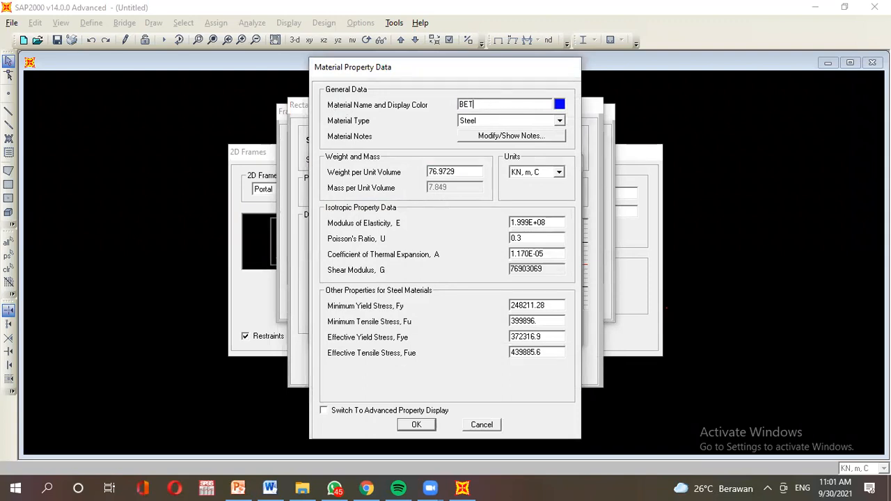
pyautogui.click(559, 105)
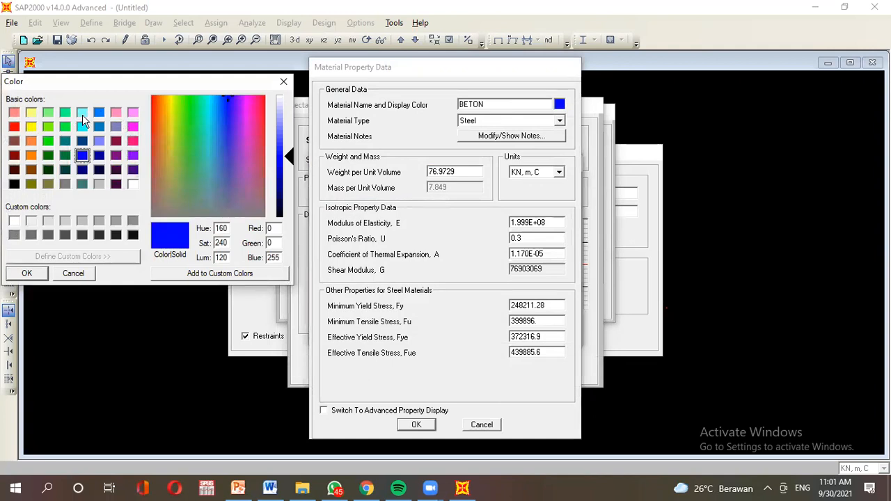
pyautogui.click(98, 112)
pyautogui.click(27, 274)
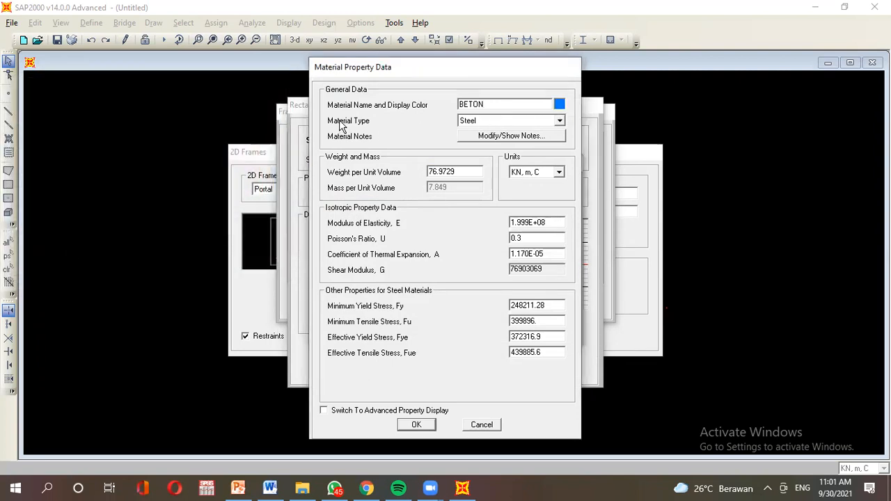
pyautogui.click(489, 123)
pyautogui.click(498, 140)
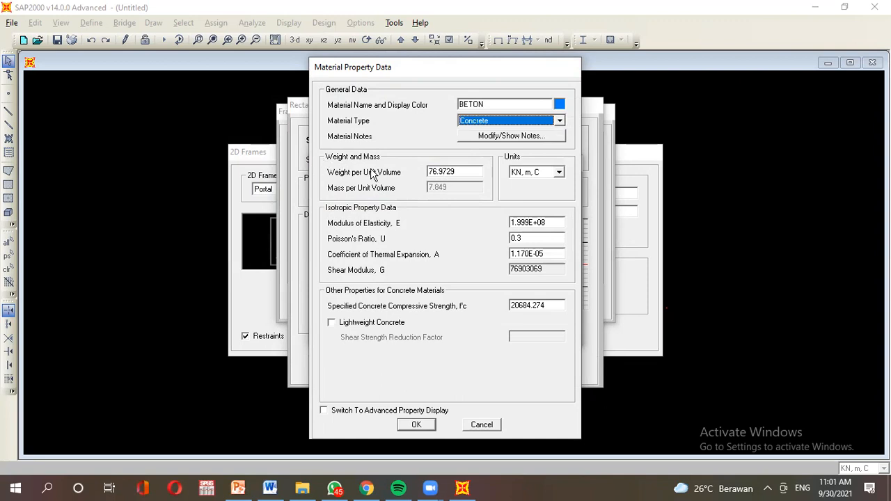
# Set BETON's weight per unit volume to 24 and save it to the materials list.
pyautogui.doubleClick(469, 171)
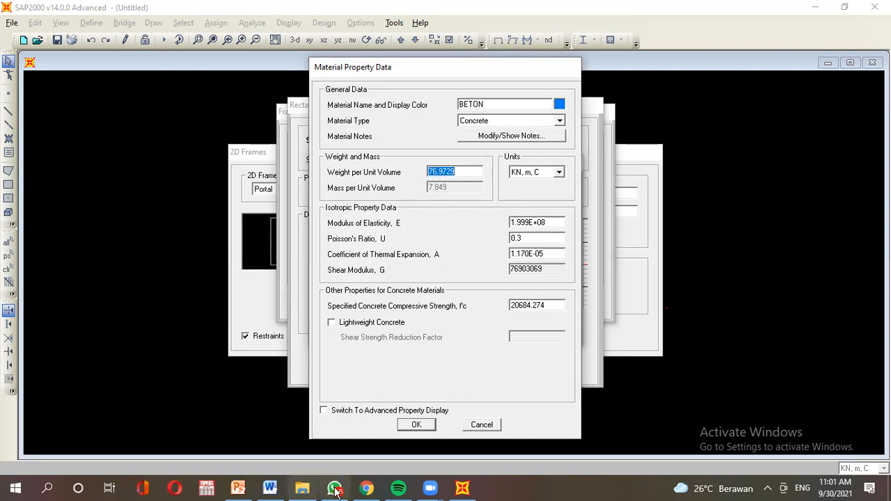
pyautogui.click(239, 490)
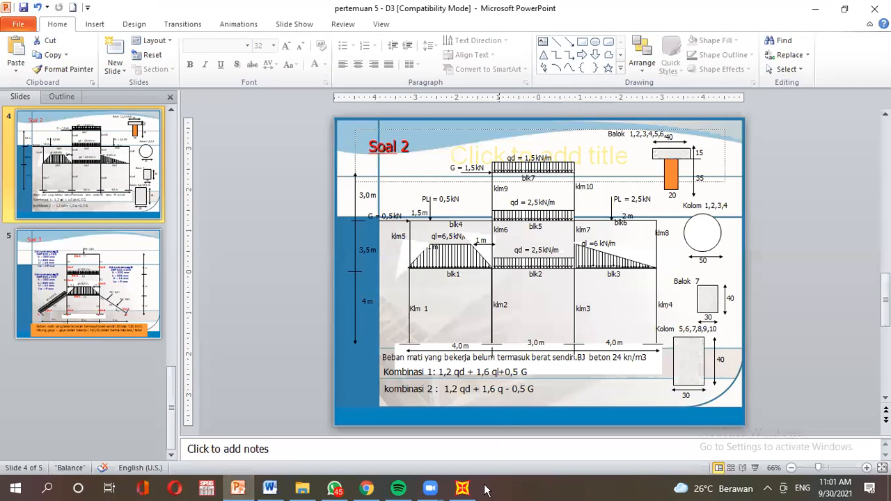
pyautogui.click(464, 489)
pyautogui.doubleClick(469, 174)
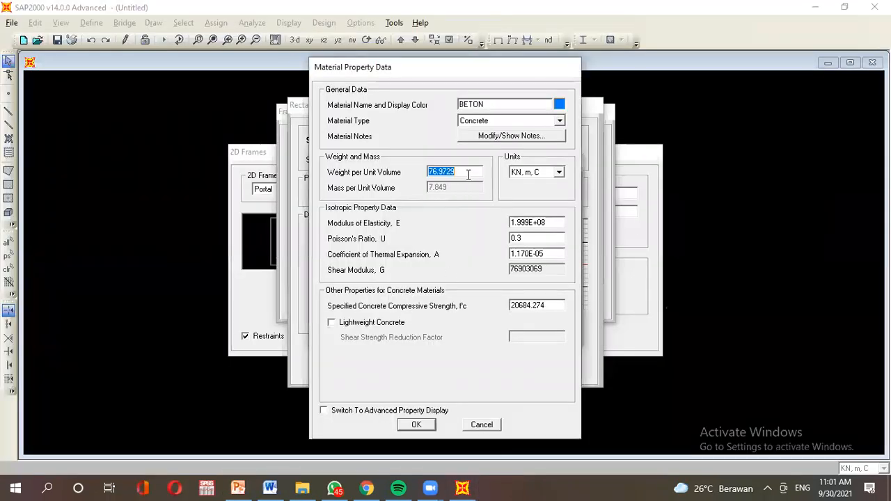
pyautogui.write('24')
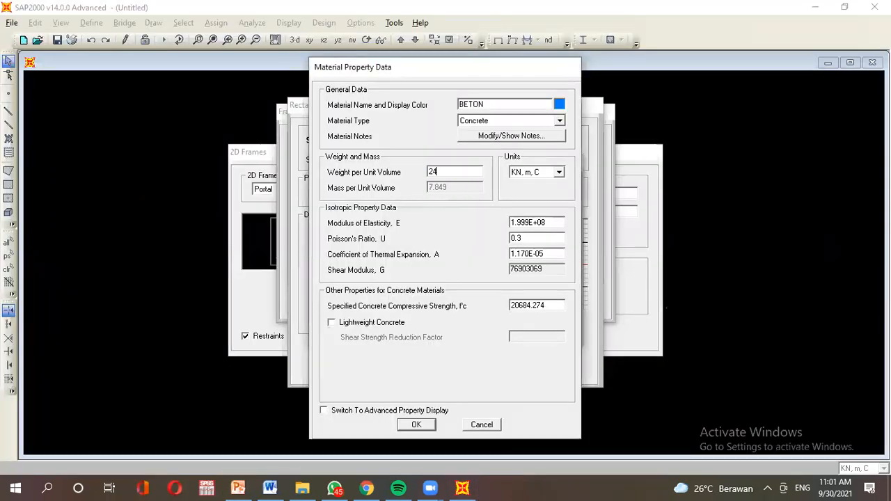
pyautogui.click(404, 425)
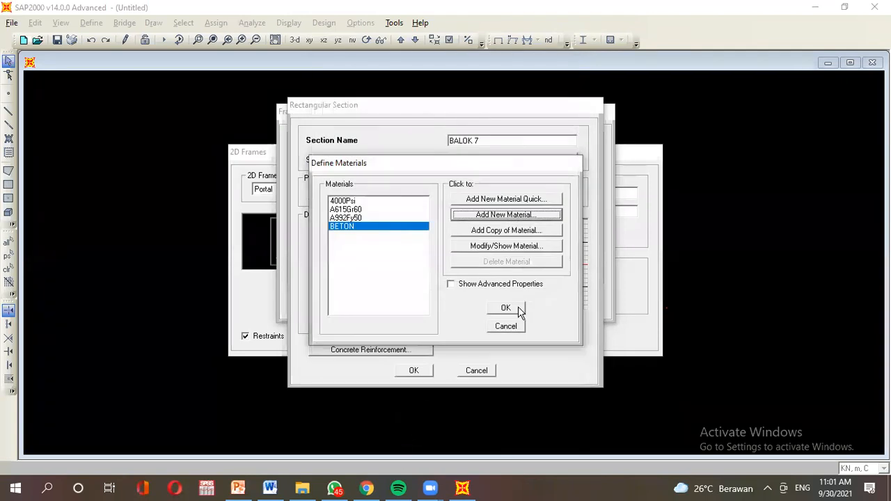
pyautogui.click(519, 309)
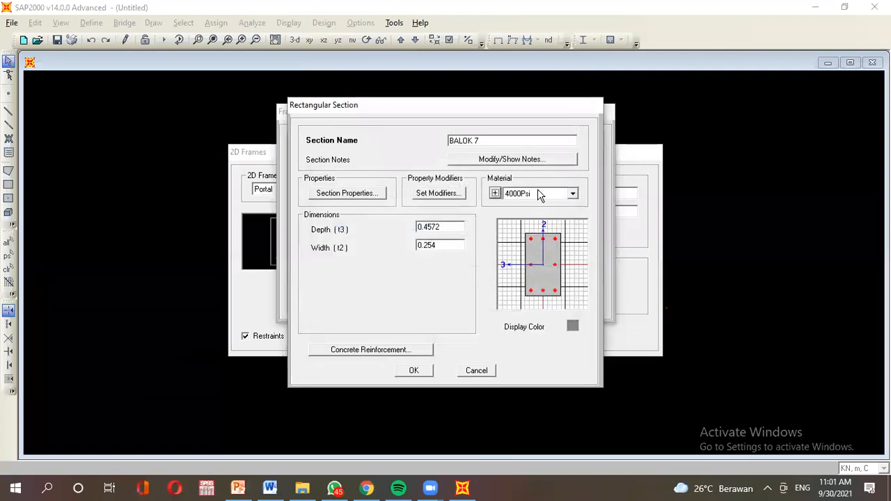
# Give BALOK 7 the BETON material, depth 0.4 and width 0.3.
pyautogui.click(538, 195)
pyautogui.click(550, 230)
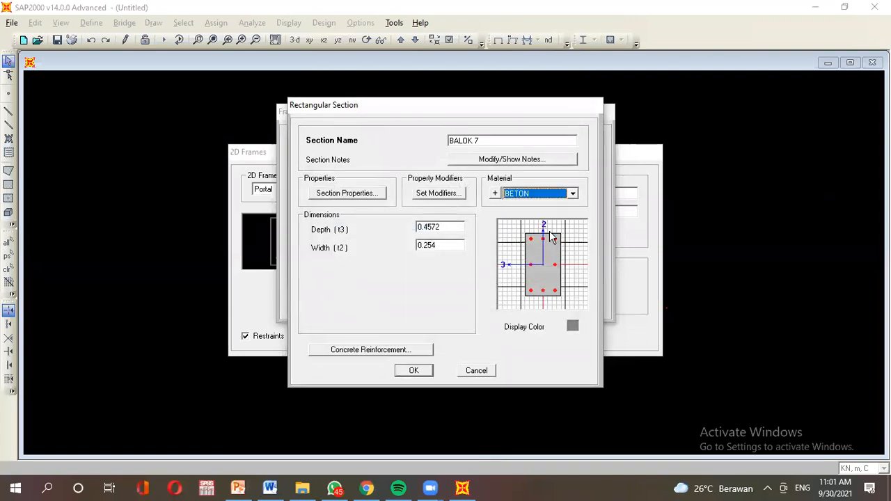
pyautogui.doubleClick(450, 230)
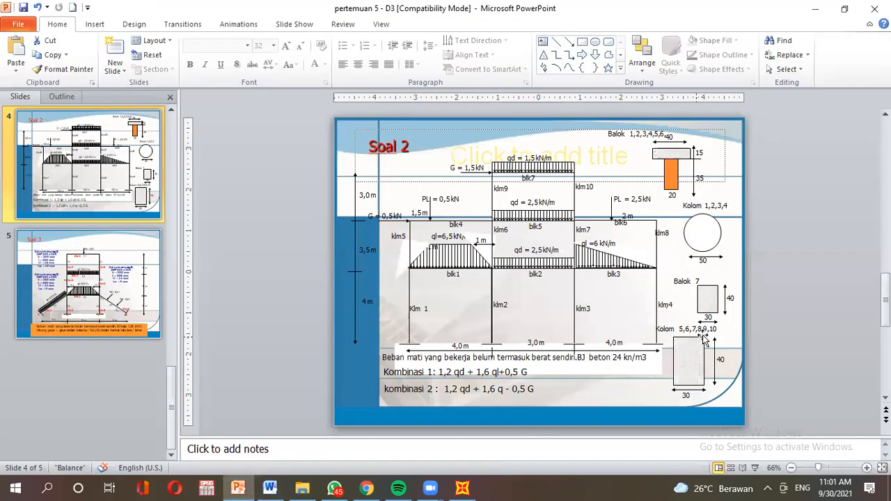
pyautogui.click(239, 488)
pyautogui.click(697, 281)
pyautogui.write('7')
pyautogui.click(462, 489)
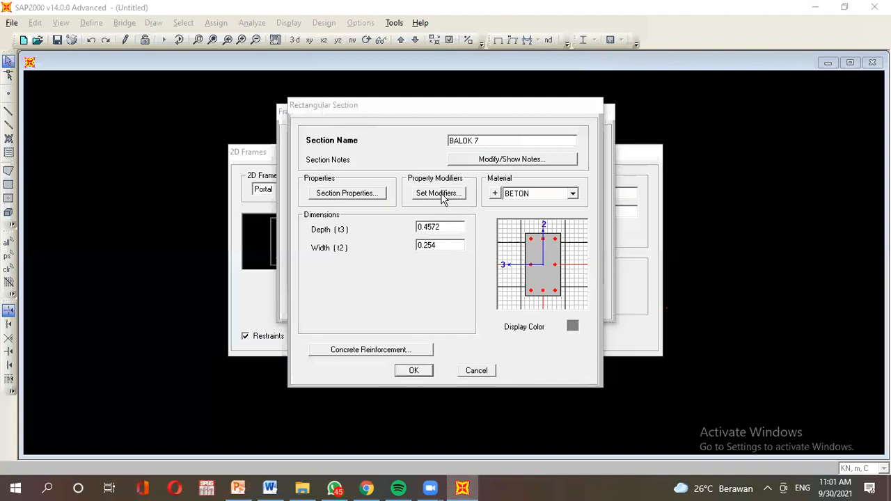
pyautogui.click(458, 227)
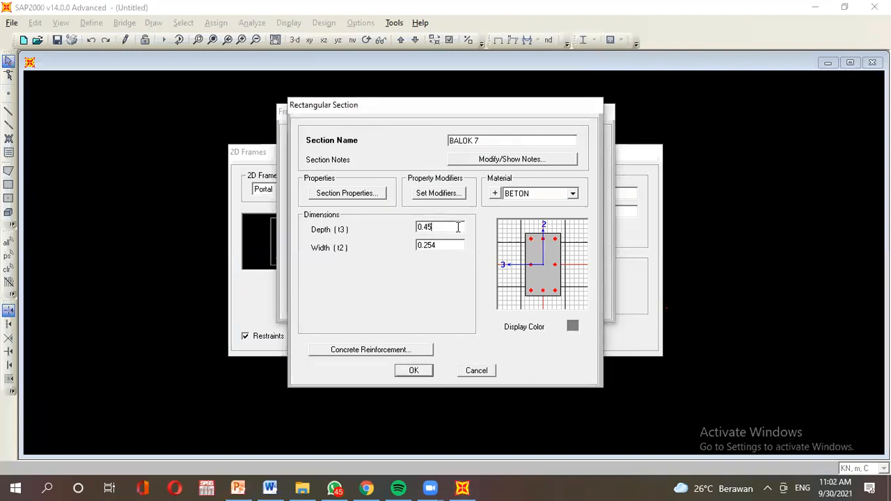
pyautogui.doubleClick(442, 243)
pyautogui.write('0.3')
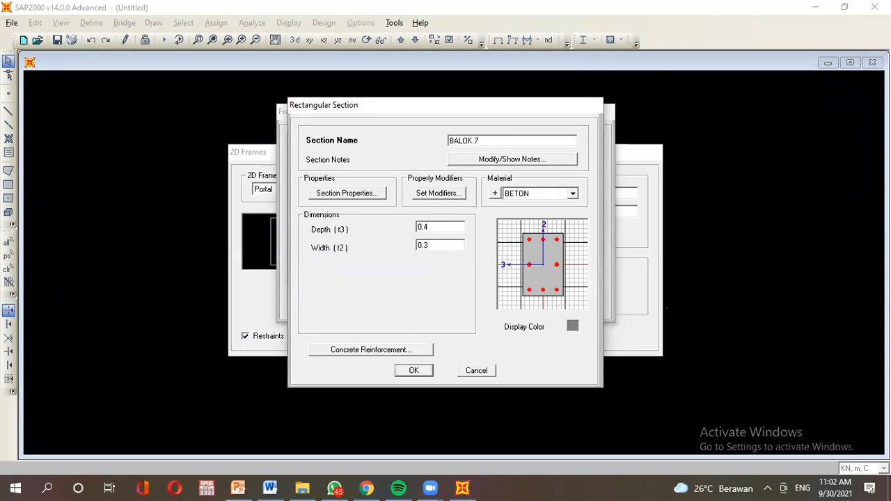
# Set BALOK 7's concrete reinforcement to Beam (M3 Design Only).
pyautogui.click(353, 350)
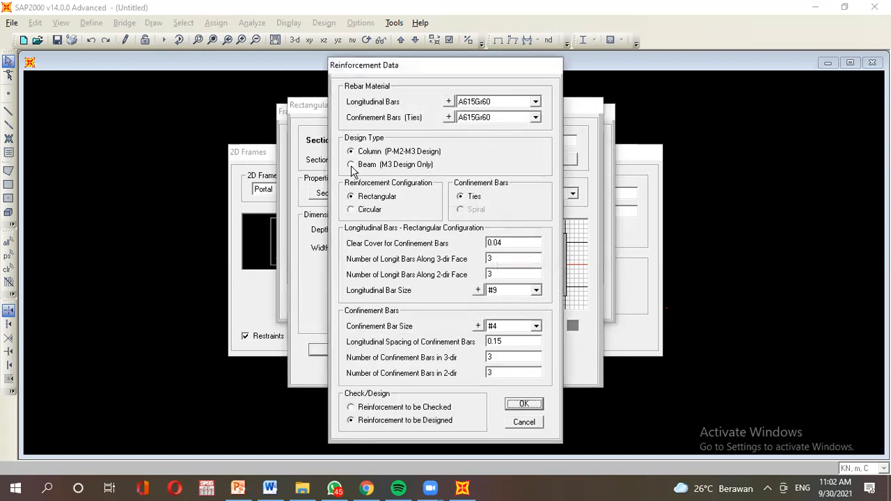
pyautogui.click(351, 166)
pyautogui.click(410, 321)
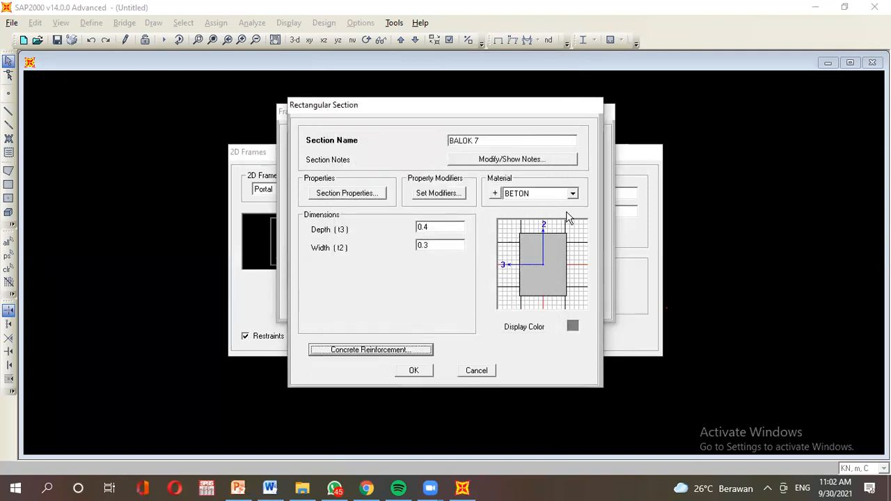
# Pick pink as BALOK 7's display colour and confirm the rectangular section.
pyautogui.click(572, 328)
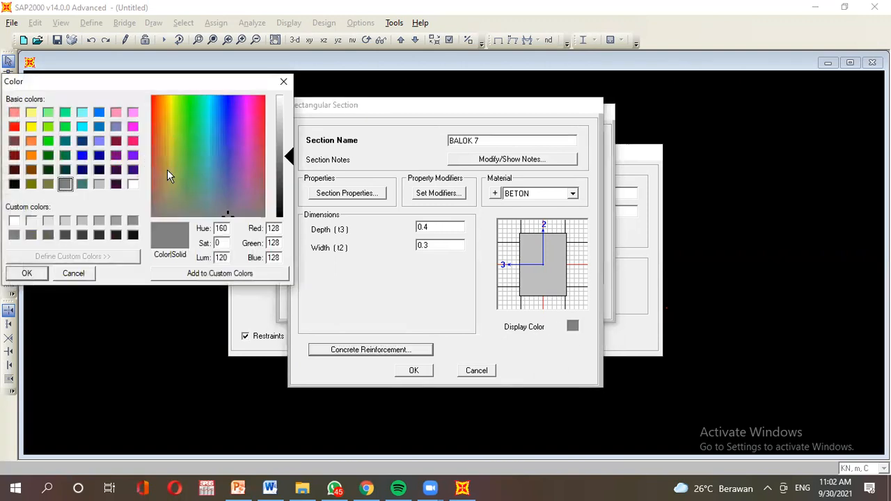
pyautogui.click(131, 115)
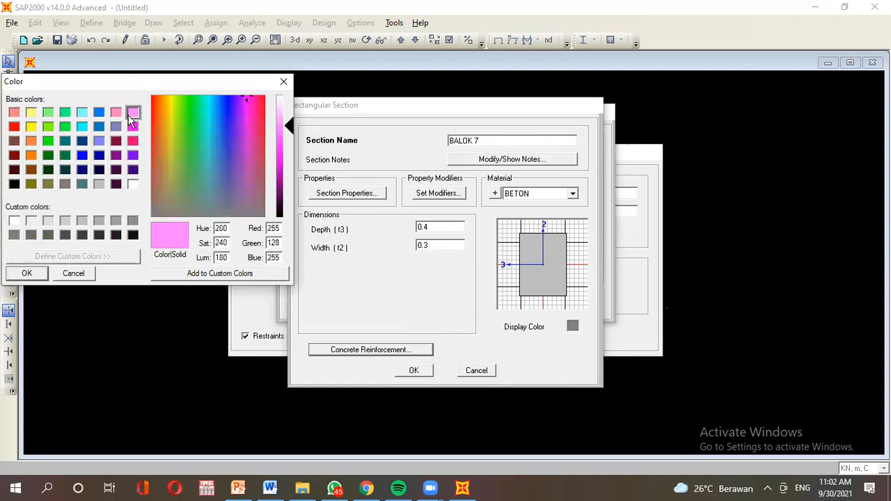
pyautogui.click(27, 274)
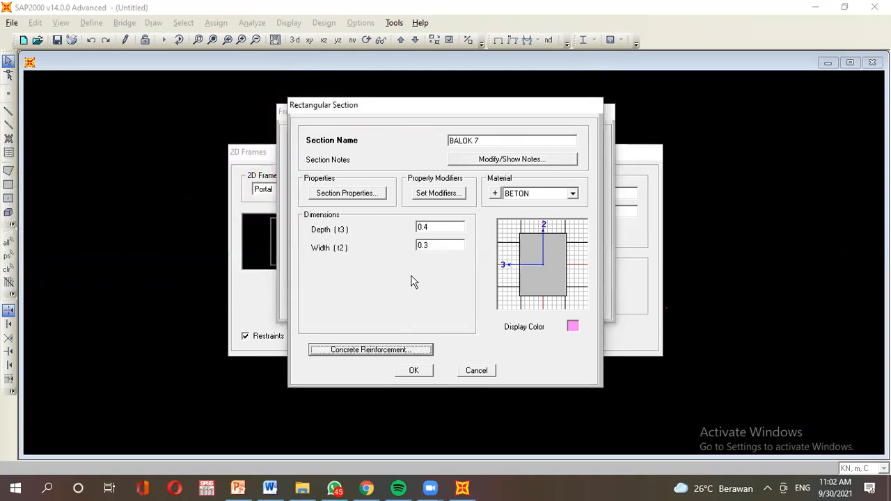
pyautogui.click(412, 373)
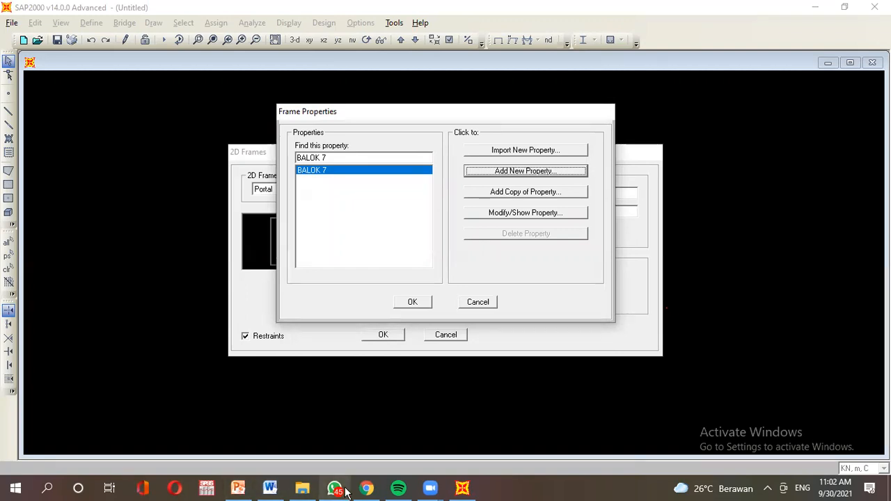
# Add a new Concrete Precast I girder section after checking the slide's beam drawing.
pyautogui.click(237, 488)
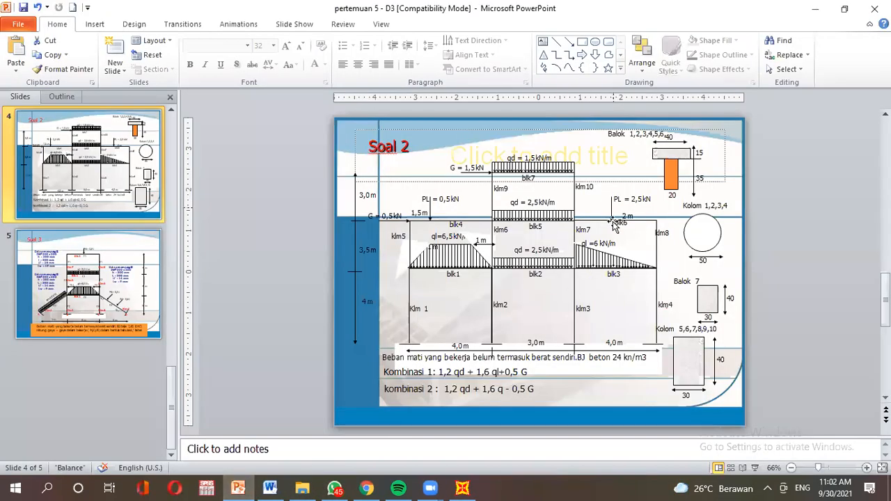
pyautogui.click(470, 491)
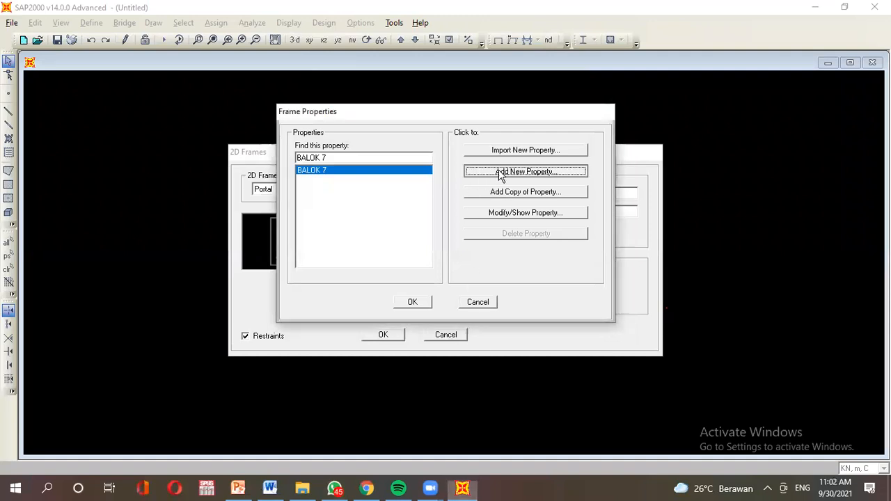
pyautogui.click(500, 174)
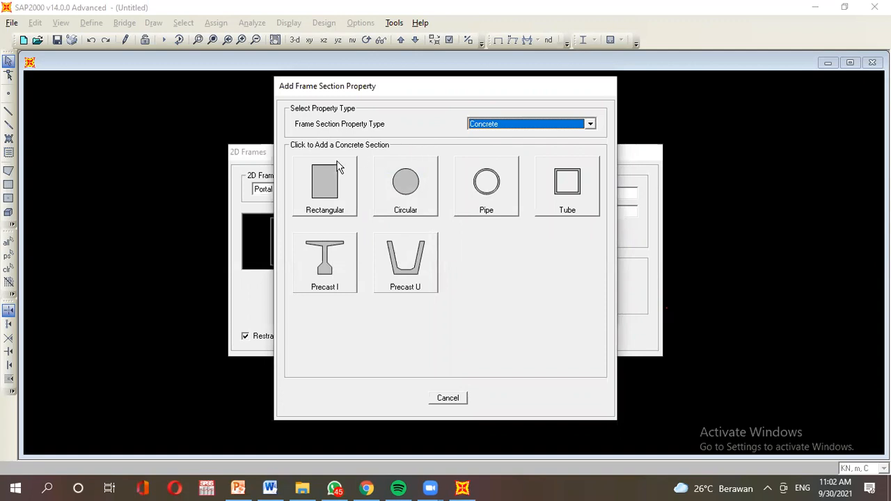
pyautogui.click(238, 489)
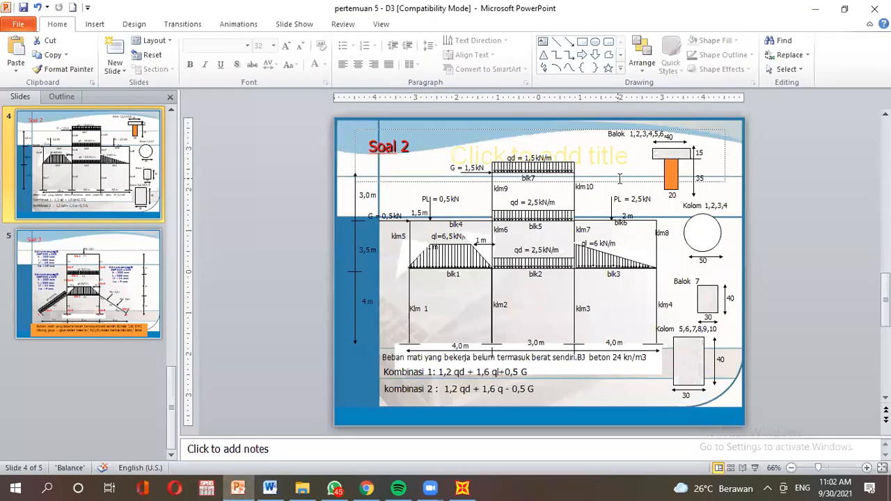
pyautogui.click(462, 488)
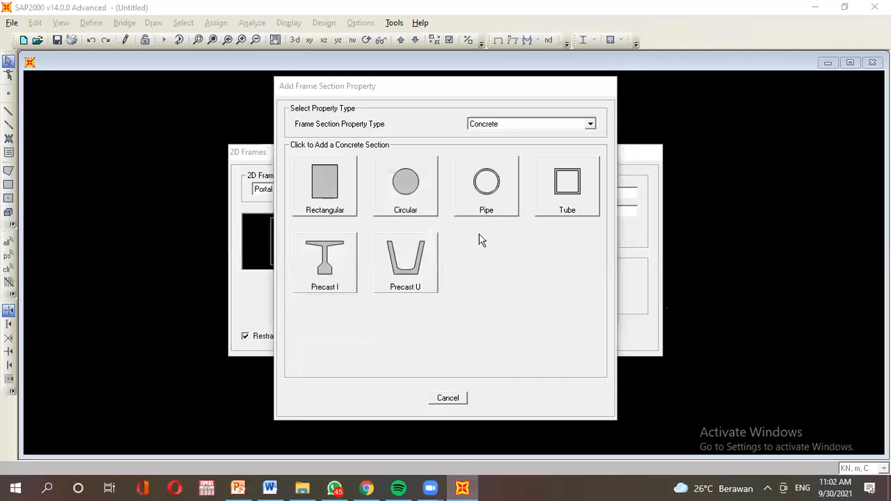
pyautogui.click(333, 257)
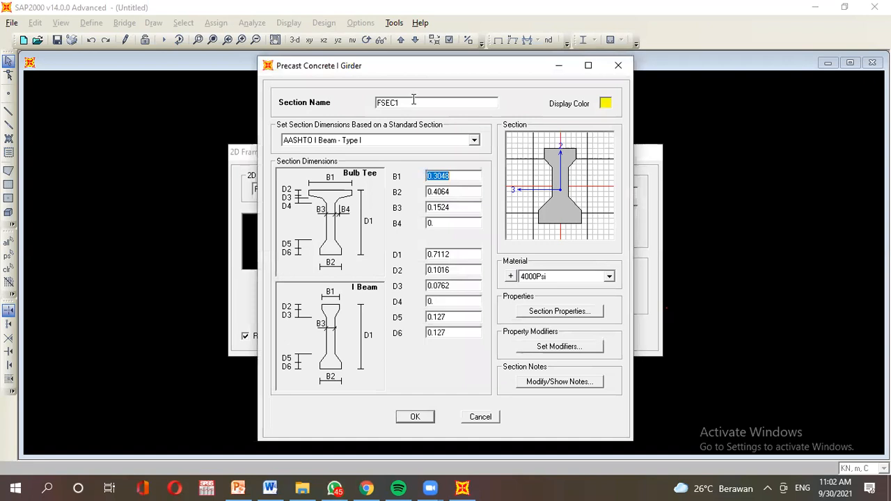
# Rename the precast I-girder section to BALOK 1-6, checking beam labels on the slide.
pyautogui.moveTo(413, 101); pyautogui.dragTo(343, 104)
pyautogui.write('B')
pyautogui.click(238, 488)
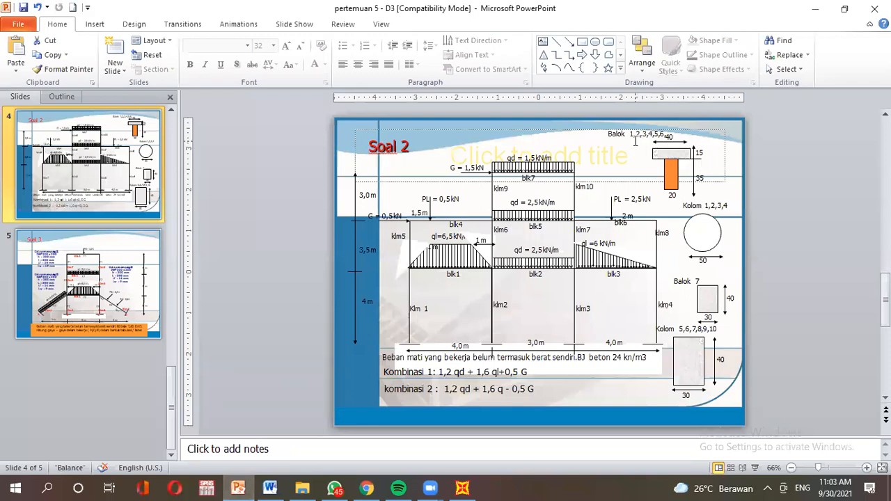
pyautogui.click(463, 488)
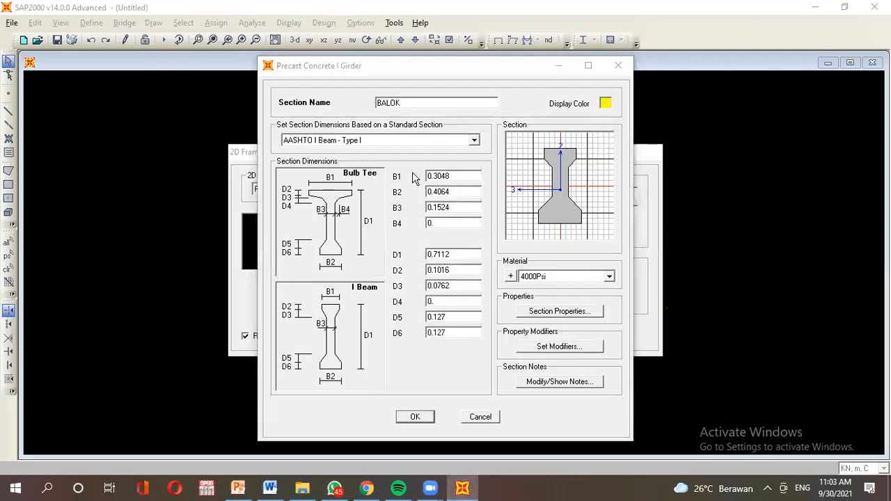
pyautogui.click(429, 103)
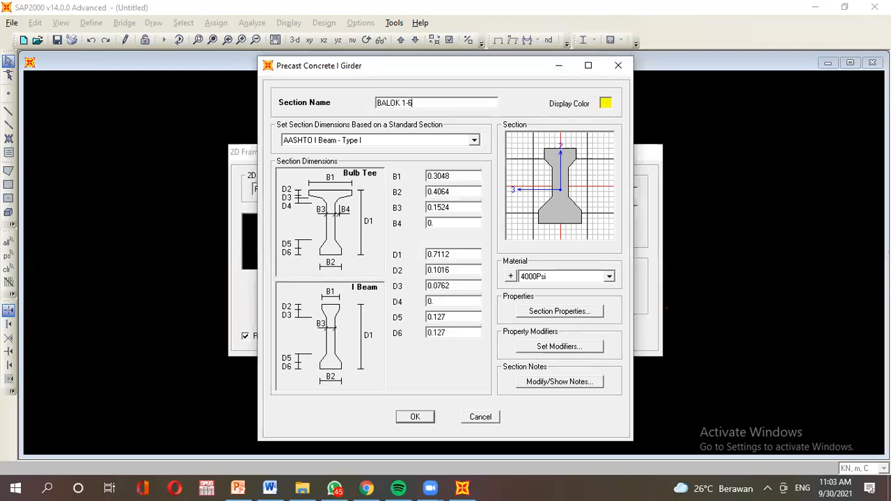
# Give the girder a cyan display colour and assign it the BETON material.
pyautogui.click(606, 103)
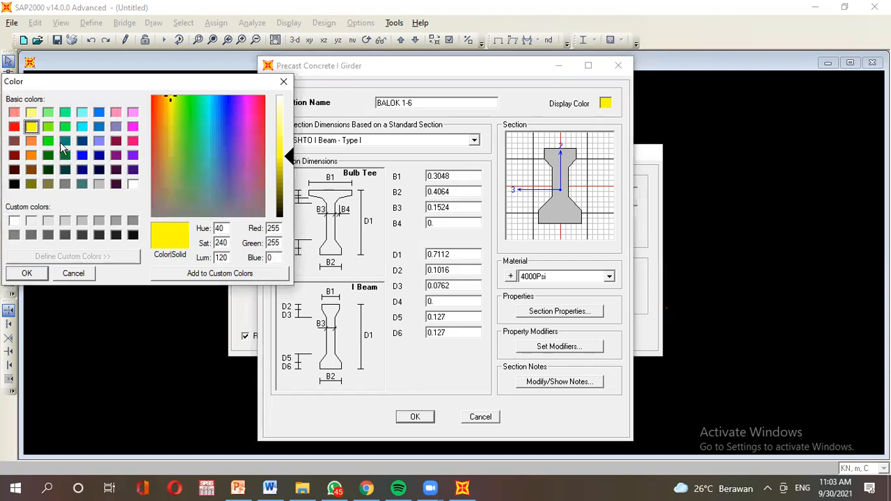
pyautogui.click(30, 154)
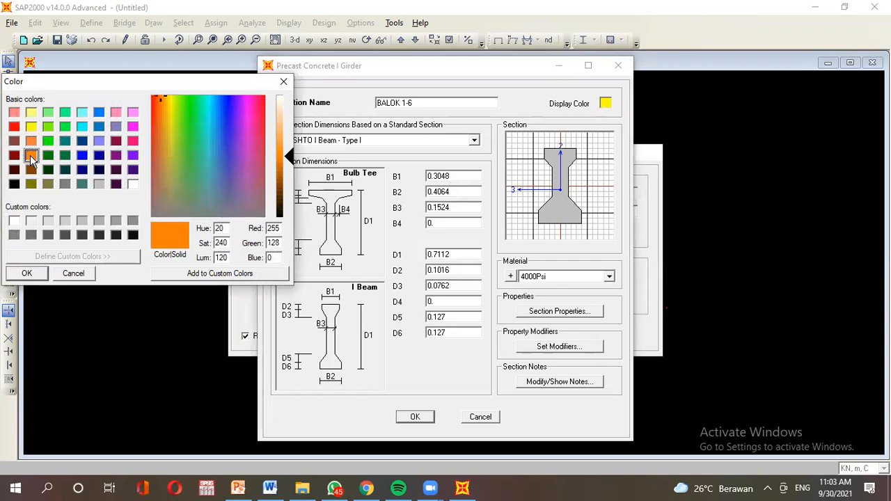
pyautogui.click(82, 126)
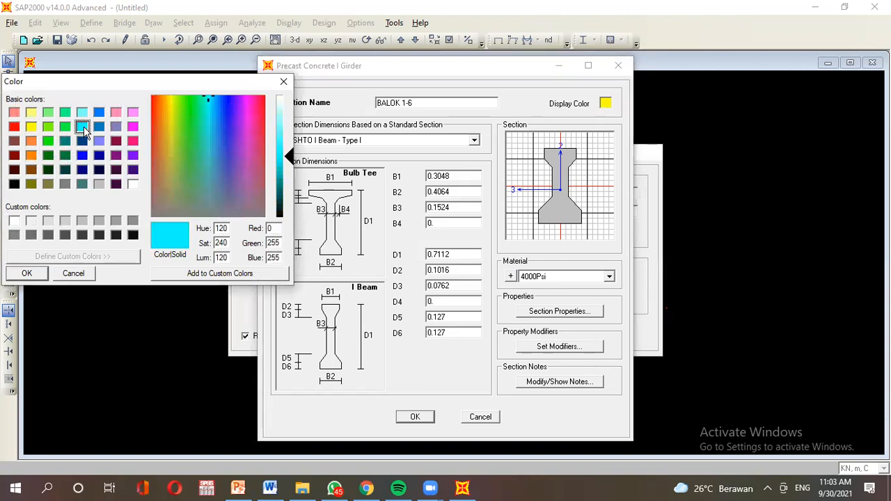
pyautogui.click(26, 274)
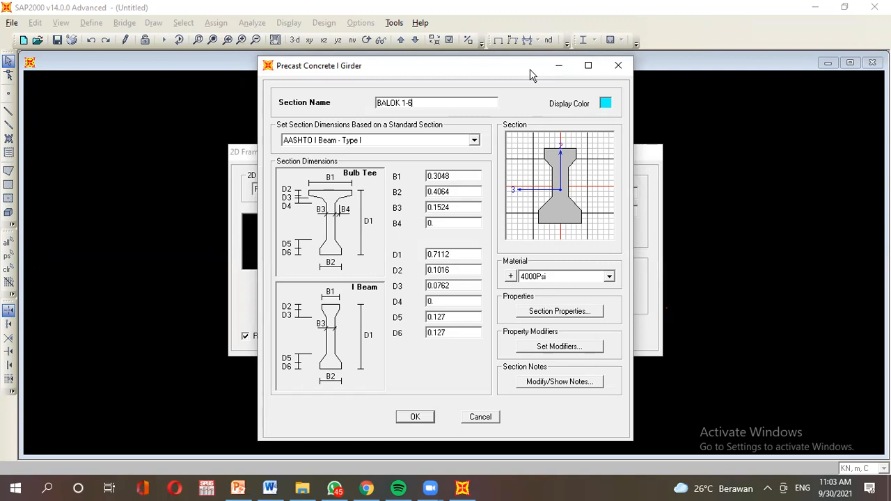
pyautogui.click(564, 276)
pyautogui.click(560, 287)
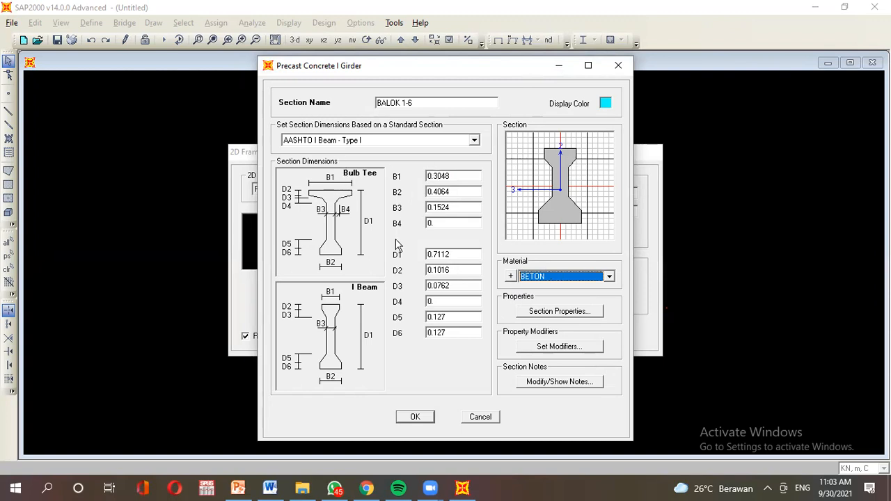
# Set the girder's B1 width to 0.4 using the sizes on the reference slide.
pyautogui.click(238, 489)
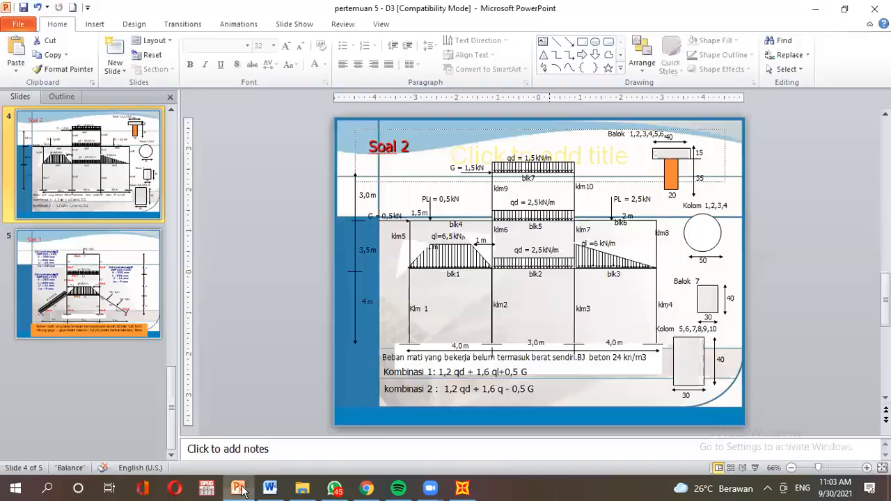
pyautogui.click(462, 489)
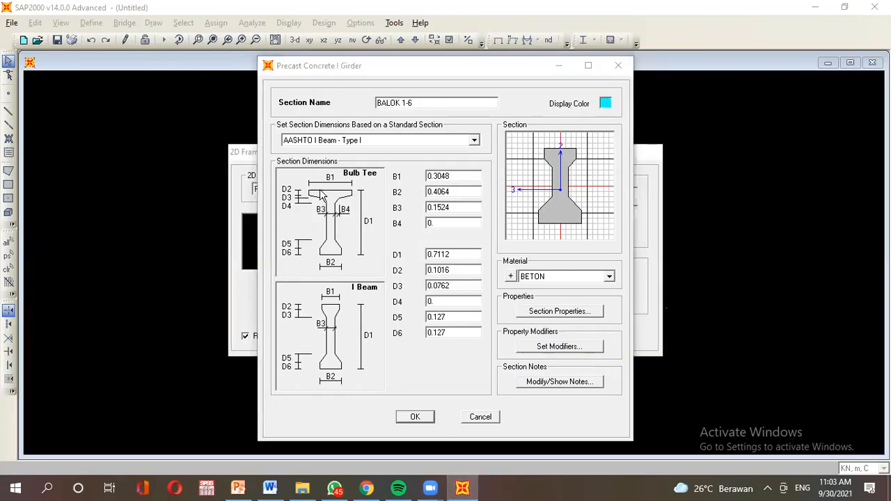
pyautogui.click(239, 489)
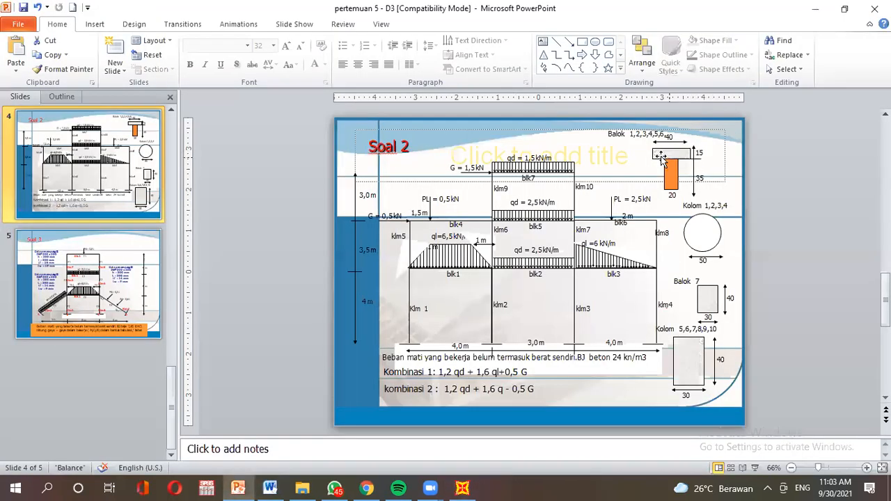
pyautogui.click(462, 489)
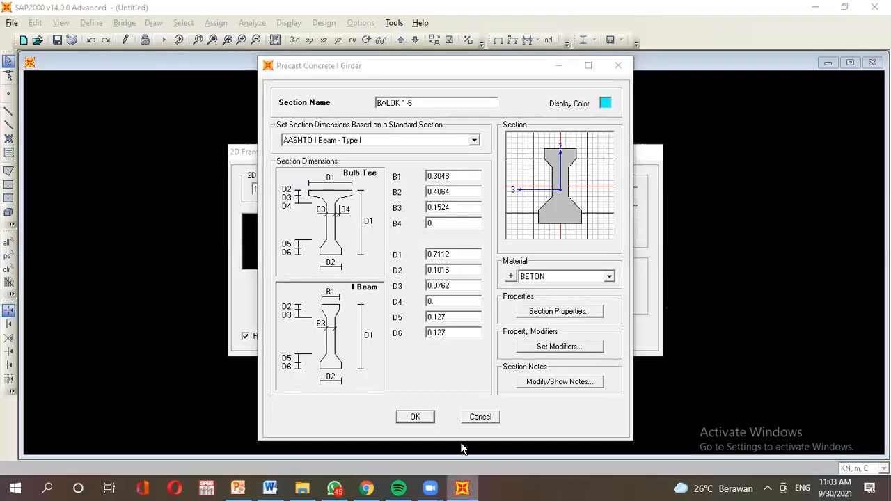
pyautogui.doubleClick(439, 176)
pyautogui.write('0')
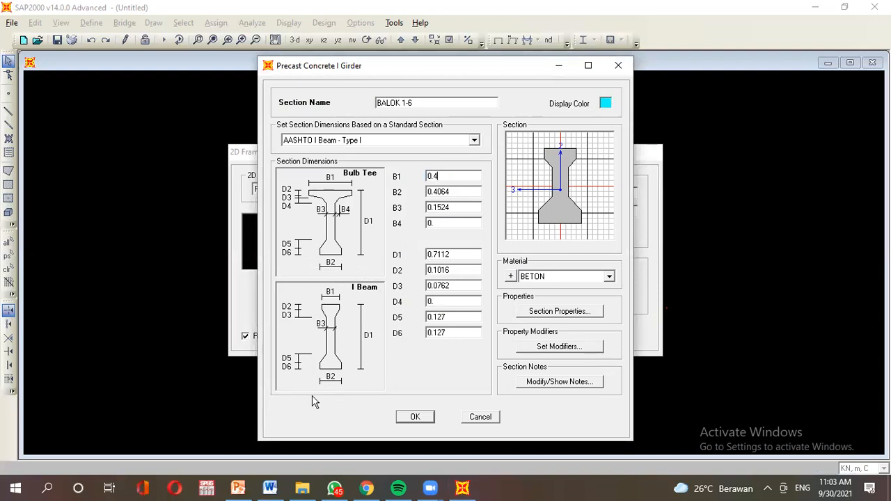
pyautogui.click(237, 489)
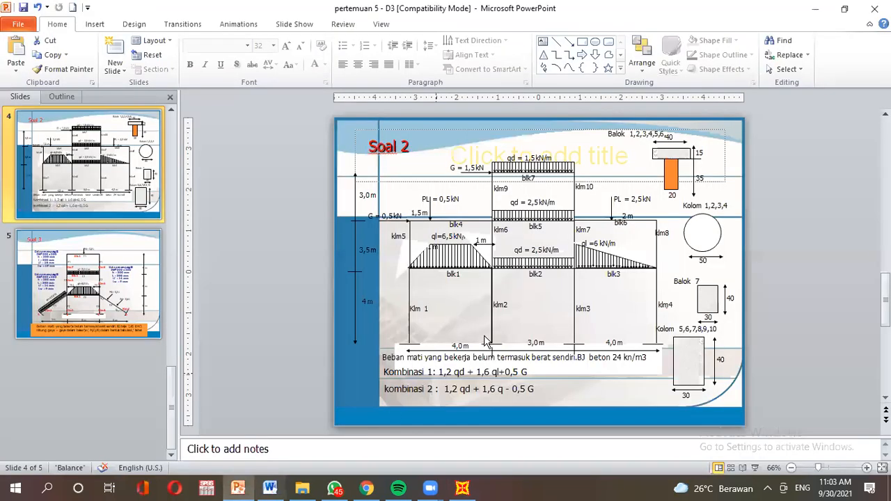
pyautogui.click(462, 489)
# Set the B2 and B3 widths to 0.2 each.
pyautogui.click(475, 191)
pyautogui.doubleClick(475, 191)
pyautogui.write('0.2')
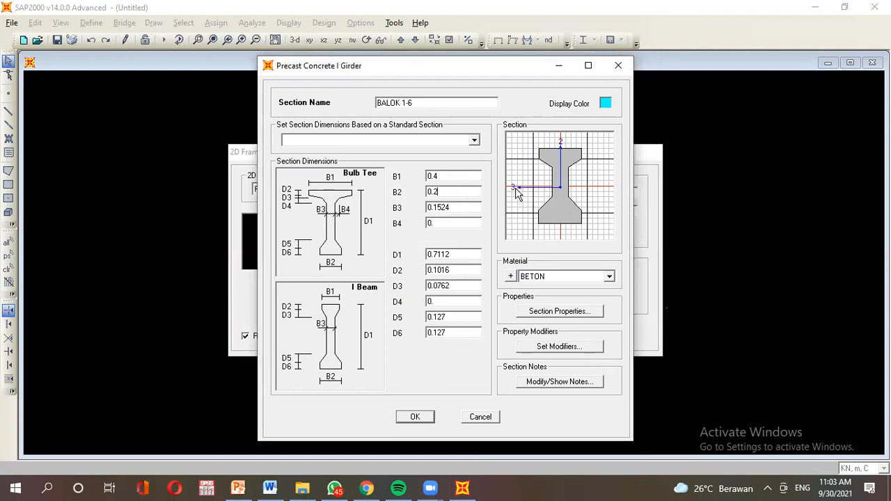
pyautogui.click(251, 491)
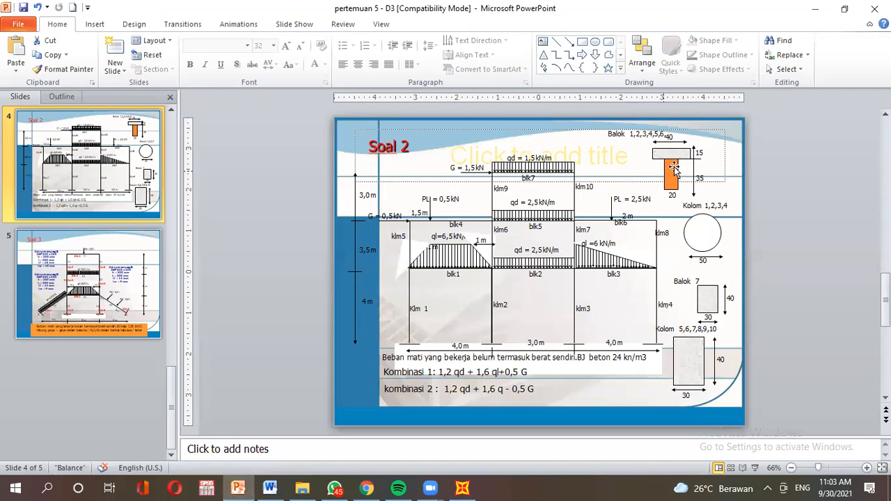
pyautogui.click(461, 489)
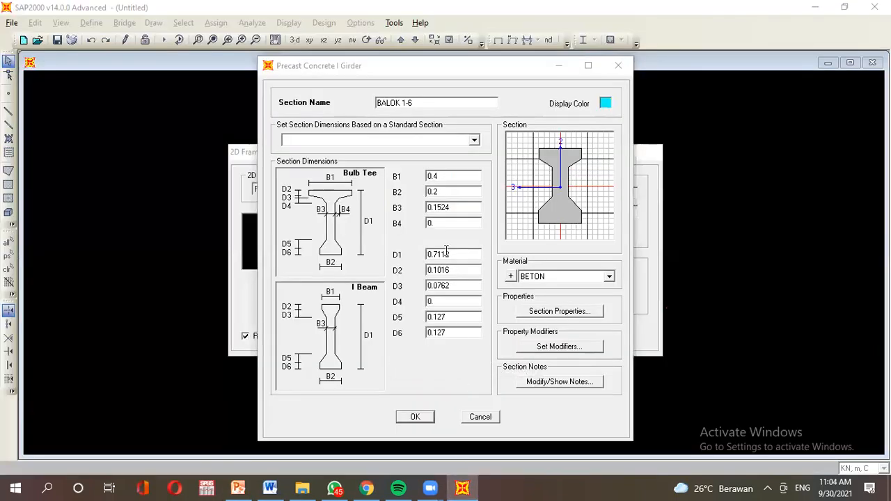
pyautogui.click(458, 207)
pyautogui.doubleClick(458, 207)
pyautogui.write('0')
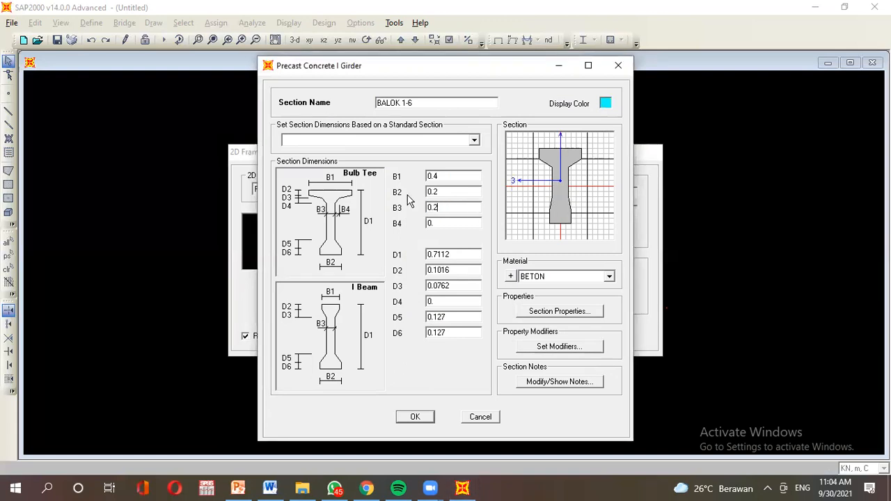
pyautogui.doubleClick(436, 221)
pyautogui.doubleClick(456, 257)
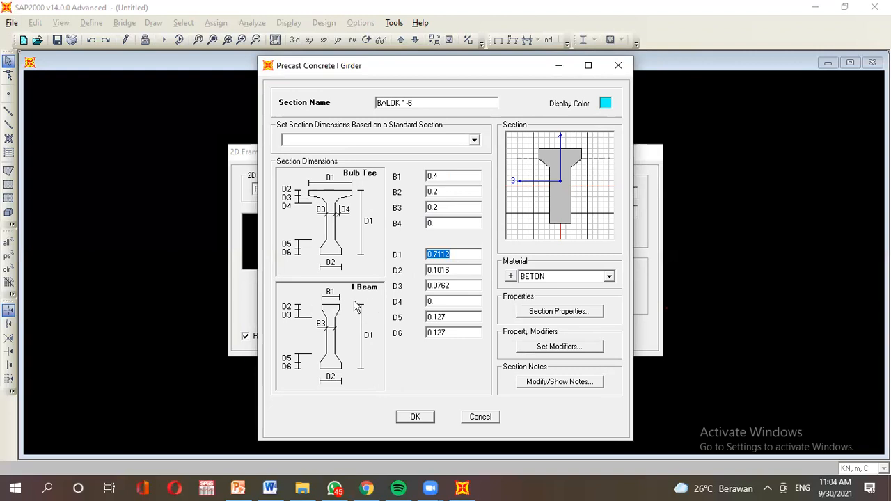
# Set the girder's D1 depth to 0.5 after checking the reference slide.
pyautogui.click(238, 490)
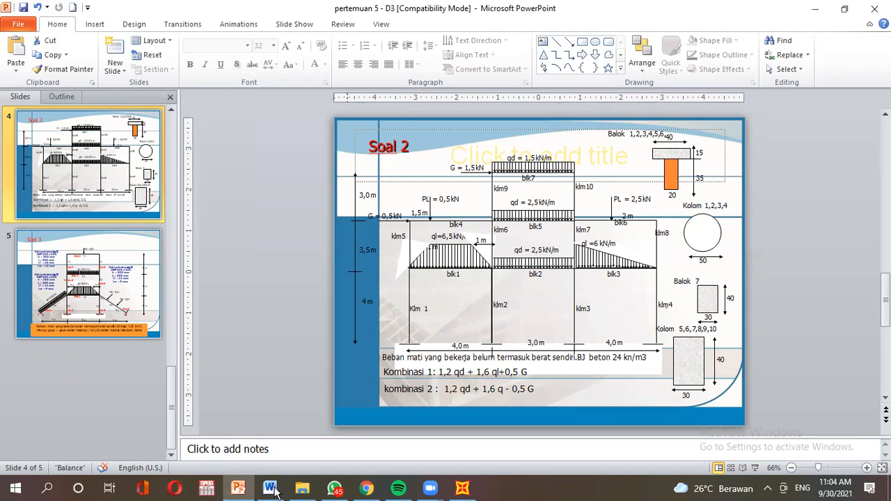
pyautogui.click(462, 488)
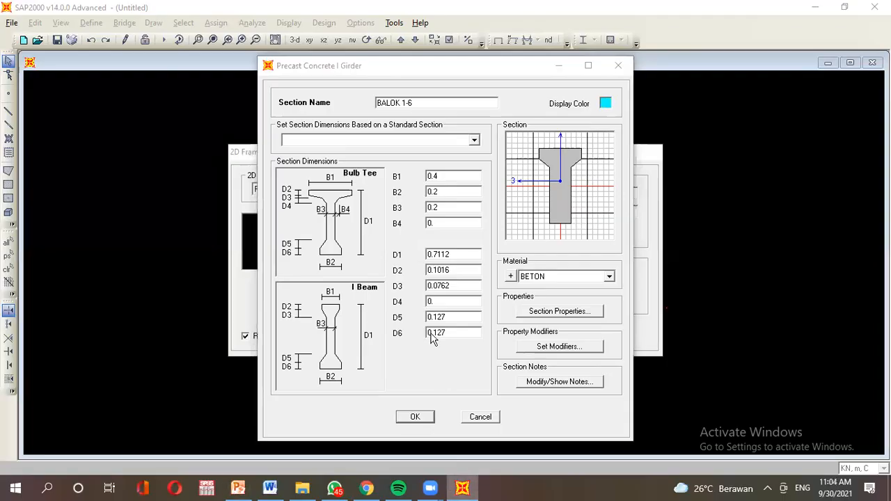
pyautogui.click(466, 256)
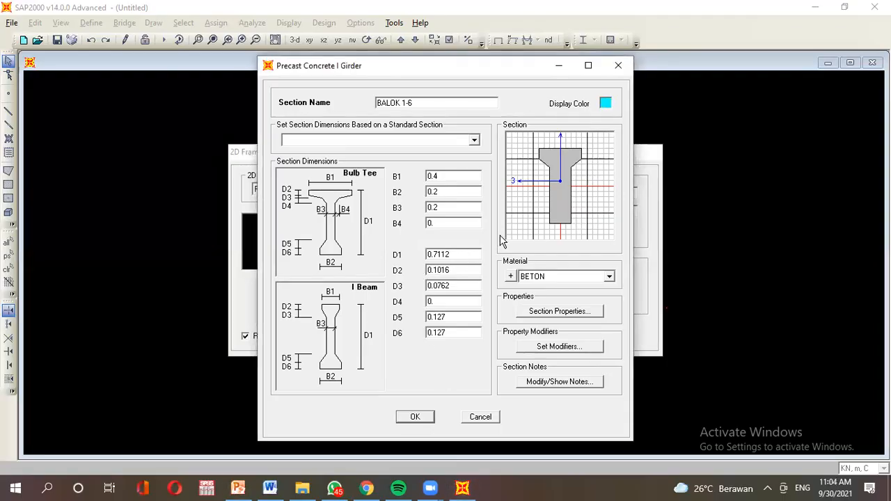
pyautogui.moveTo(466, 253); pyautogui.dragTo(363, 264)
pyautogui.write('0.5')
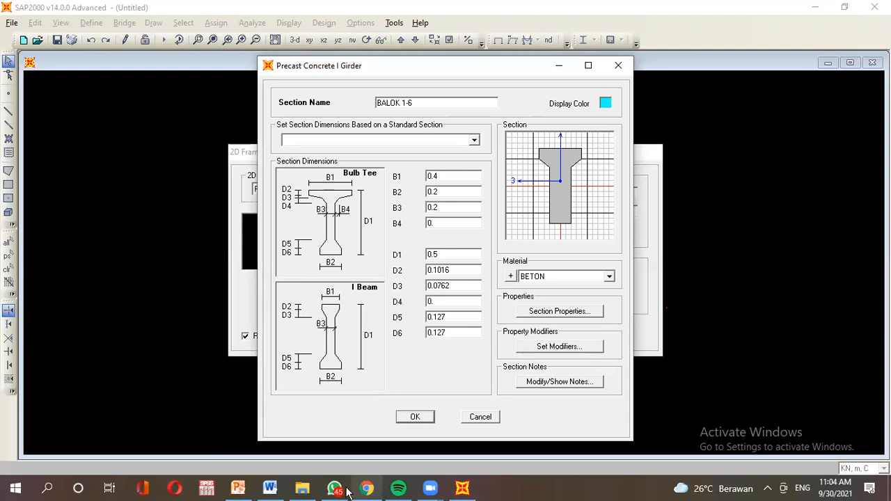
pyautogui.moveTo(307, 492)
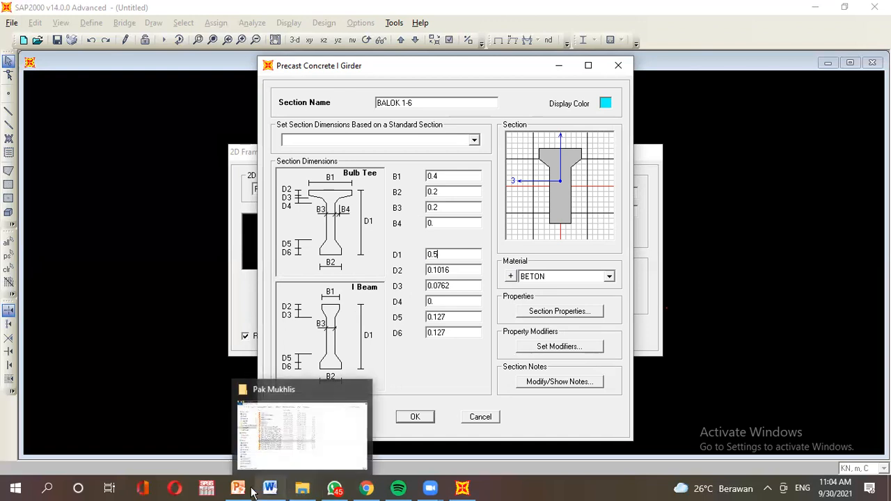
pyautogui.click(318, 454)
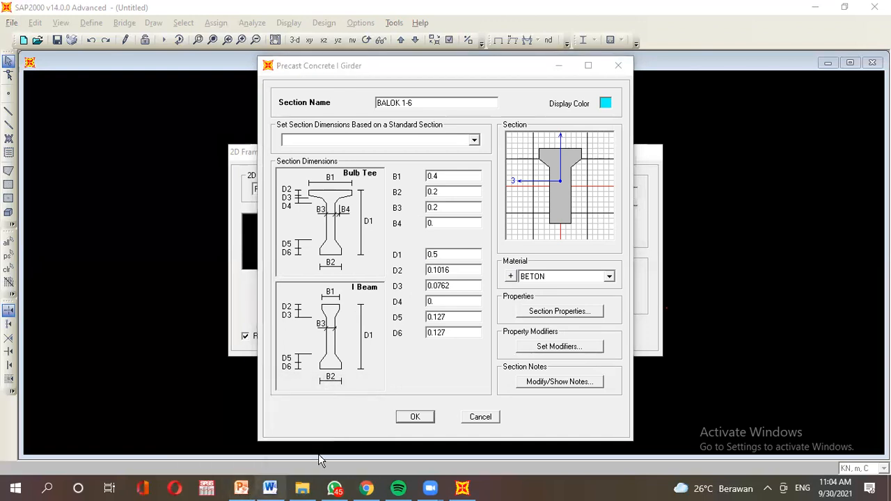
pyautogui.click(241, 488)
pyautogui.click(463, 488)
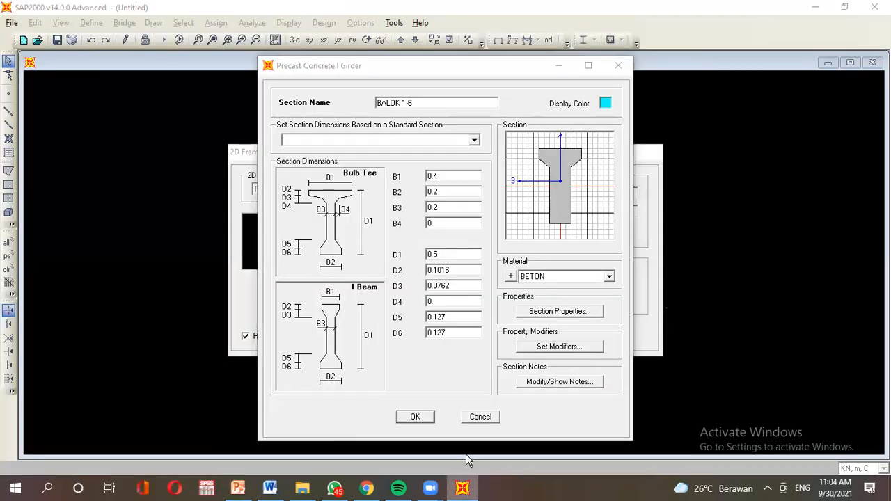
# Enter D2 as 0.15 and fill in the remaining depths D3 through D6.
pyautogui.doubleClick(466, 274)
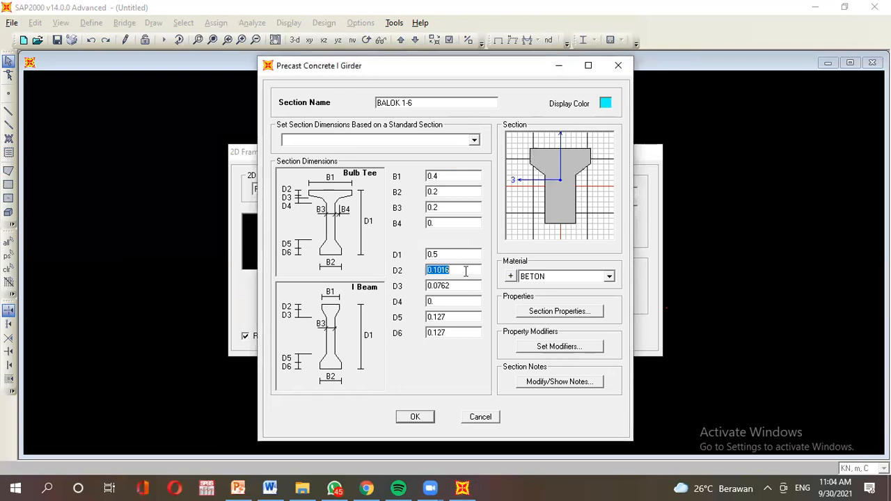
pyautogui.write('0.')
pyautogui.doubleClick(455, 286)
pyautogui.write('0')
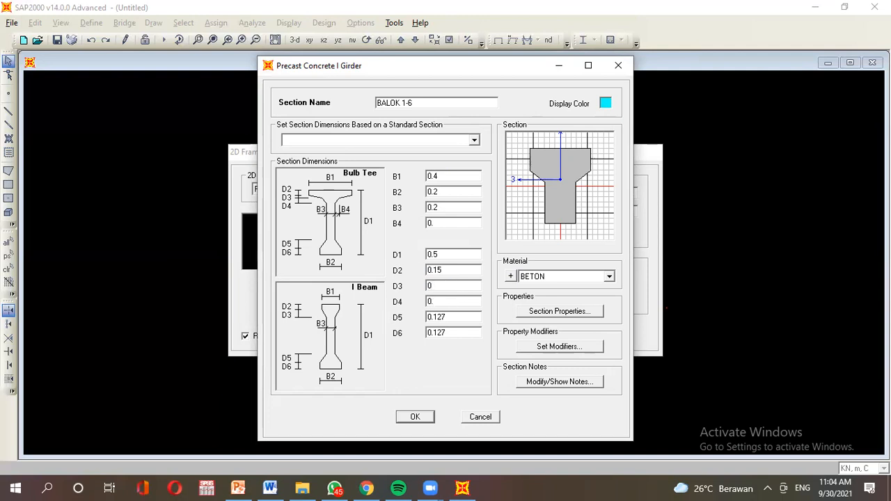
pyautogui.doubleClick(438, 301)
pyautogui.doubleClick(461, 319)
pyautogui.write('0')
pyautogui.doubleClick(450, 333)
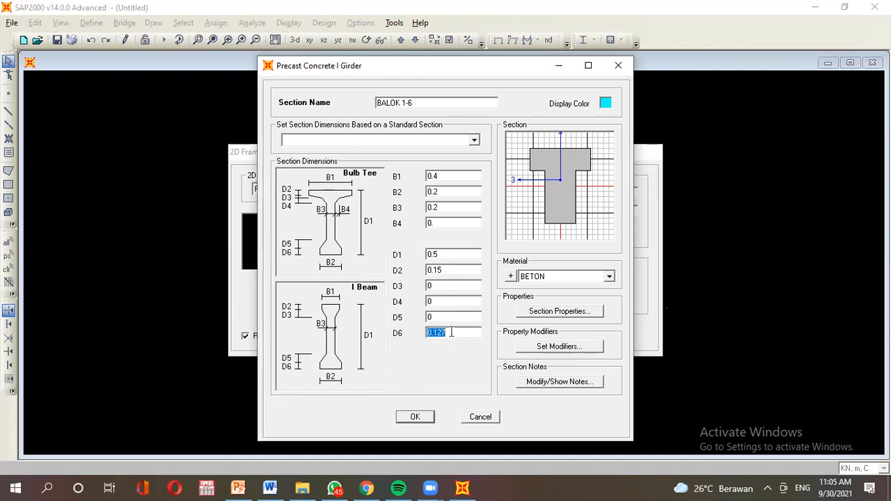
pyautogui.write('0.')
# Save BALOK 1-6 and close Frame Properties, returning to the 2D Frames setup.
pyautogui.click(415, 417)
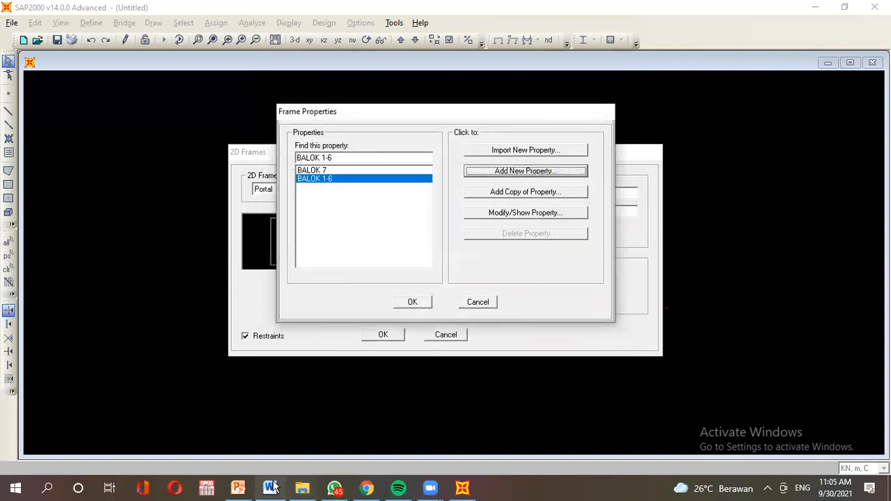
pyautogui.click(238, 489)
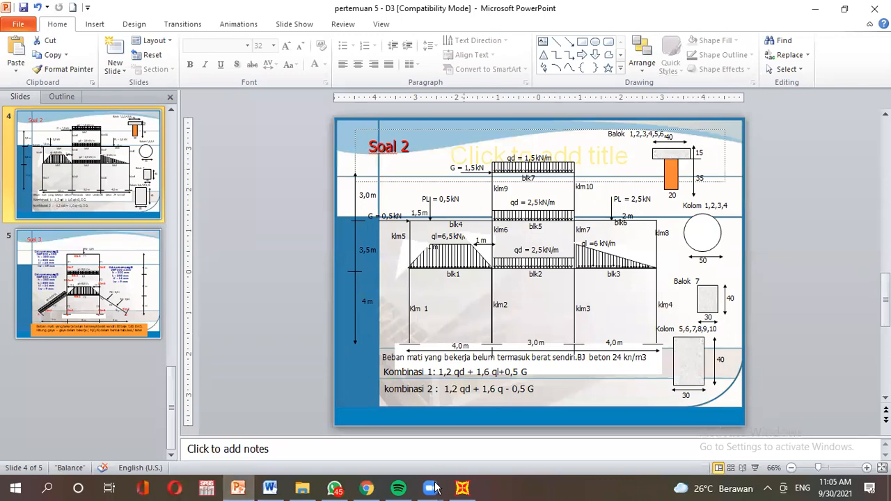
pyautogui.click(462, 489)
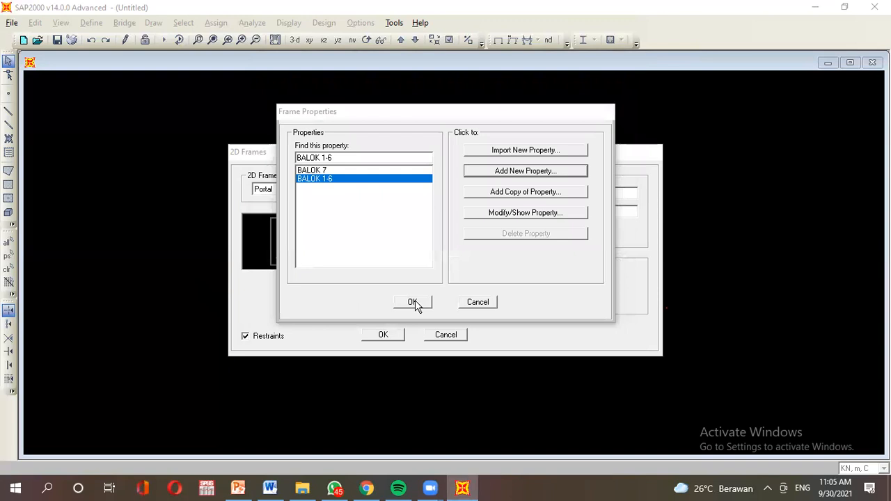
pyautogui.click(414, 303)
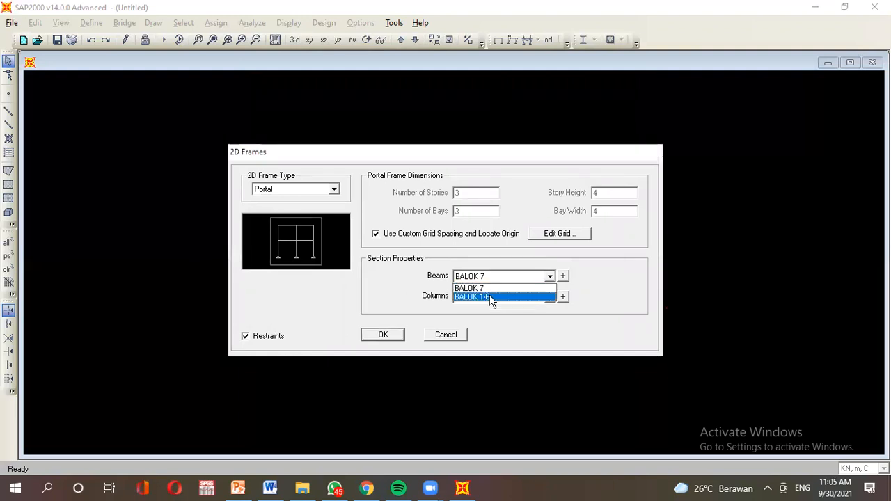
# Choose BALOK 1-6 as the beam section and open the column section list.
pyautogui.click(491, 298)
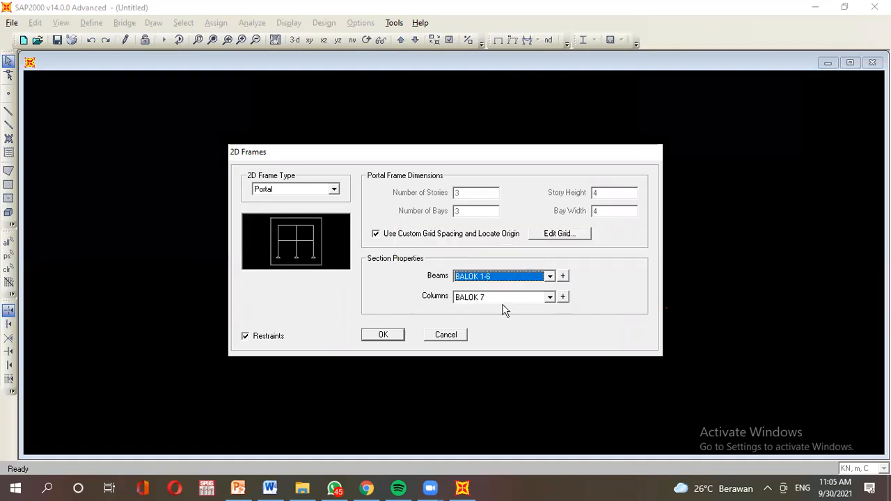
pyautogui.click(564, 298)
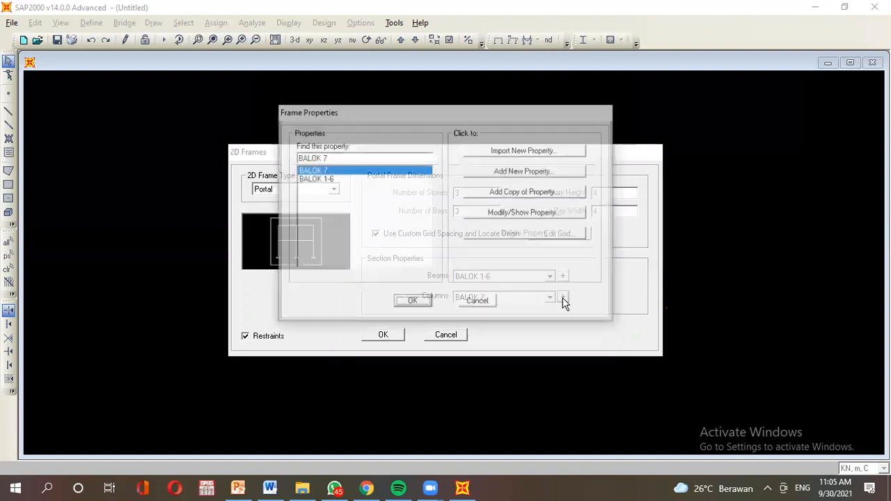
# Create a new circular concrete section named KOLOM 1-4 with BETON material.
pyautogui.click(473, 175)
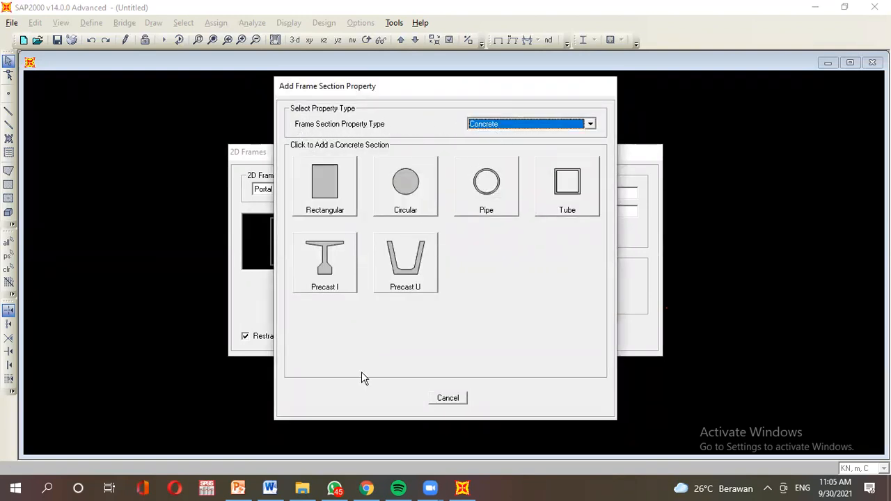
pyautogui.click(238, 488)
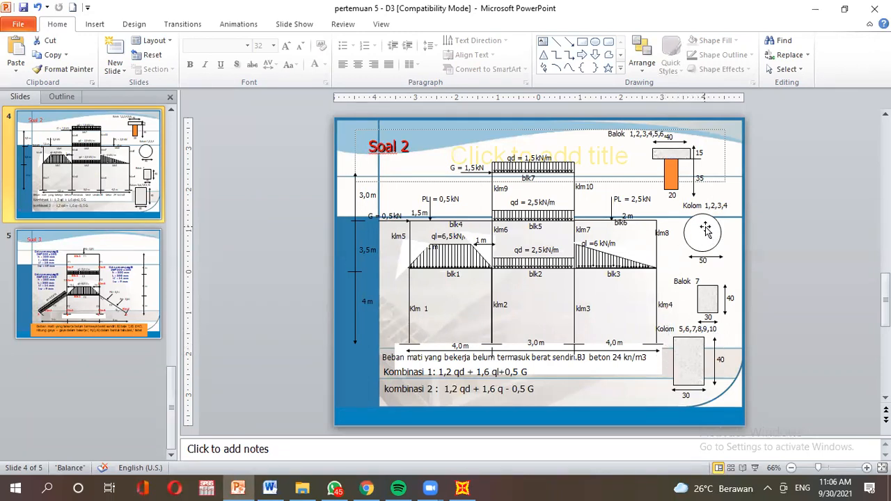
pyautogui.click(471, 485)
pyautogui.click(397, 185)
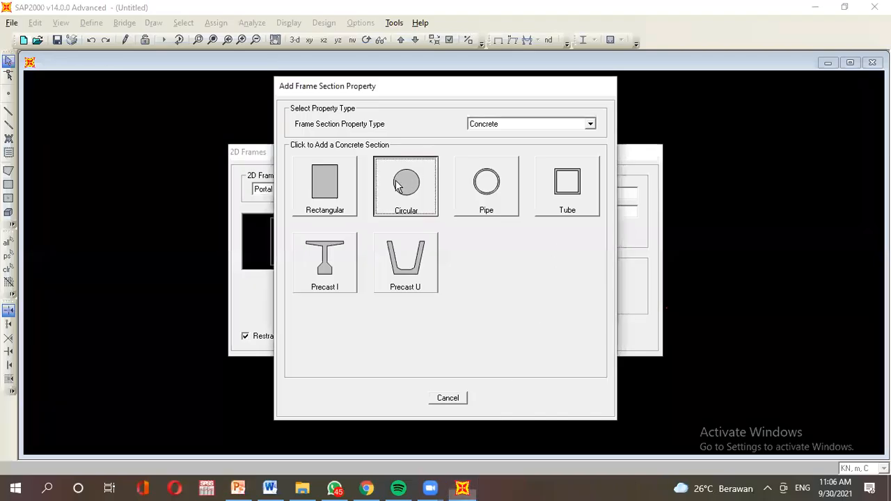
pyautogui.moveTo(480, 142); pyautogui.dragTo(444, 142)
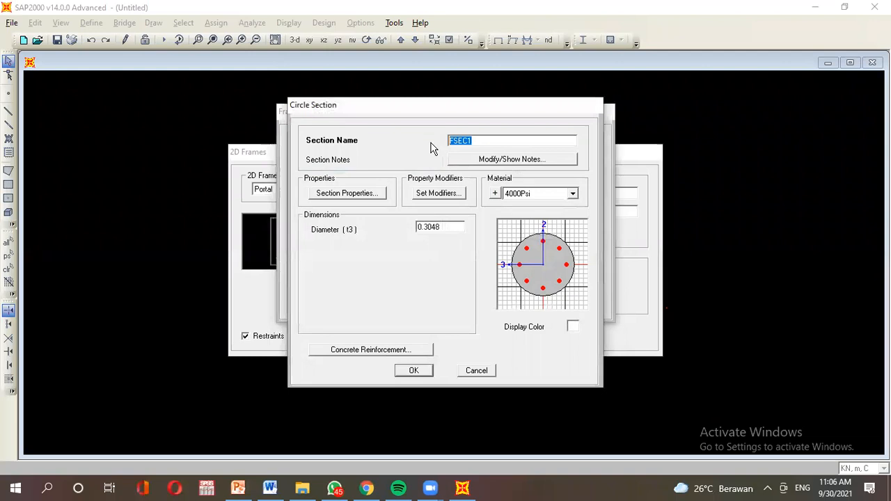
pyautogui.write('KO')
pyautogui.click(517, 194)
pyautogui.click(533, 231)
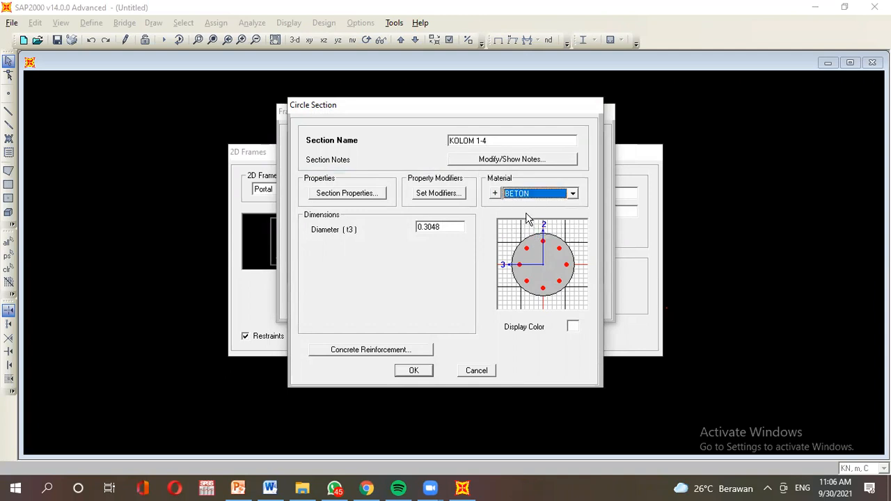
# Set the KOLOM 1-4 diameter to 0.5, colour it red, and save it.
pyautogui.click(264, 492)
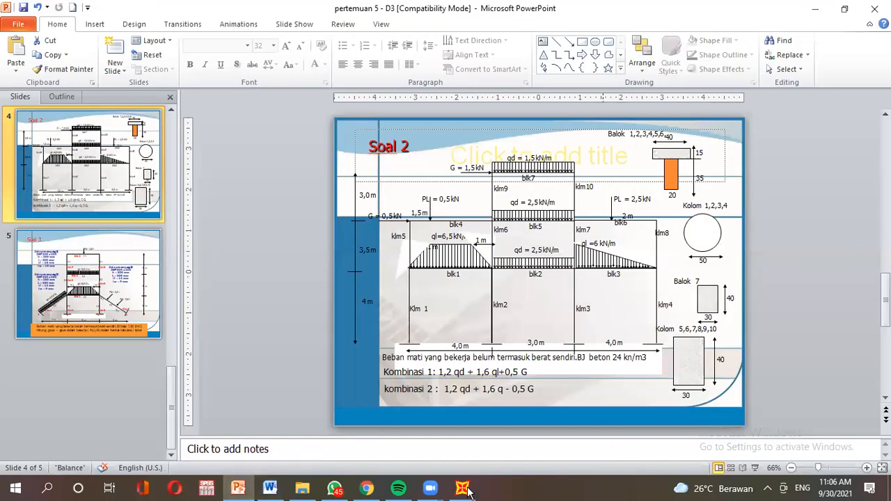
pyautogui.click(461, 490)
pyautogui.doubleClick(447, 228)
pyautogui.write('0.5')
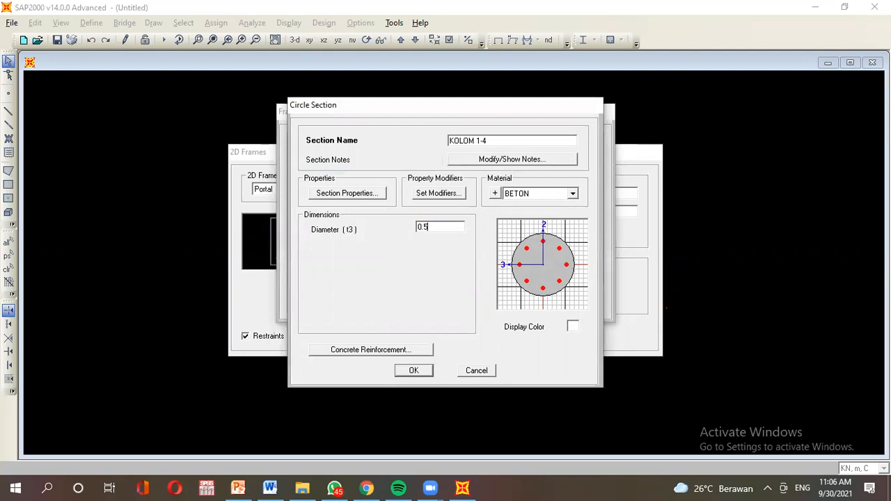
pyautogui.click(572, 328)
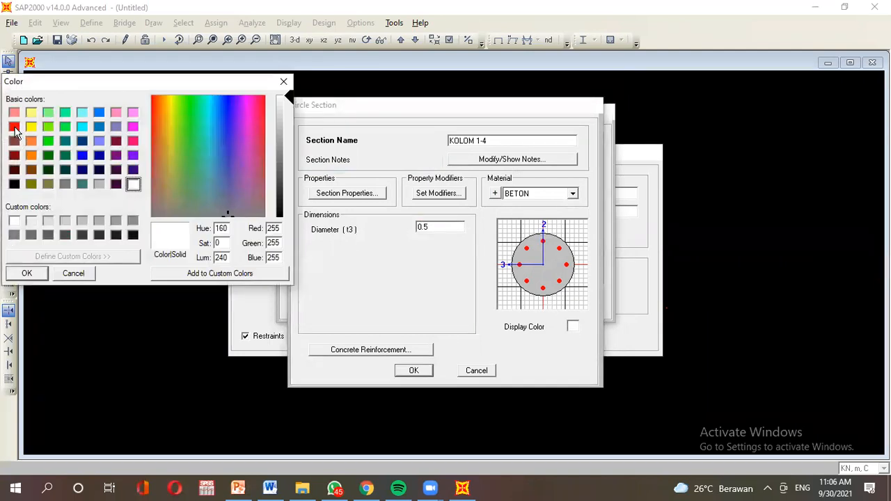
pyautogui.click(14, 127)
pyautogui.click(20, 274)
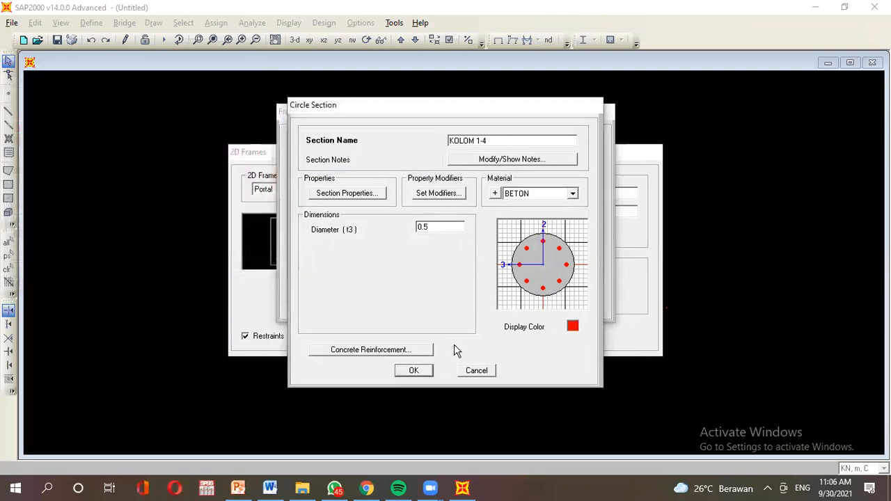
pyautogui.click(414, 371)
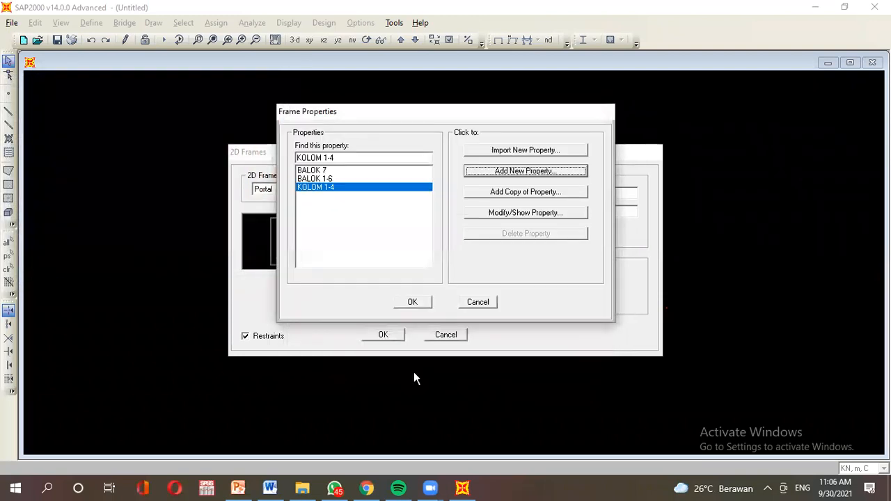
# Add a rectangular concrete section named KOLOM 5-10 with BETON material.
pyautogui.click(526, 170)
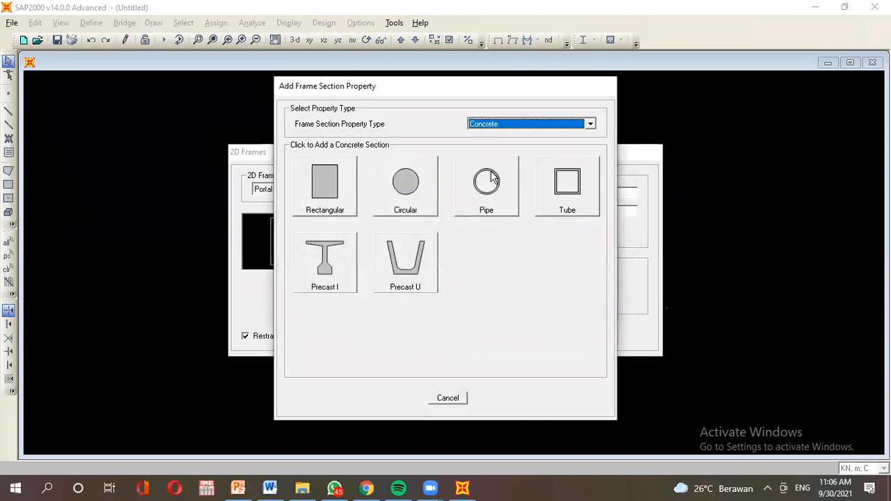
pyautogui.click(238, 487)
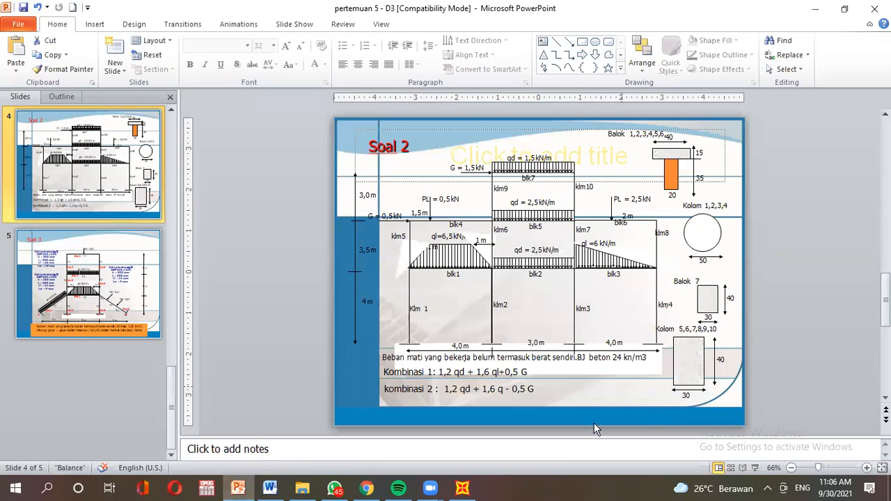
pyautogui.click(462, 489)
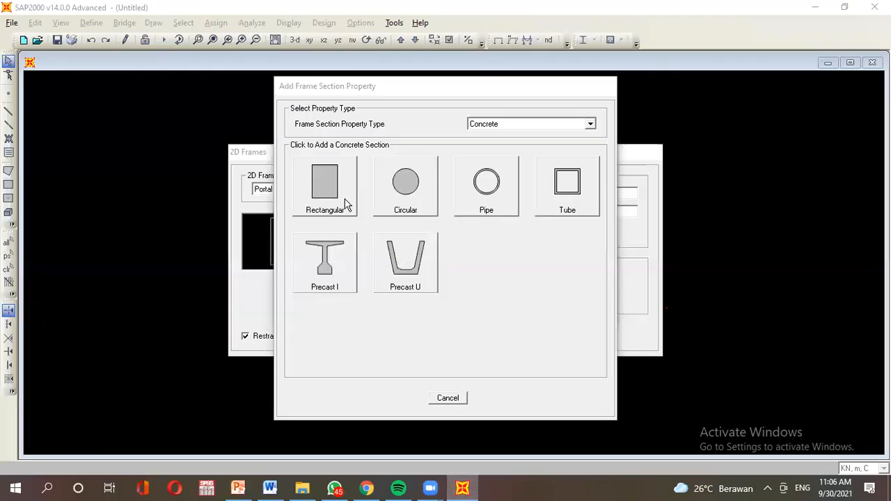
pyautogui.click(346, 203)
pyautogui.doubleClick(474, 142)
pyautogui.write('KOLOM')
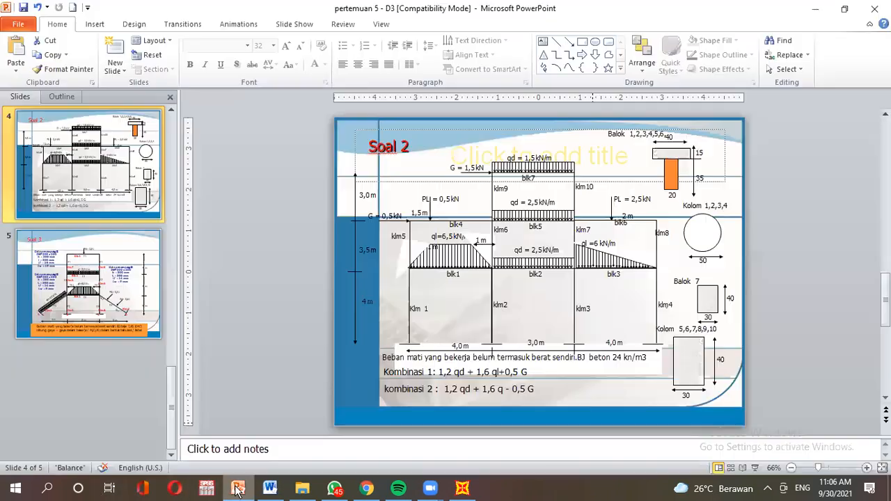
pyautogui.click(238, 488)
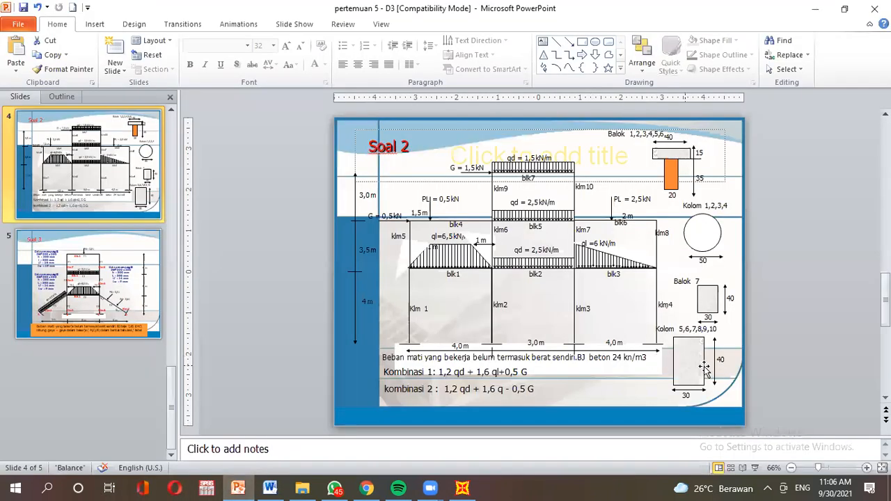
pyautogui.click(463, 488)
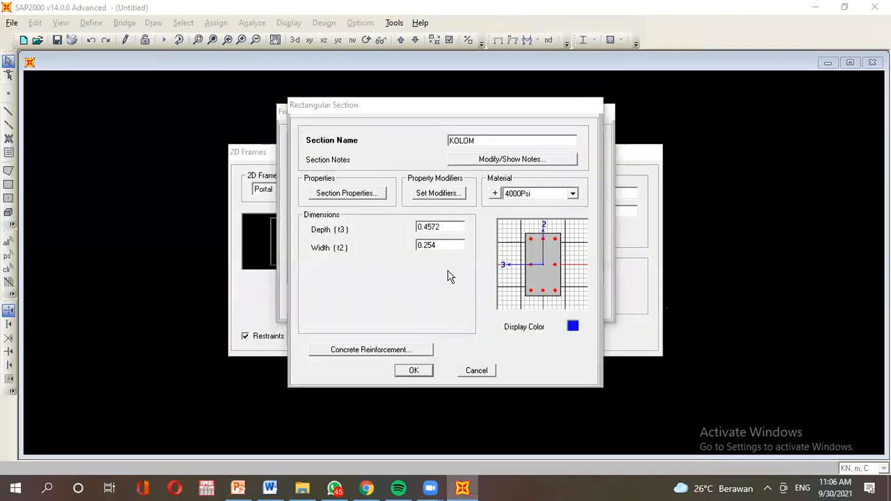
pyautogui.click(493, 139)
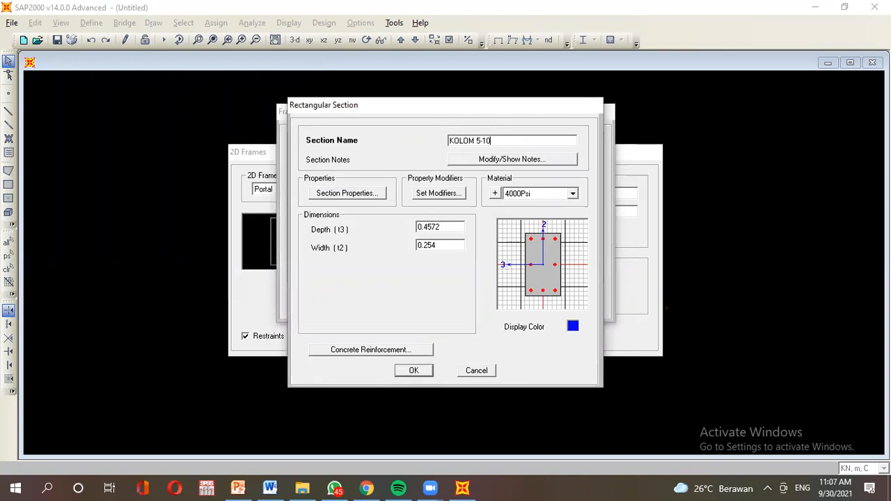
pyautogui.click(537, 194)
pyautogui.click(544, 230)
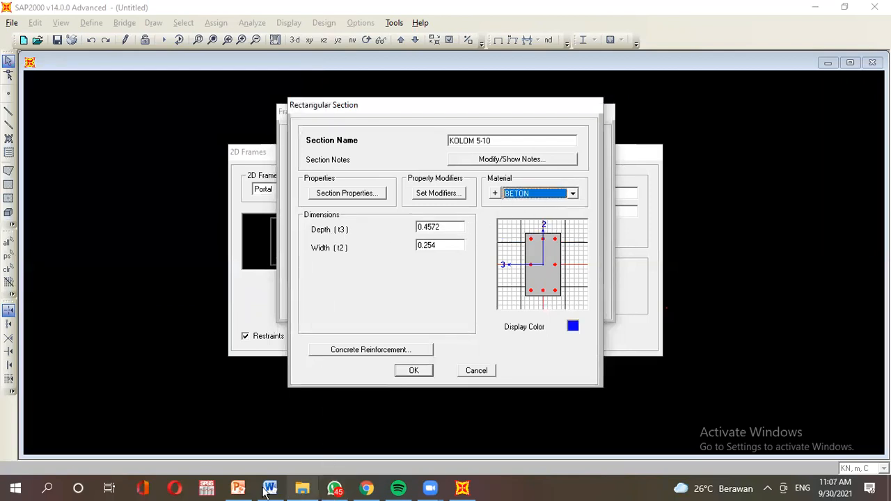
# Set KOLOM 5-10 depth 0.4 and width 0.3, colour it light green, and save.
pyautogui.click(237, 488)
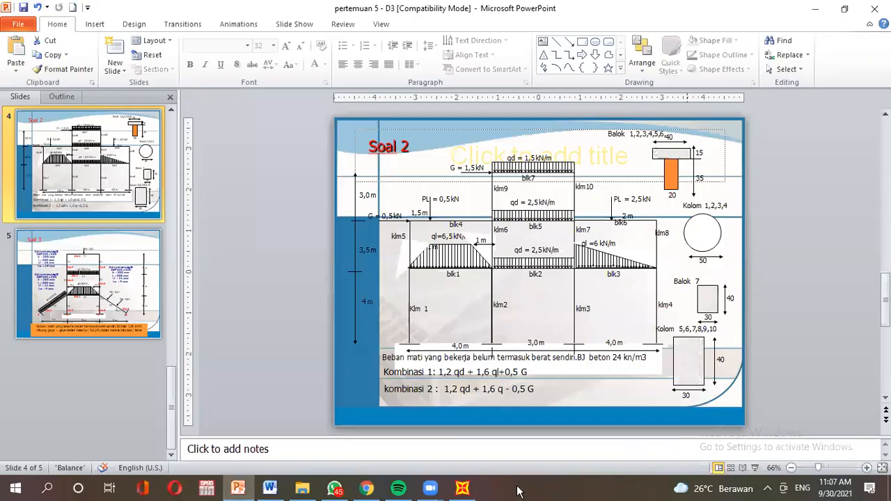
pyautogui.click(462, 488)
pyautogui.doubleClick(449, 227)
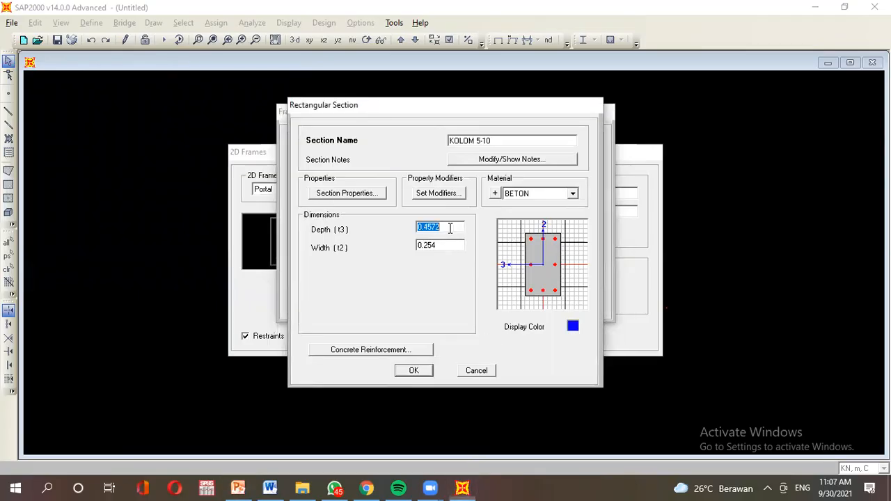
pyautogui.write('0.4')
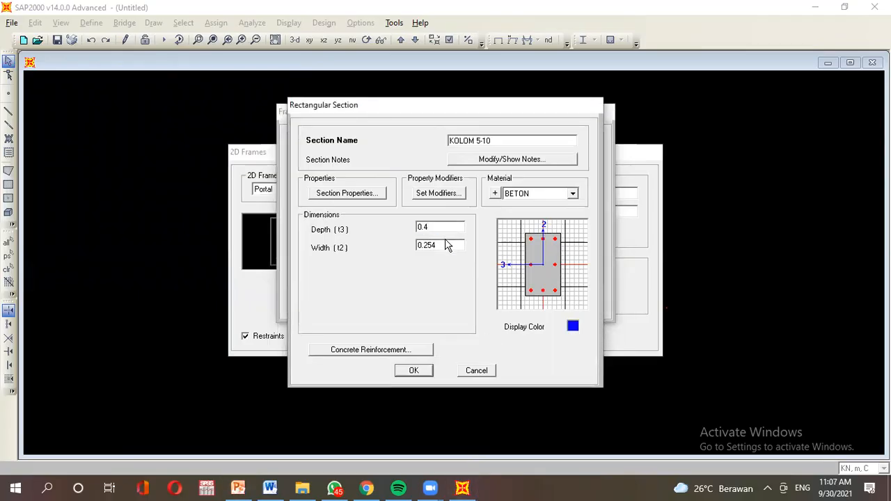
pyautogui.doubleClick(446, 245)
pyautogui.write('0.3')
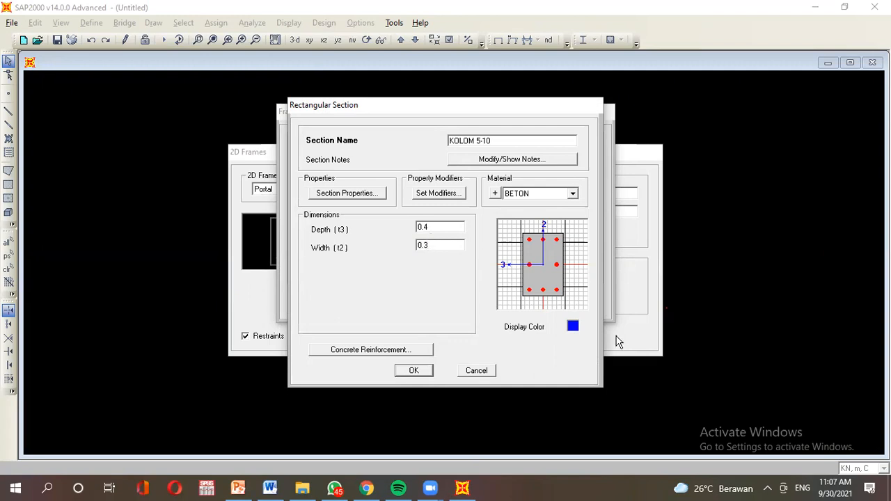
pyautogui.click(573, 326)
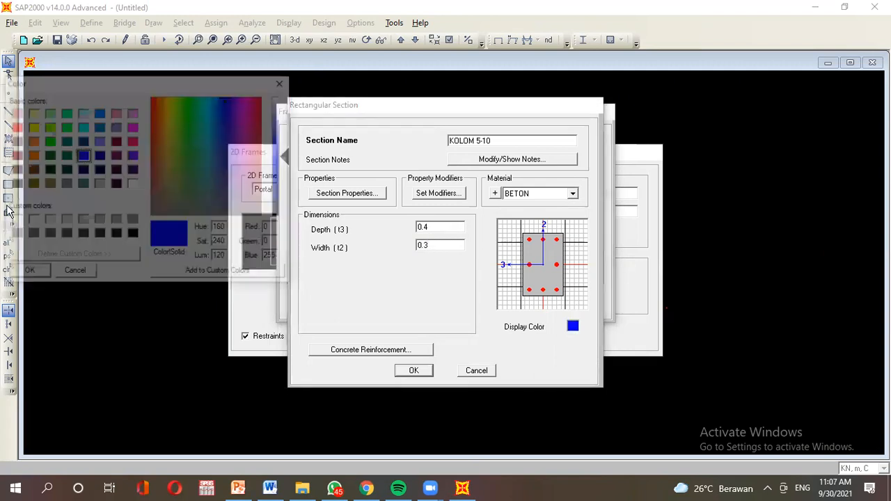
pyautogui.click(46, 112)
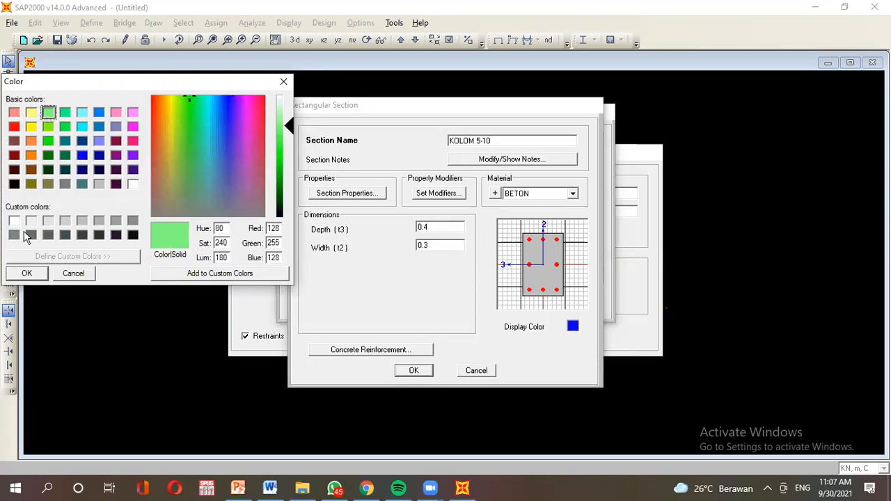
pyautogui.click(27, 273)
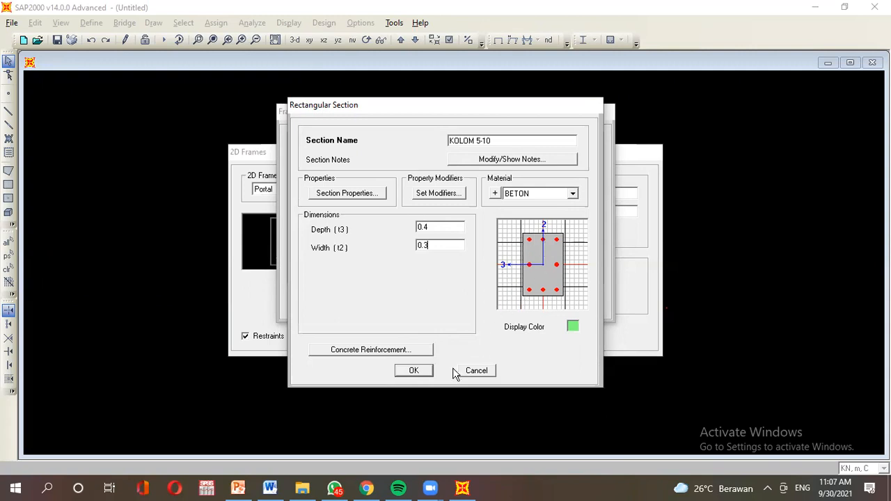
pyautogui.click(427, 372)
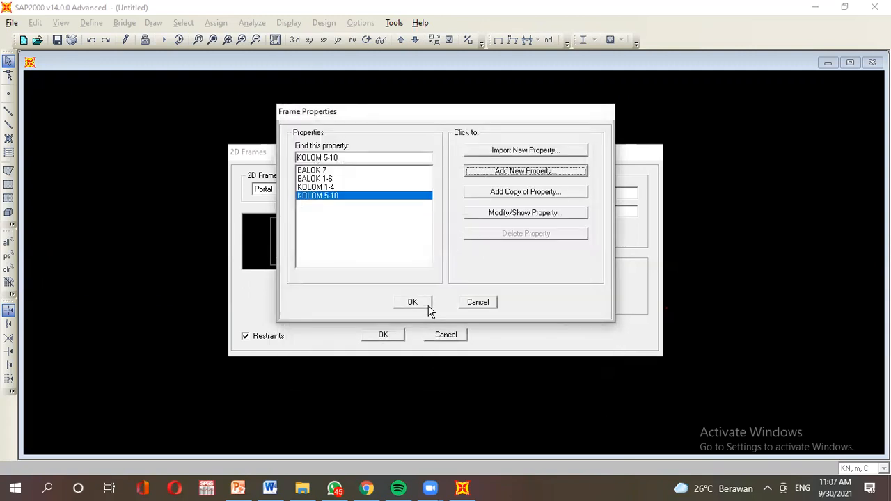
# Review the BALOK 7 and BALOK 1-6 section settings unchanged, then close Frame Properties.
pyautogui.click(349, 173)
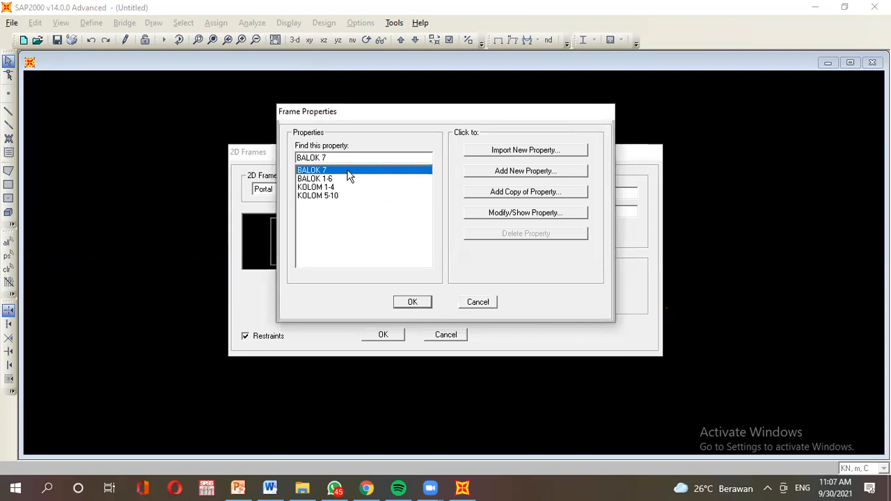
pyautogui.click(491, 218)
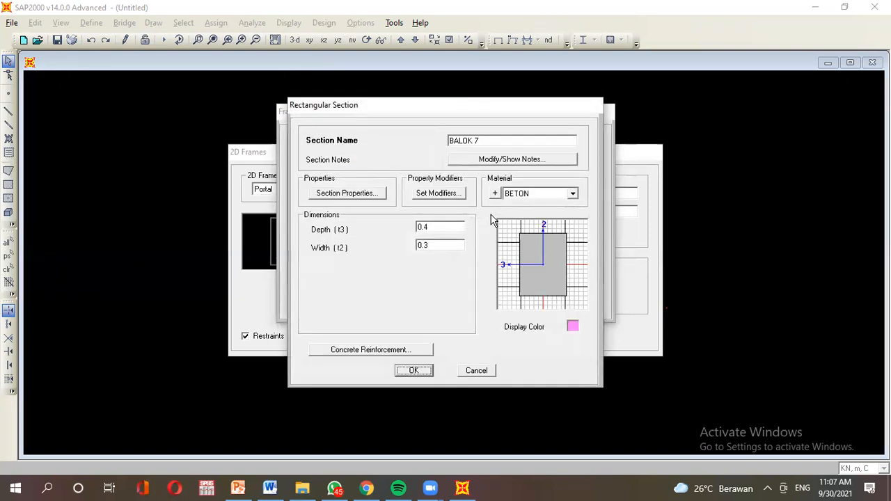
pyautogui.click(474, 371)
pyautogui.click(398, 180)
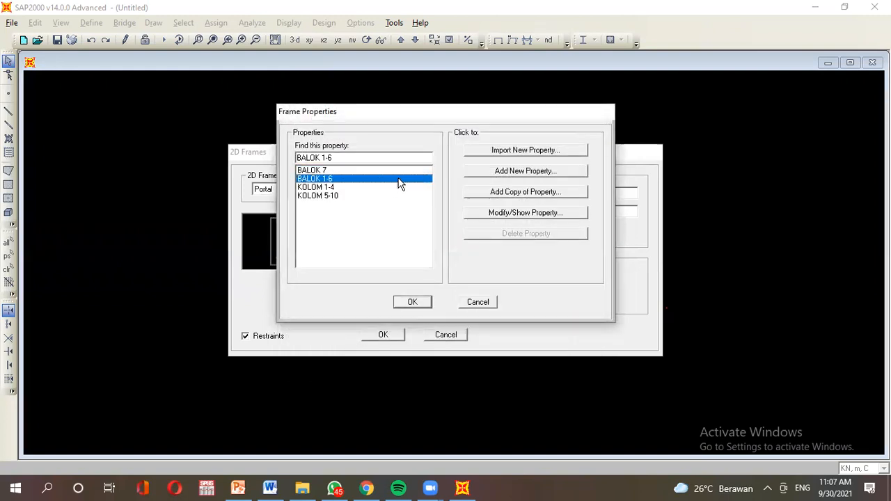
pyautogui.click(495, 215)
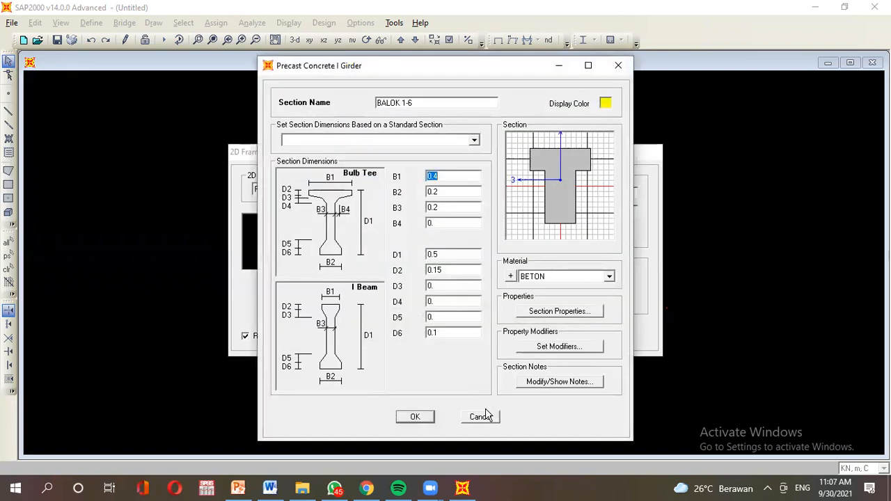
pyautogui.click(481, 416)
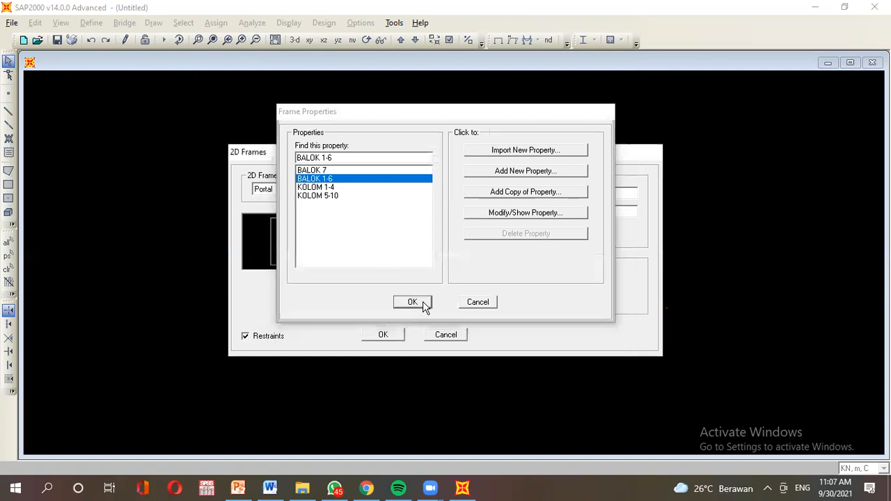
pyautogui.click(422, 305)
# Assign KOLOM 1-4 to the columns, generate the portal frame, and compare with the slide.
pyautogui.click(512, 301)
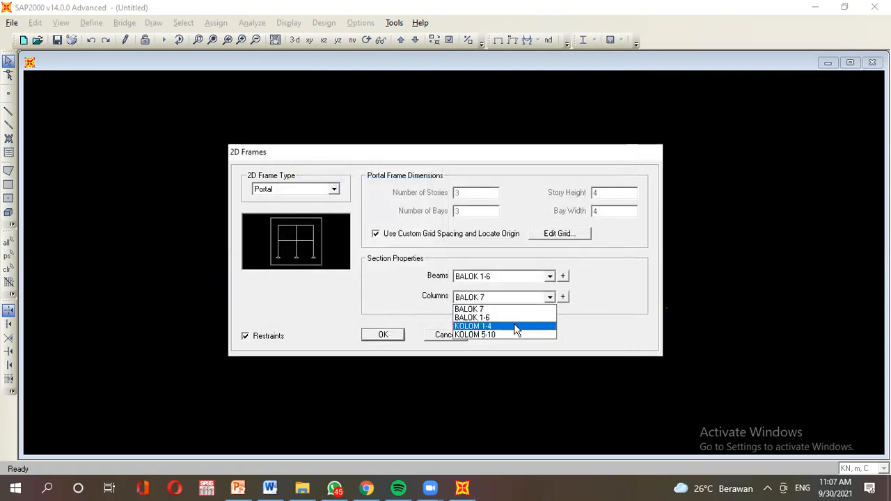
pyautogui.click(516, 329)
pyautogui.click(382, 335)
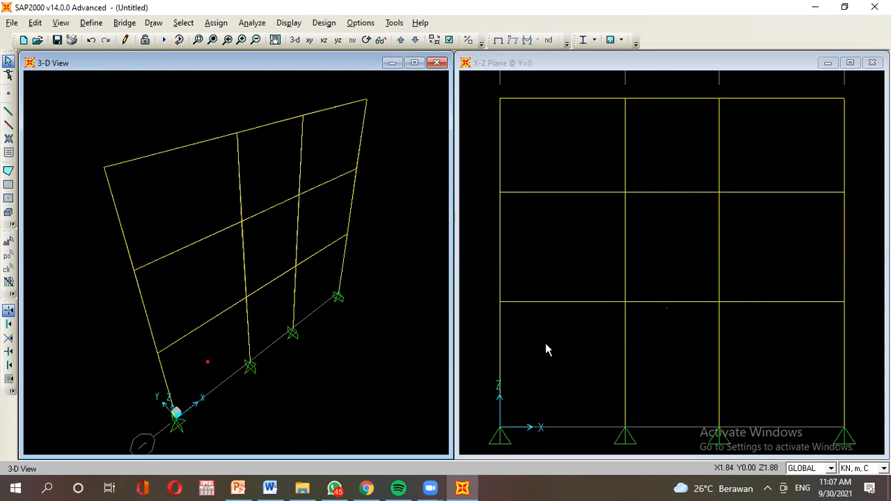
pyautogui.click(238, 489)
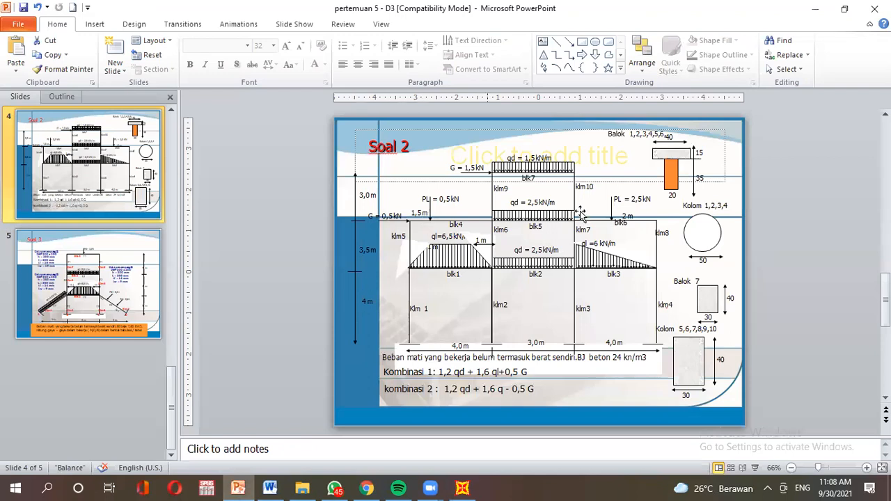
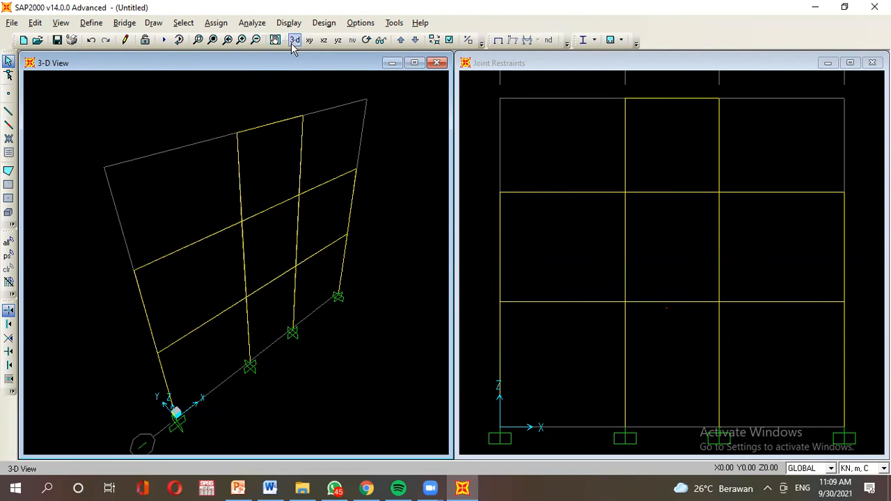
# Switch the left window to 3-D and show members filled, extruded and coloured by section.
pyautogui.click(294, 40)
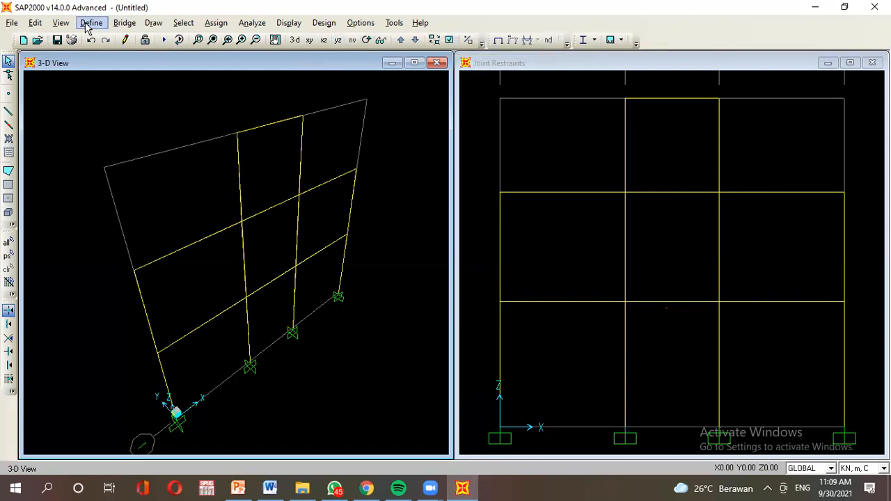
pyautogui.click(63, 23)
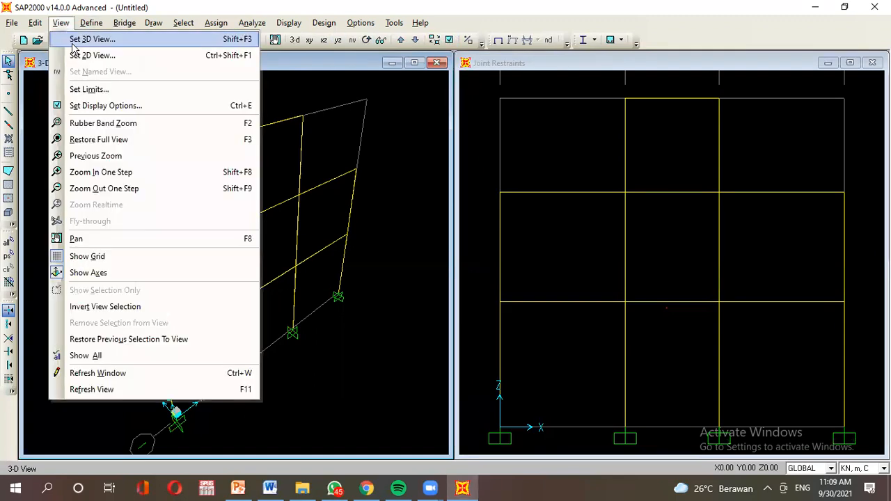
pyautogui.click(91, 105)
pyautogui.click(460, 195)
pyautogui.click(459, 181)
pyautogui.click(563, 185)
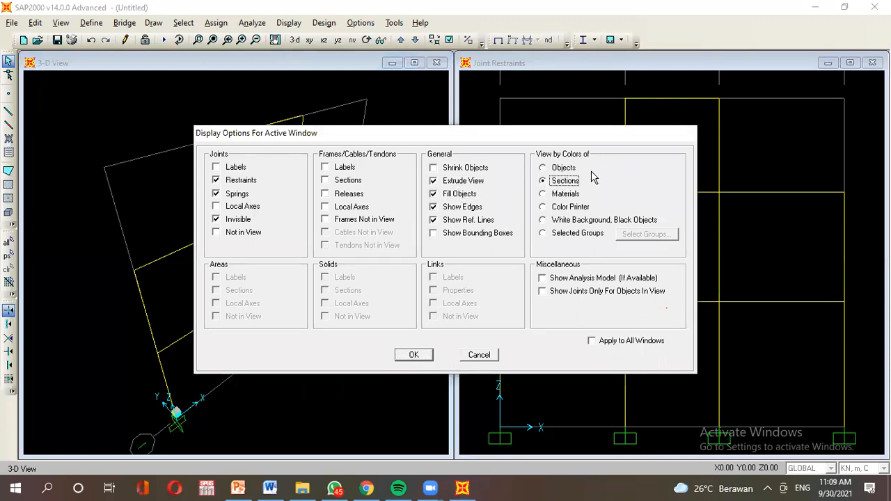
pyautogui.click(406, 357)
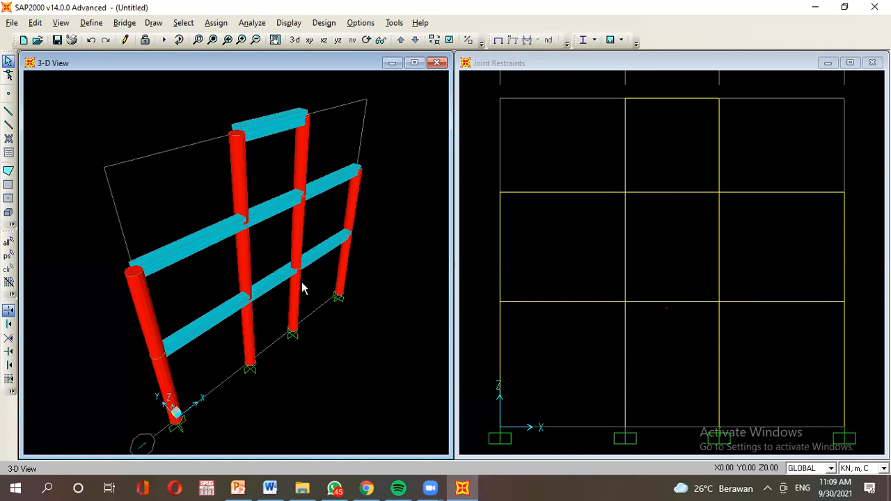
# Activate the elevation window and check the problem slide in PowerPoint.
pyautogui.click(611, 72)
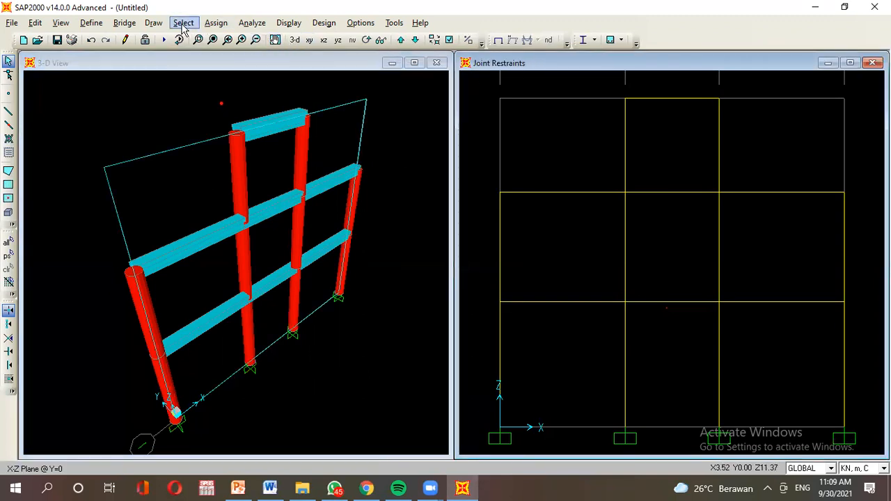
pyautogui.click(211, 23)
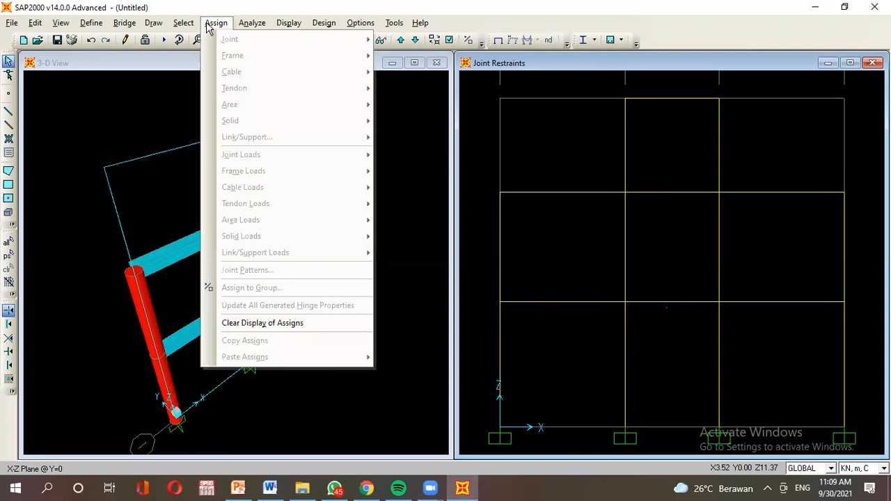
pyautogui.click(211, 23)
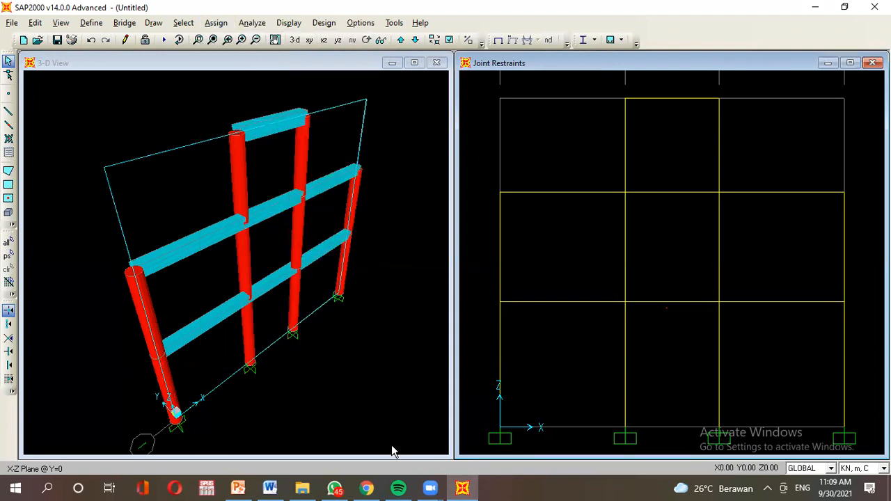
pyautogui.click(238, 489)
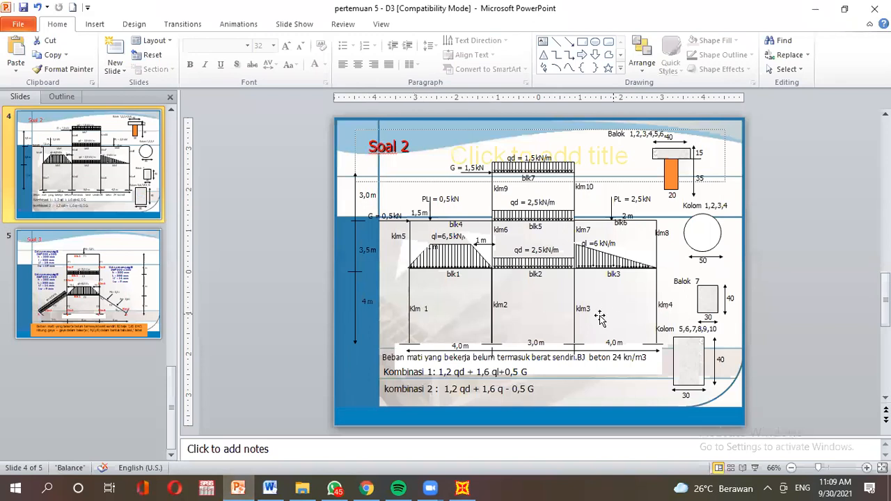
pyautogui.click(462, 488)
# Select the four ground-storey columns and assign them the KOLOM 1-4 frame section.
pyautogui.click(500, 353)
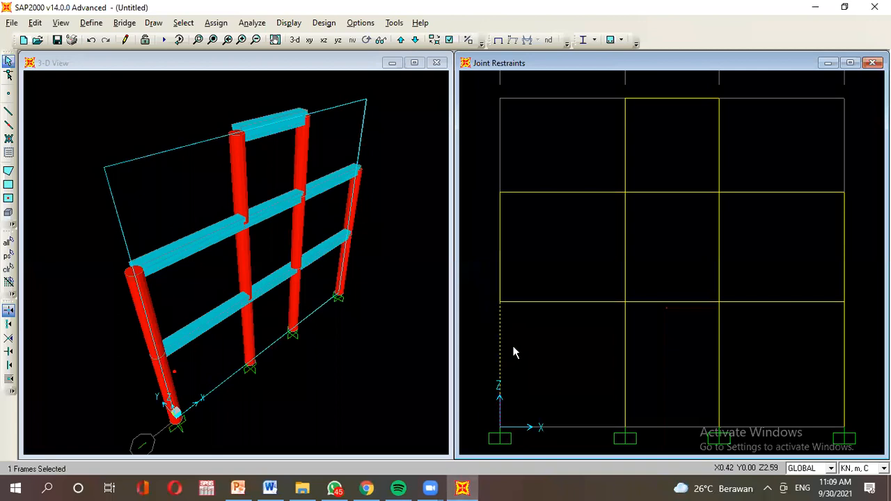
pyautogui.click(625, 360)
pyautogui.click(721, 373)
pyautogui.click(845, 376)
pyautogui.click(215, 23)
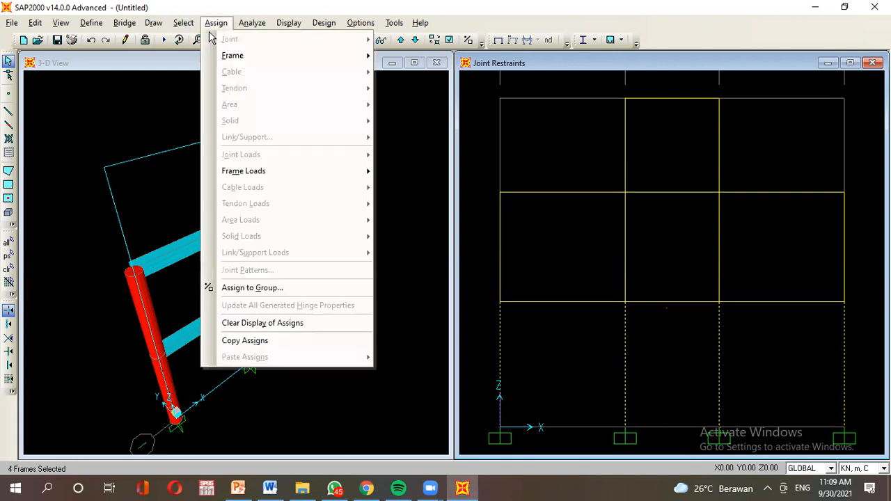
pyautogui.moveTo(212, 34)
pyautogui.moveTo(229, 58)
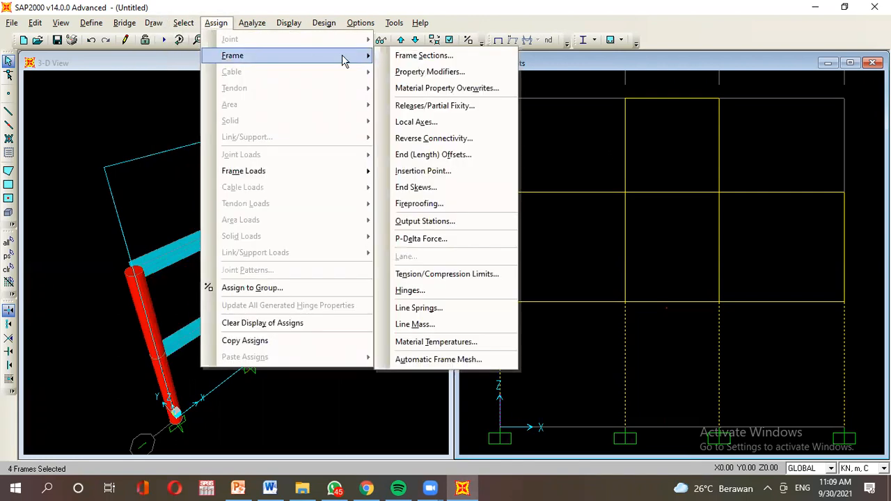
pyautogui.click(414, 57)
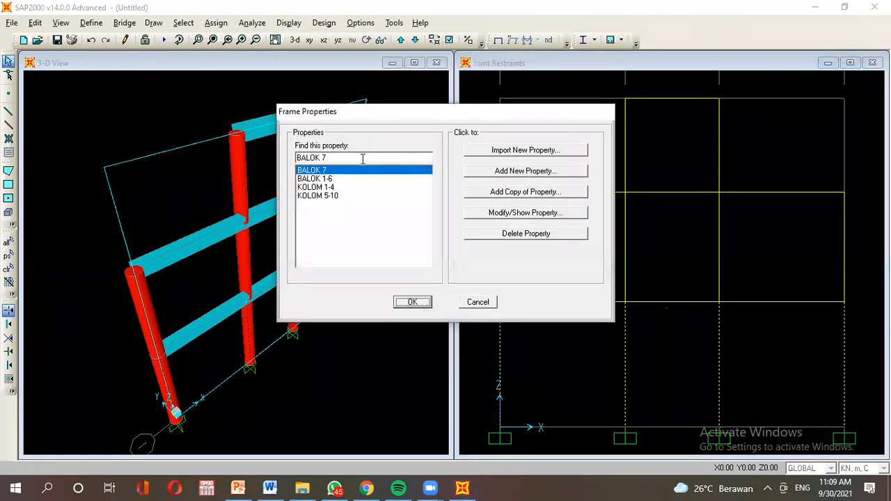
pyautogui.click(332, 187)
pyautogui.click(412, 302)
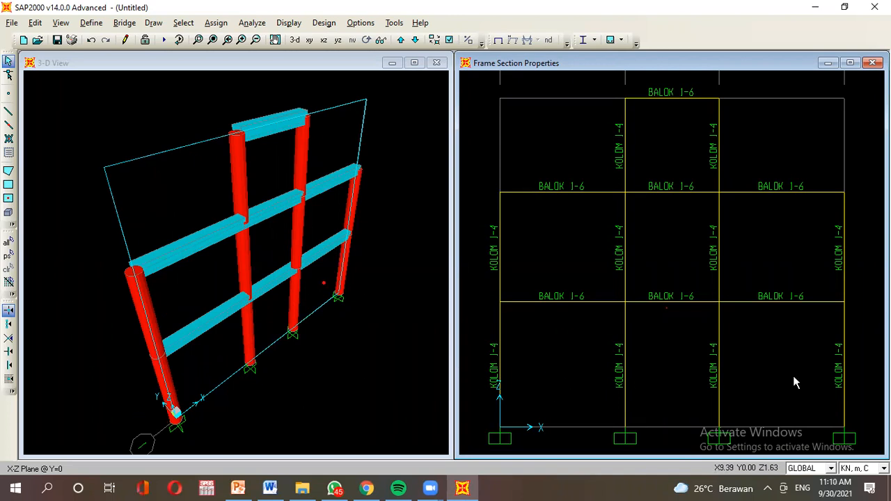
# After checking the slide, select the six upper-storey columns in the elevation.
pyautogui.click(240, 489)
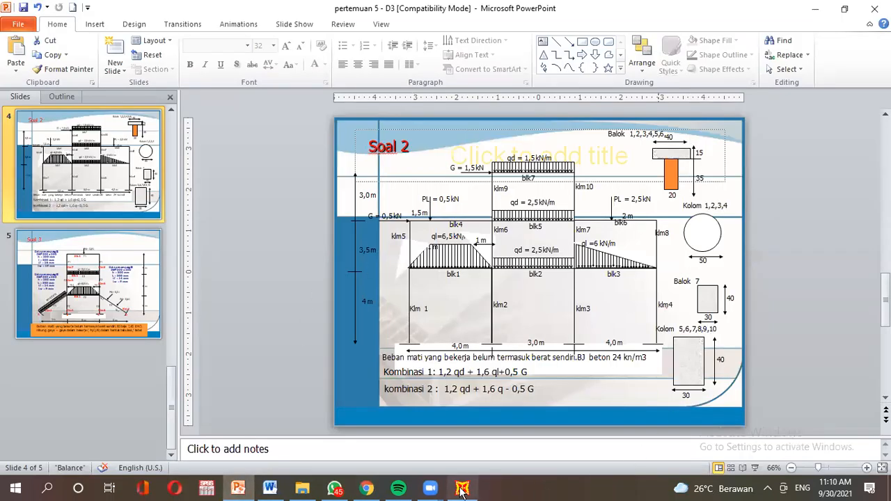
pyautogui.moveTo(460, 490)
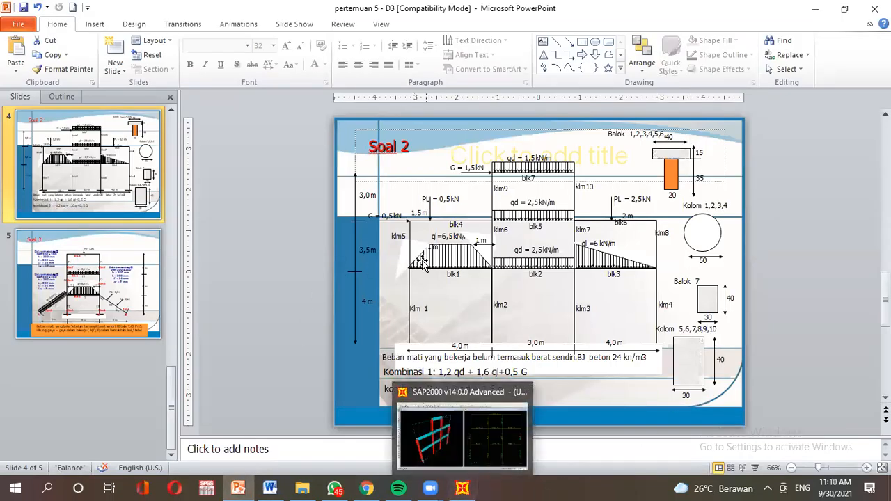
pyautogui.click(472, 471)
pyautogui.click(499, 265)
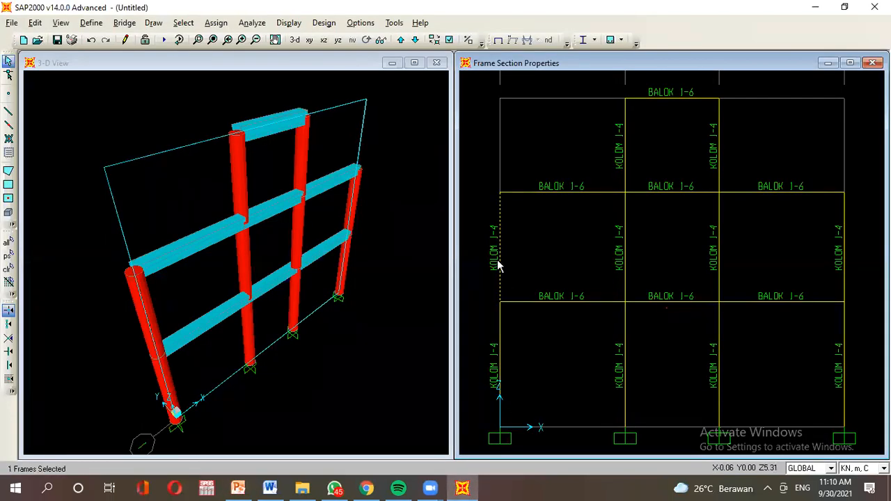
pyautogui.click(625, 278)
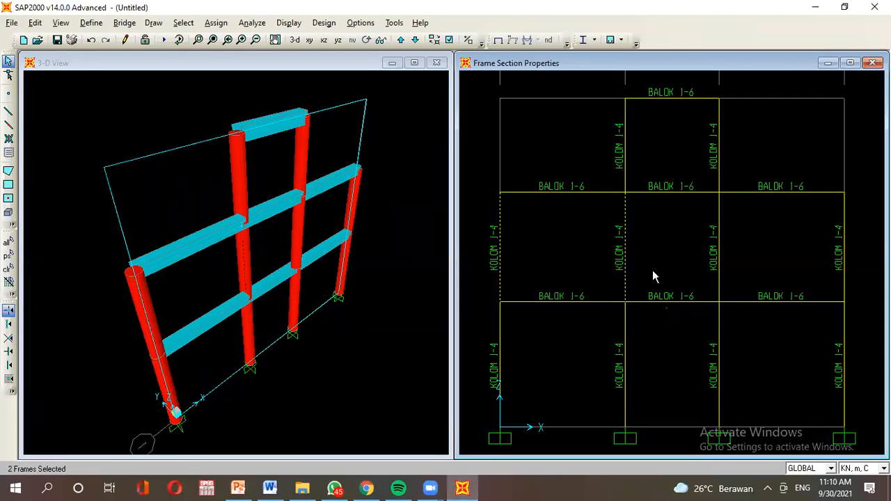
pyautogui.click(720, 265)
pyautogui.click(844, 279)
pyautogui.click(625, 153)
pyautogui.click(719, 164)
# Assign the selected columns the KOLOM 5-10 frame section, then consult the problem slide.
pyautogui.click(207, 24)
pyautogui.moveTo(234, 55)
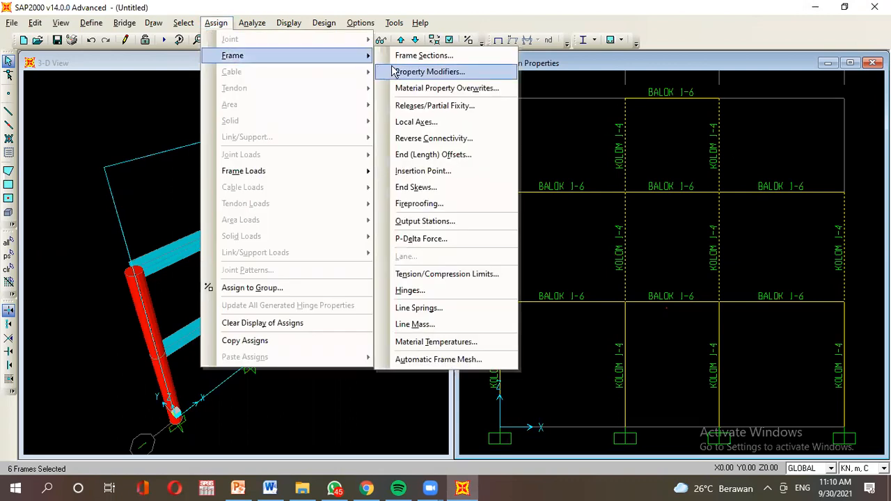
pyautogui.click(431, 58)
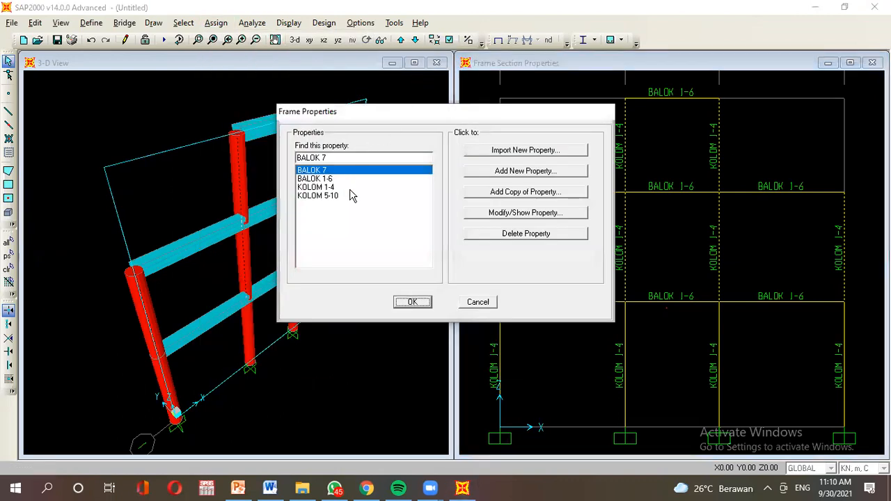
pyautogui.click(341, 196)
pyautogui.click(408, 301)
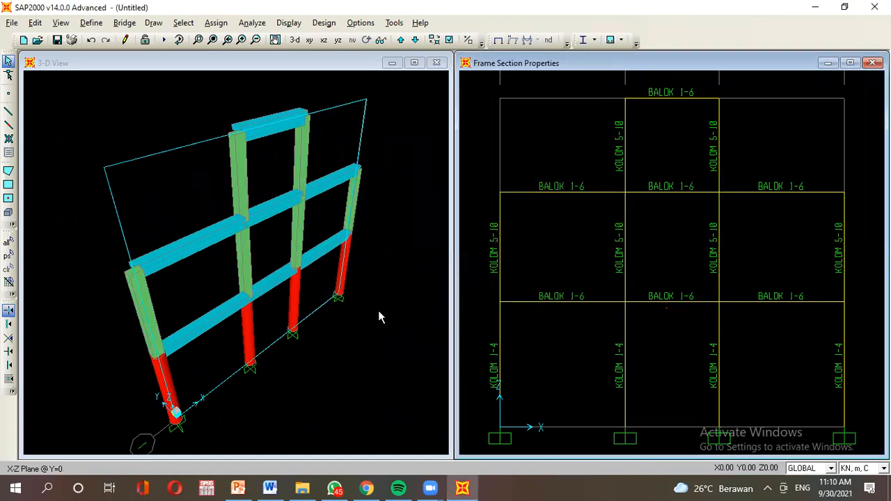
pyautogui.click(238, 489)
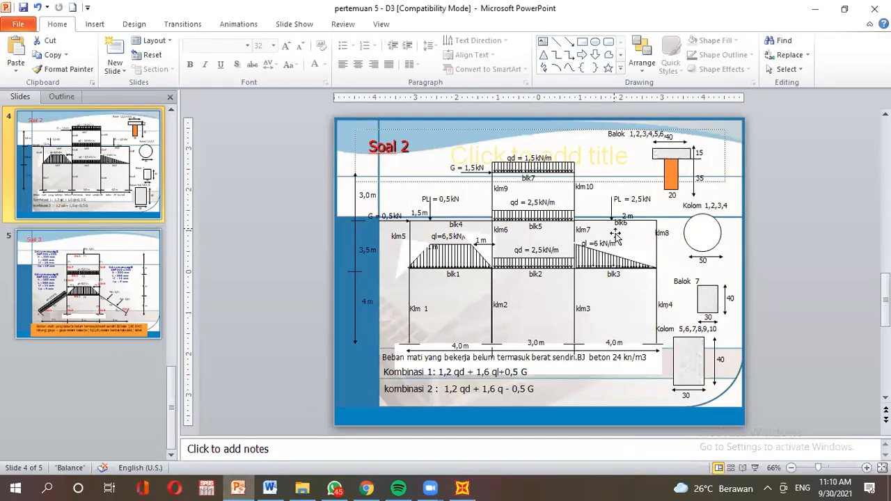
# Assign the BALOK 7 frame section to the top middle beam after rechecking the slide.
pyautogui.click(462, 488)
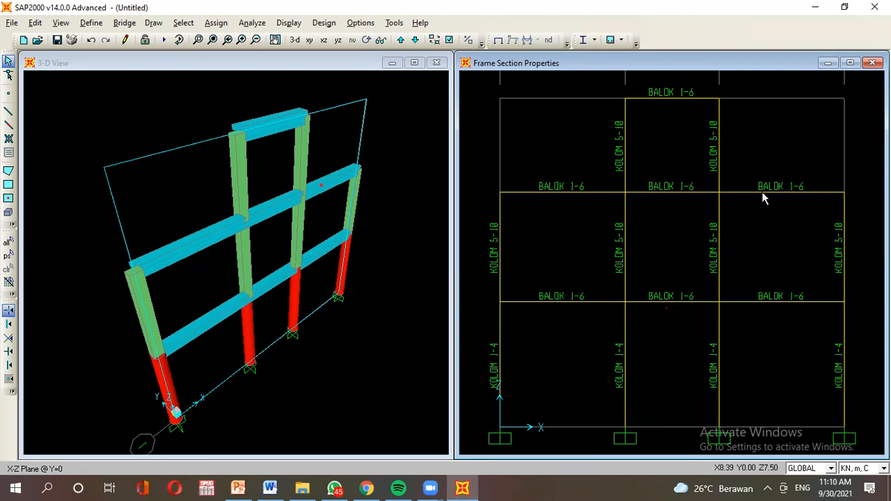
pyautogui.click(237, 489)
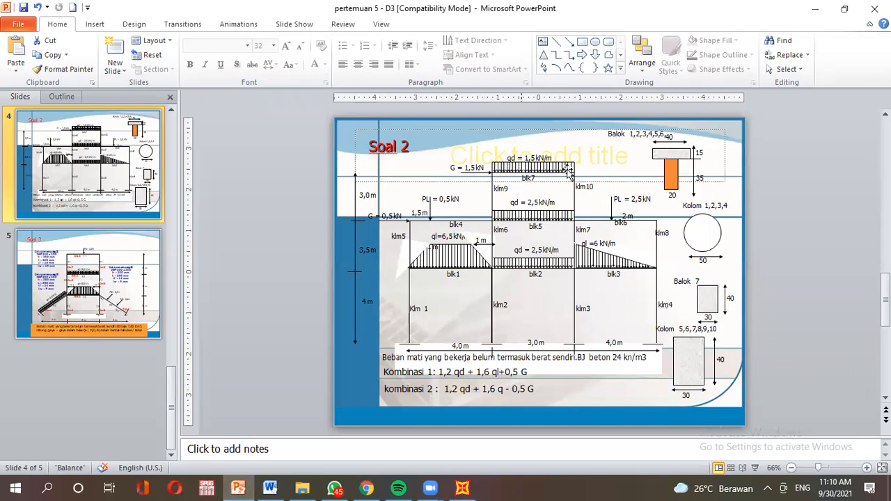
pyautogui.click(462, 490)
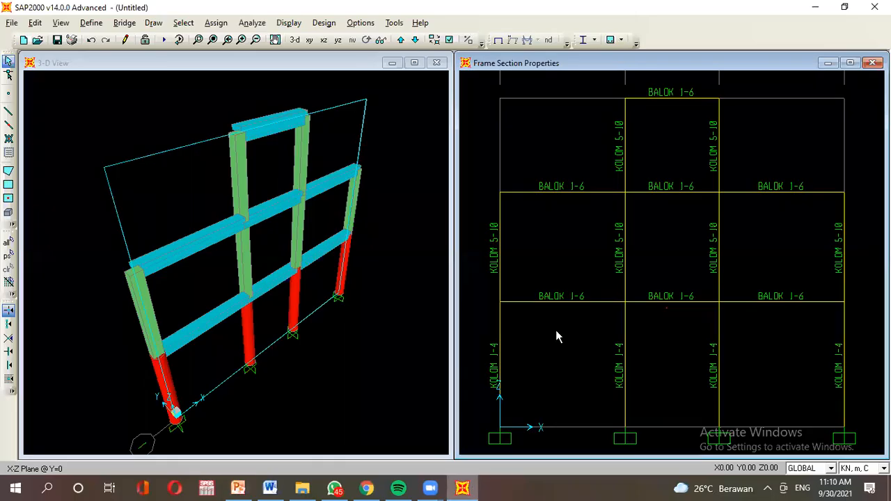
pyautogui.click(656, 98)
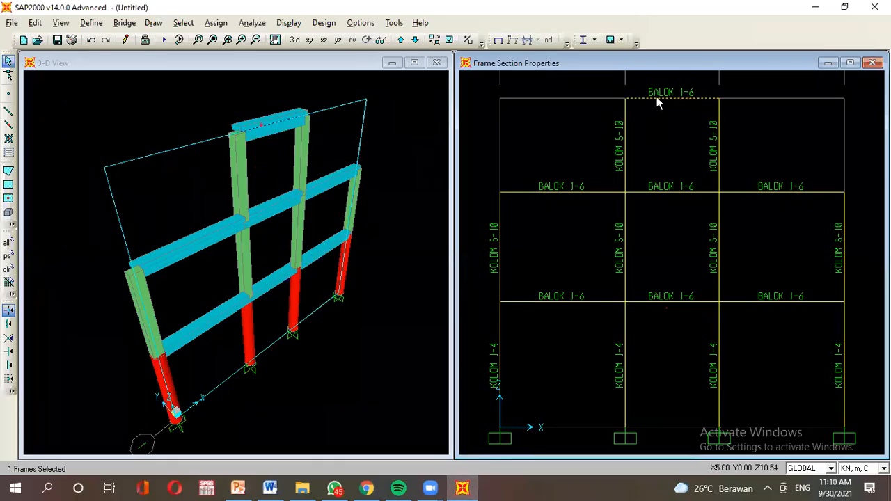
pyautogui.click(216, 23)
pyautogui.moveTo(223, 58)
pyautogui.click(432, 56)
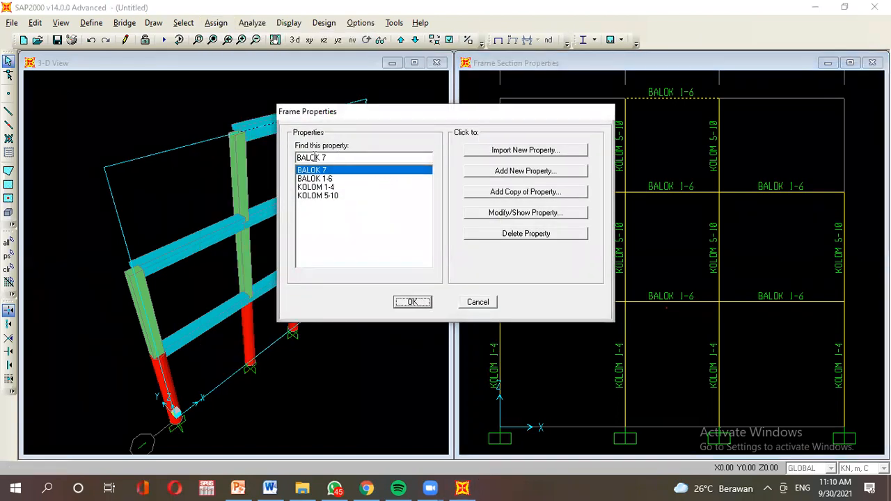
pyautogui.click(412, 302)
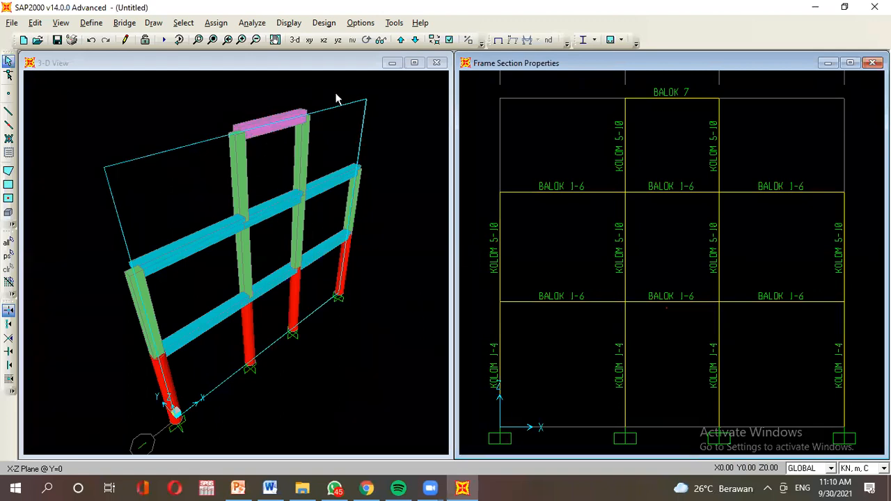
pyautogui.click(225, 88)
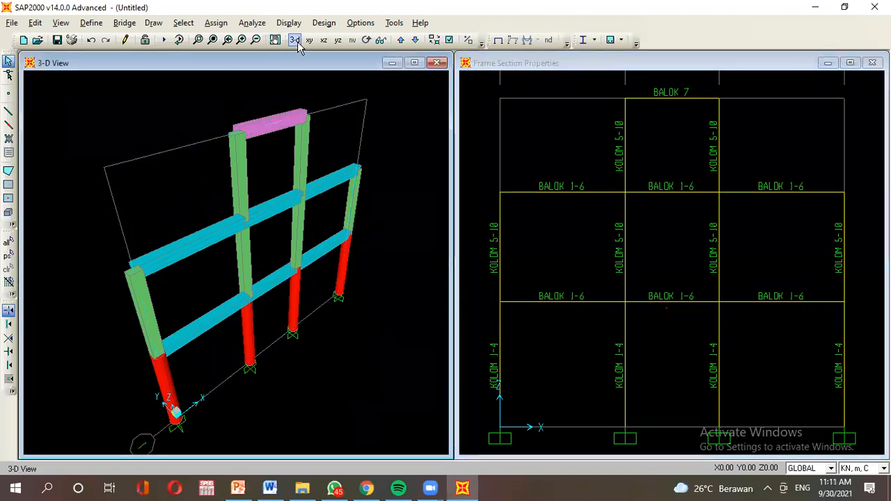
# Orbit the 3-D model front-on and then to an oblique angle, comparing with the slide.
pyautogui.click(366, 39)
pyautogui.moveTo(369, 101); pyautogui.dragTo(220, 368)
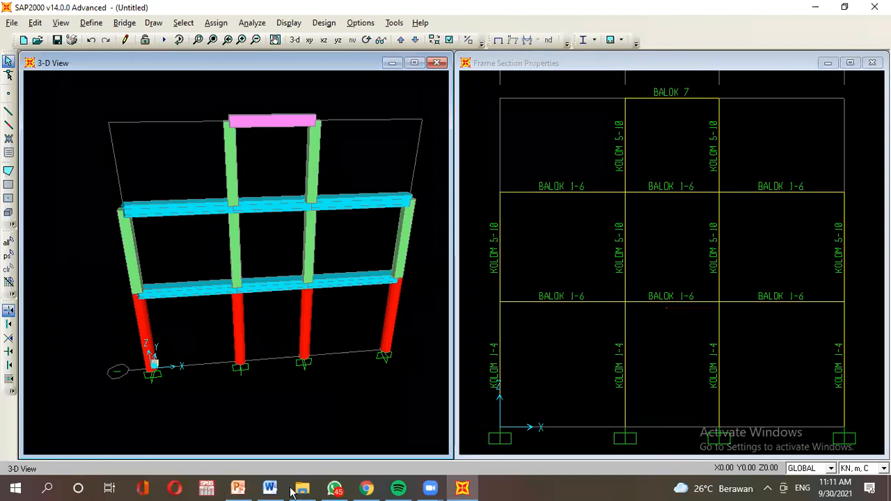
pyautogui.click(237, 488)
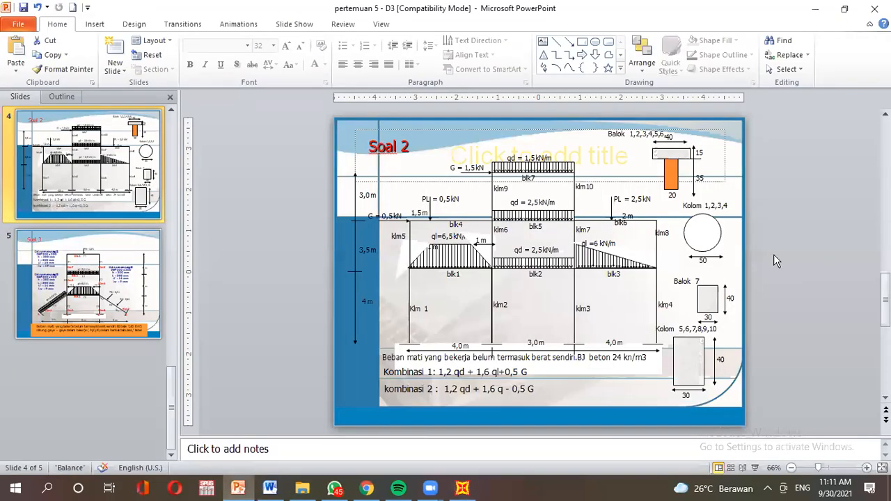
pyautogui.click(464, 489)
pyautogui.moveTo(209, 299); pyautogui.dragTo(330, 297)
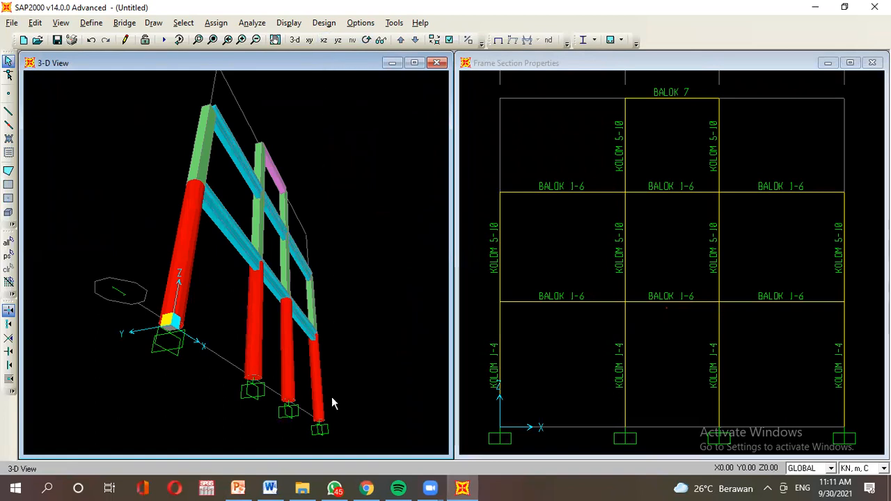
# Show the X-Z elevation with fill and extrusion off and members coloured by object.
pyautogui.click(323, 40)
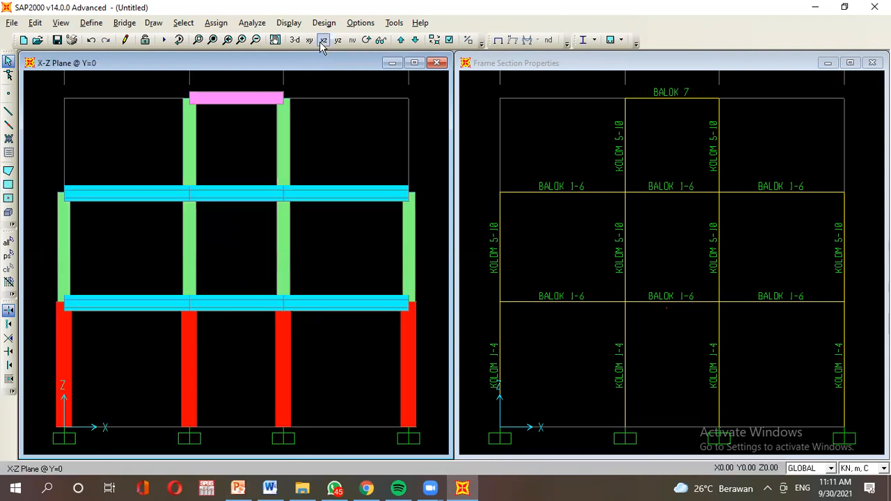
pyautogui.click(450, 41)
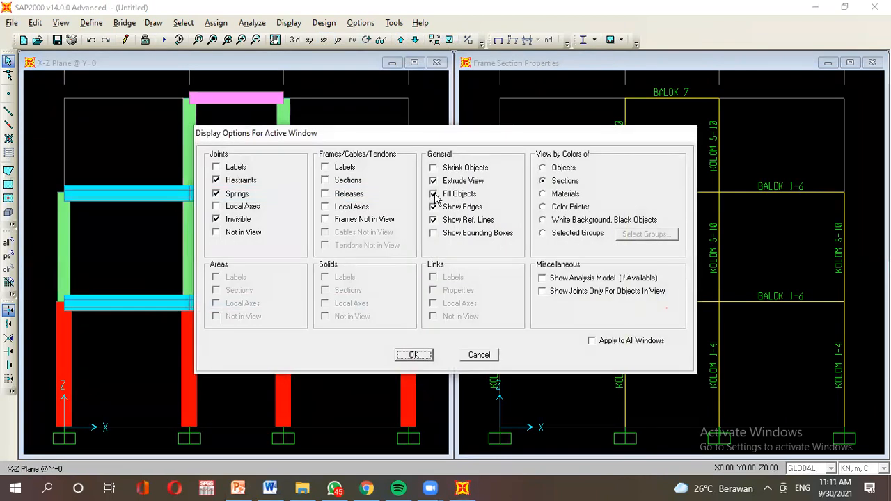
pyautogui.click(434, 194)
pyautogui.click(434, 181)
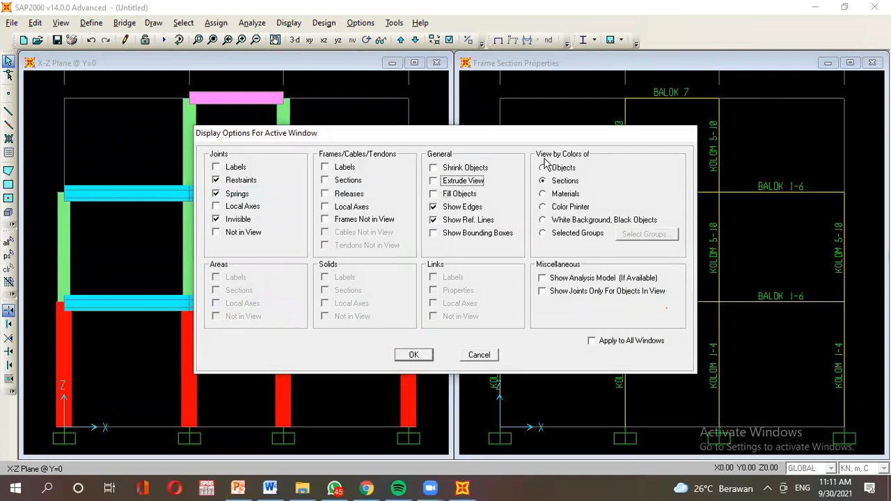
pyautogui.click(562, 170)
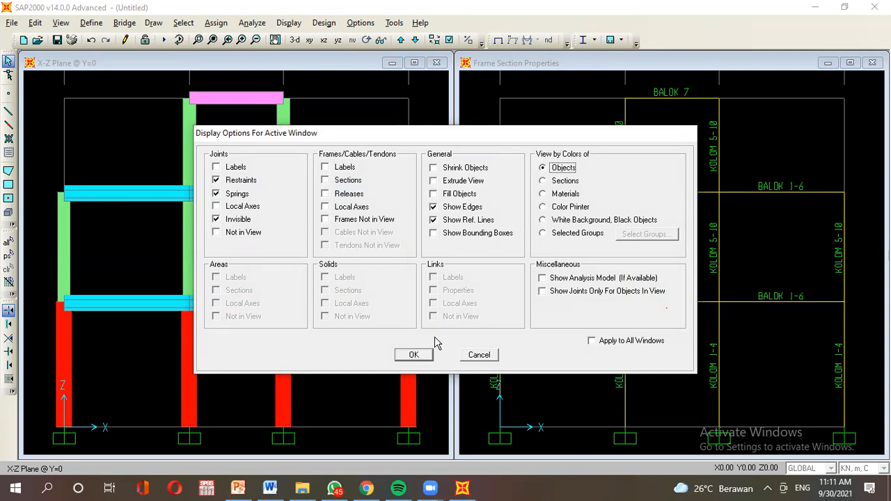
# Apply the line-only display settings to the elevation.
pyautogui.click(415, 355)
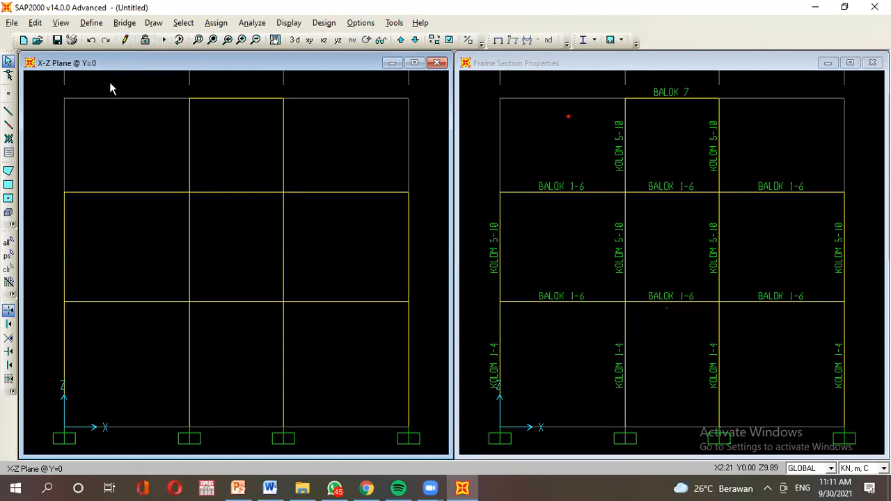
# Add a HIDUP load pattern of type LIVE.
pyautogui.click(90, 27)
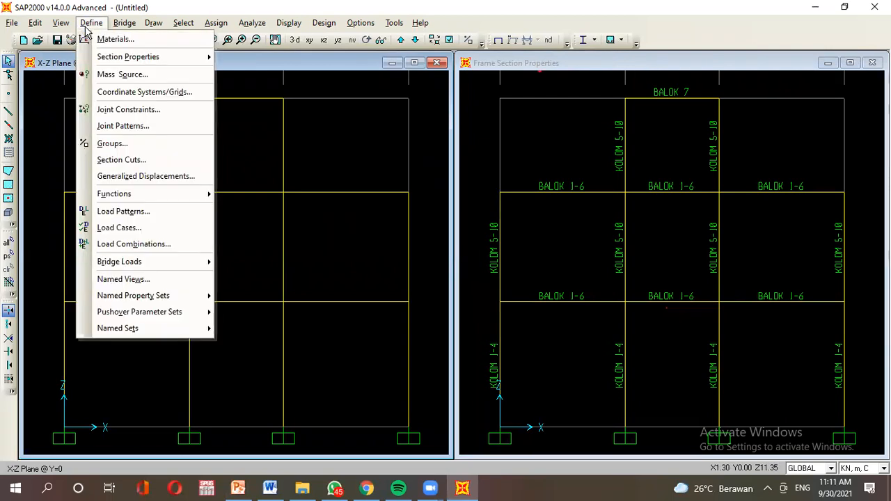
pyautogui.click(130, 218)
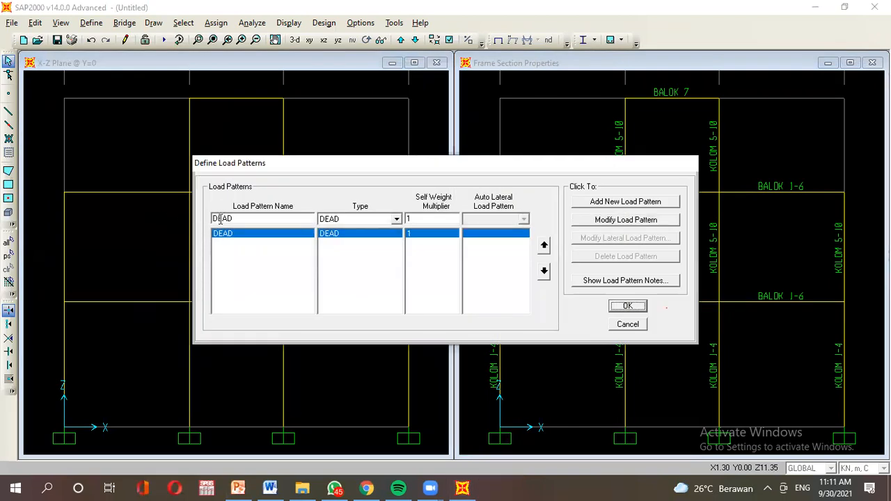
pyautogui.click(287, 221)
pyautogui.write('HIDUP')
pyautogui.click(379, 223)
pyautogui.click(382, 239)
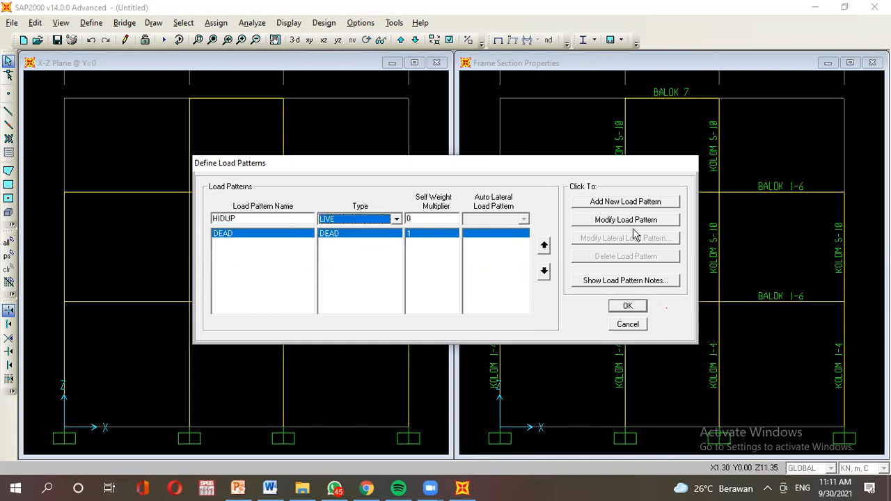
pyautogui.click(638, 202)
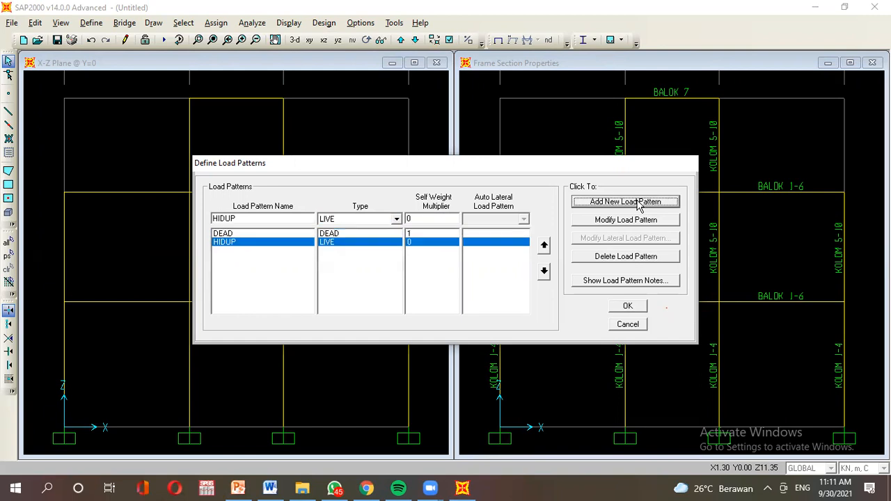
# Add a GEMPA load pattern of type QUAKE.
pyautogui.click(284, 216)
pyautogui.click(238, 488)
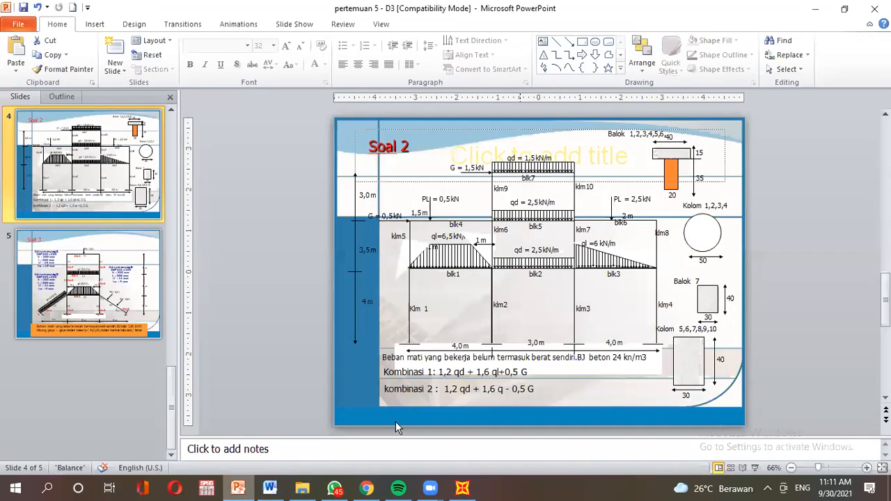
pyautogui.click(464, 486)
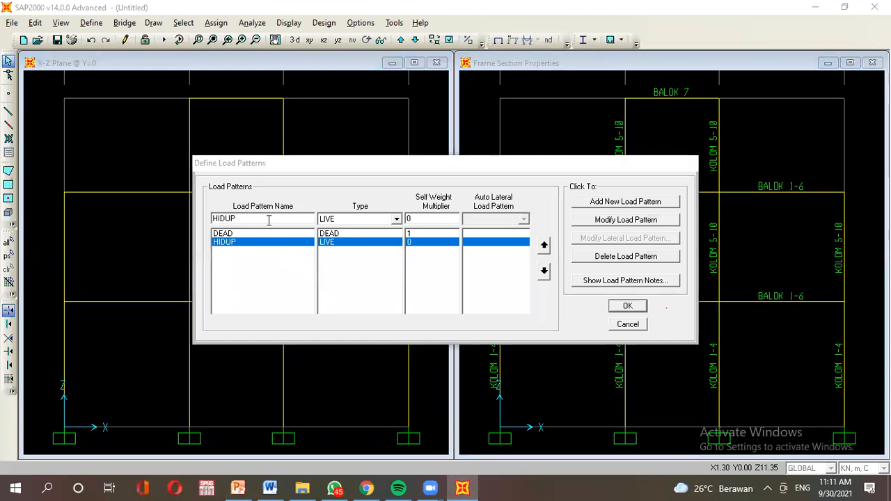
pyautogui.write('GEMP')
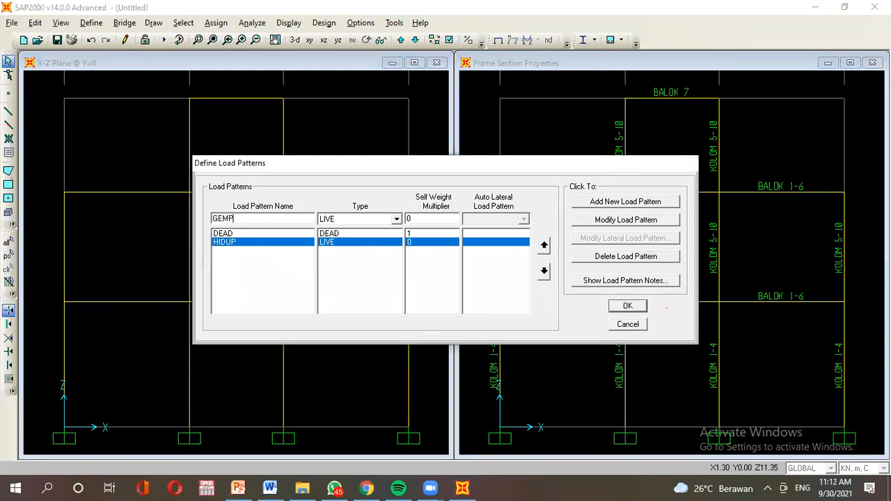
pyautogui.click(394, 220)
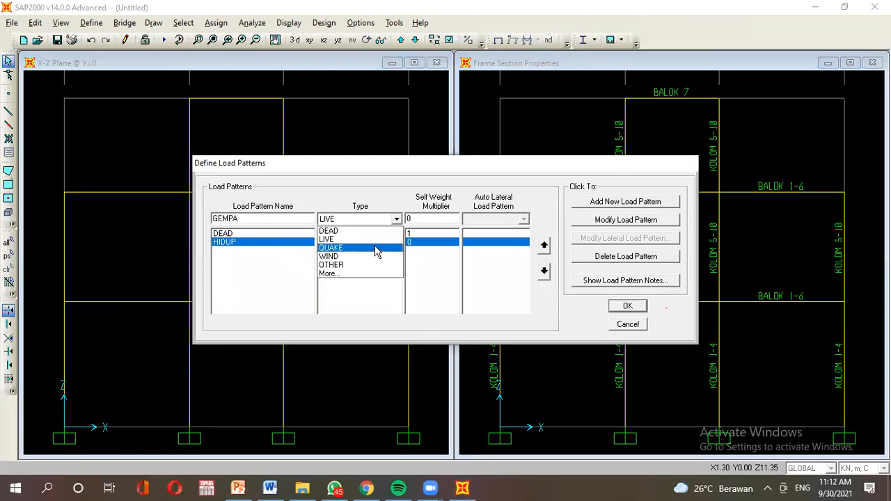
pyautogui.click(376, 252)
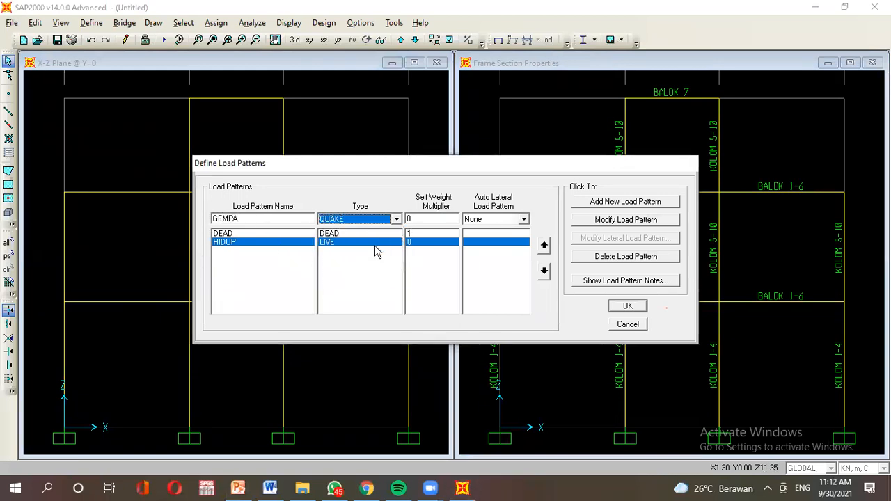
pyautogui.click(642, 201)
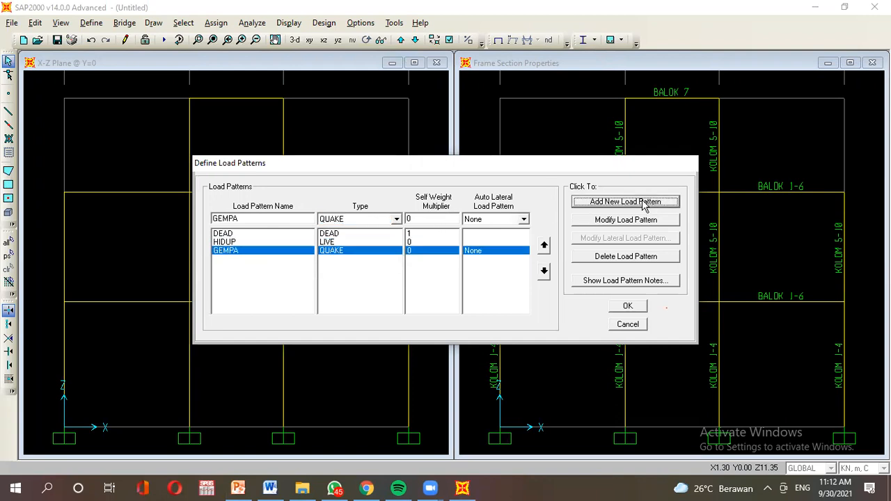
# Review the DEAD, HIDUP and GEMPA patterns and confirm them.
pyautogui.click(431, 234)
pyautogui.click(428, 243)
pyautogui.click(429, 250)
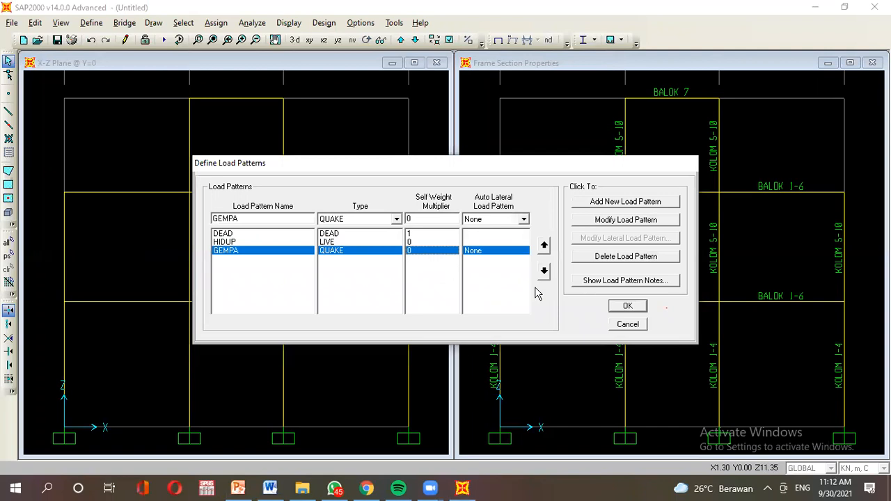
pyautogui.click(627, 307)
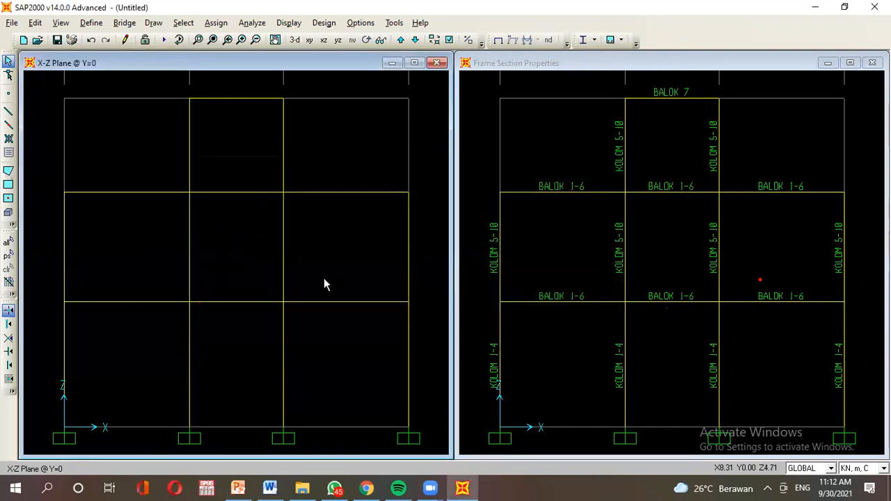
# After consulting the slide, tile the SAP2000 workspace into four view windows.
pyautogui.click(238, 491)
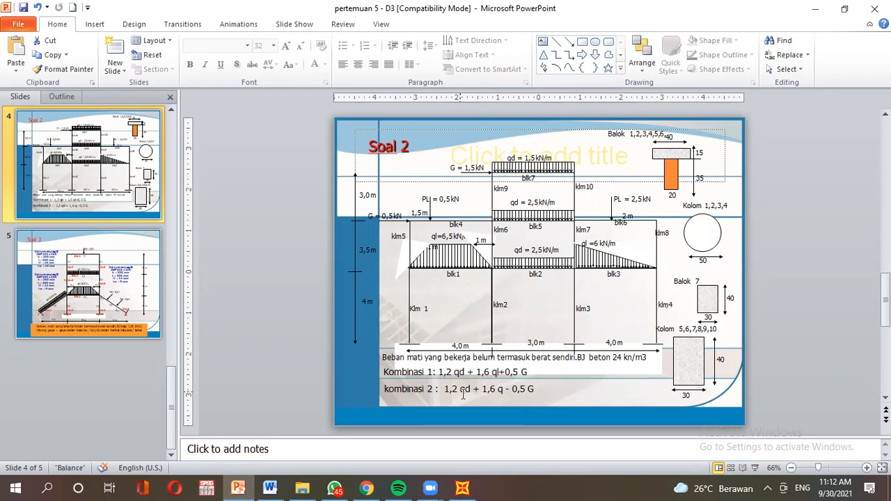
pyautogui.click(462, 488)
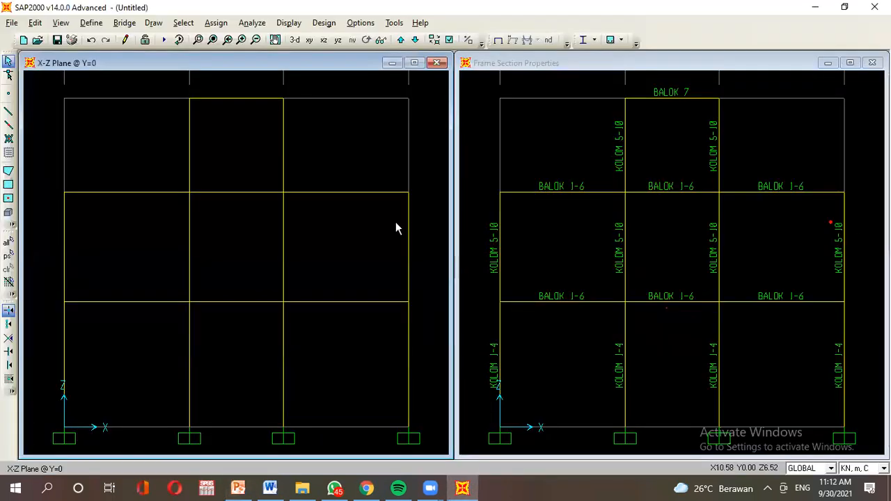
pyautogui.click(361, 25)
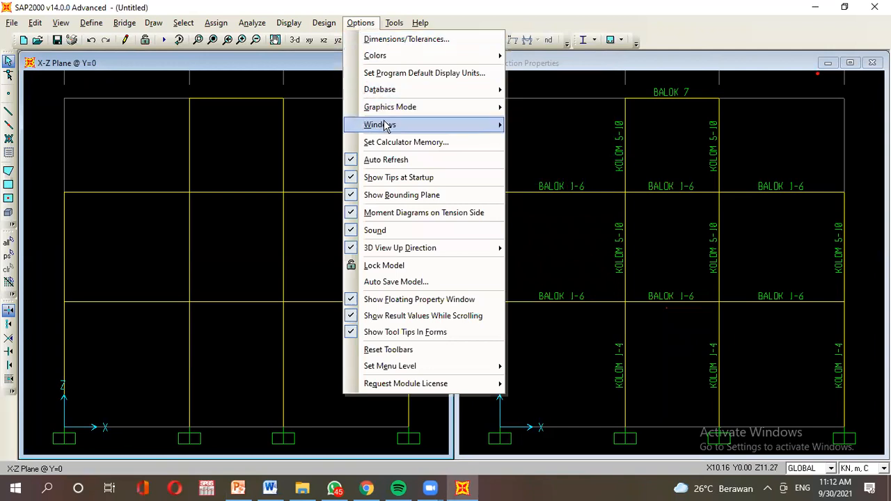
pyautogui.moveTo(408, 130)
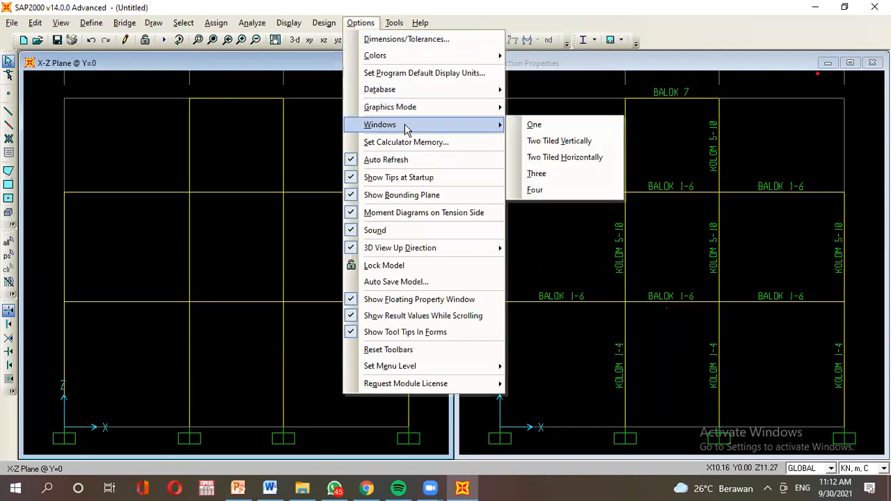
pyautogui.click(548, 193)
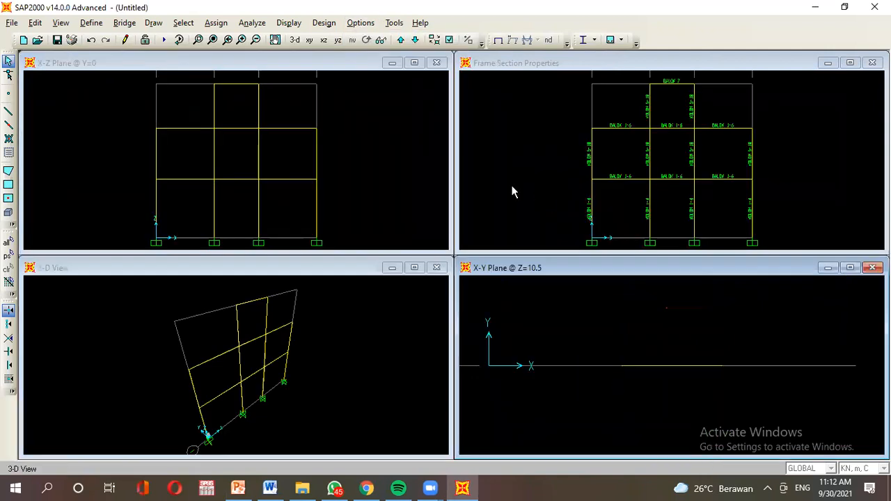
# Set both lower windows to the X-Z elevation, then bring up the problem slide.
pyautogui.click(291, 271)
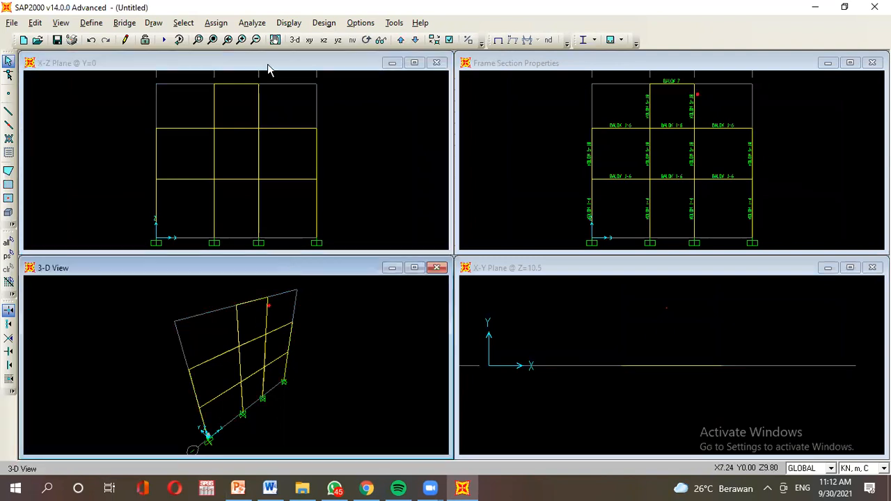
pyautogui.click(323, 40)
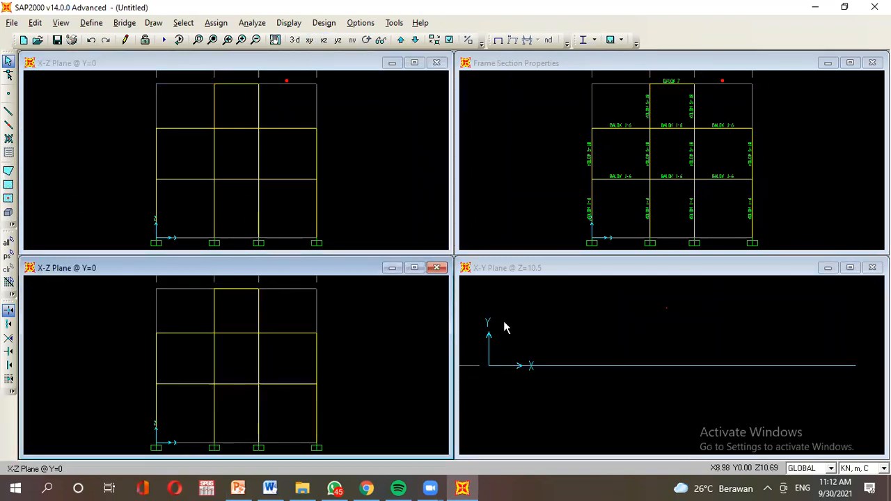
pyautogui.click(516, 281)
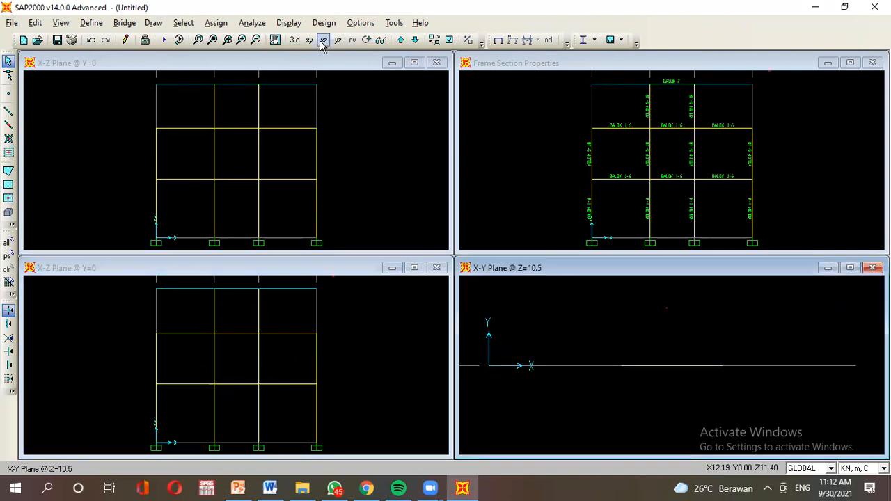
pyautogui.click(323, 40)
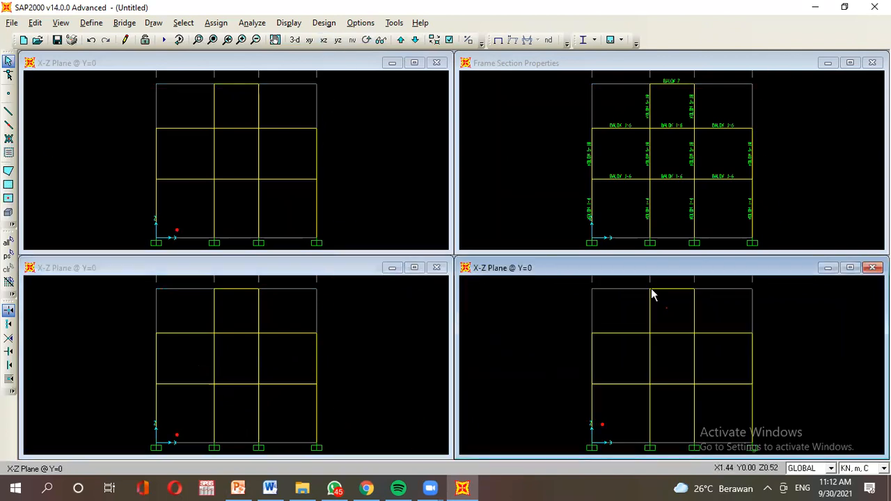
pyautogui.click(266, 72)
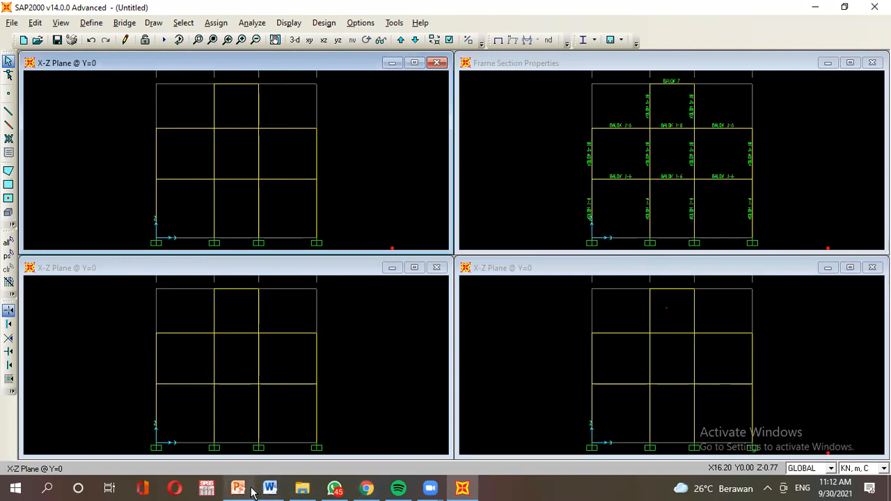
pyautogui.moveTo(284, 492)
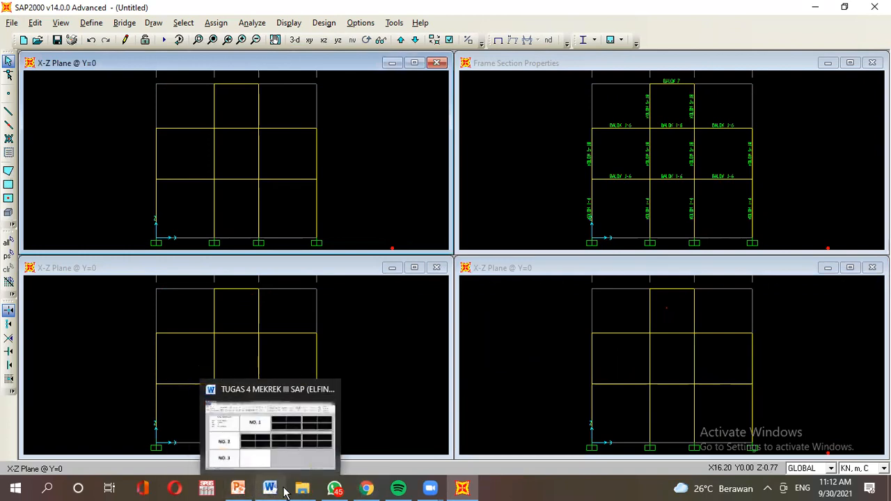
pyautogui.click(238, 488)
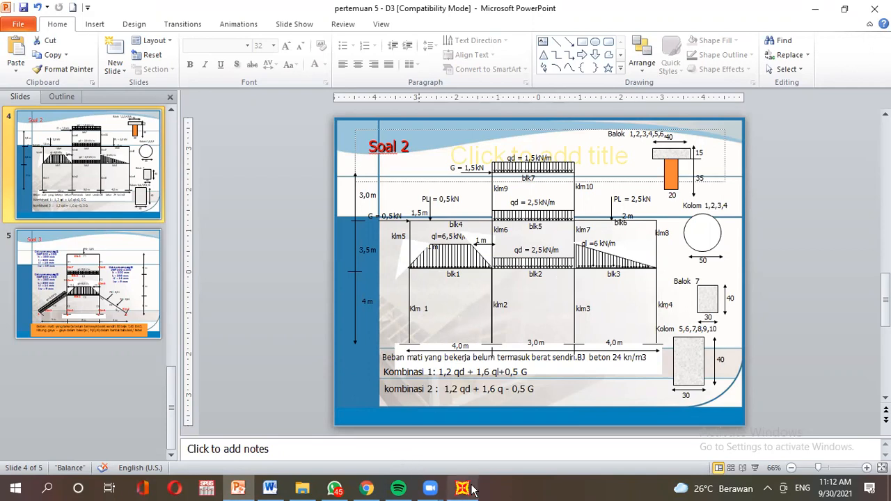
pyautogui.moveTo(465, 490)
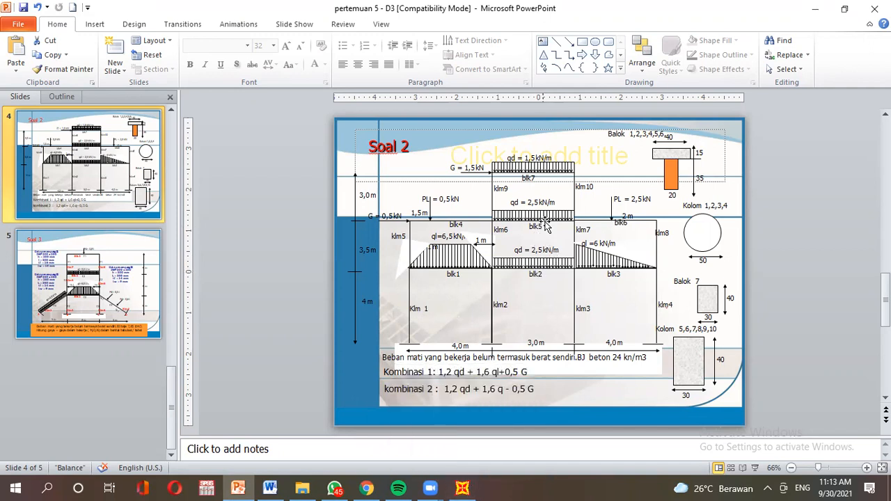
pyautogui.click(471, 490)
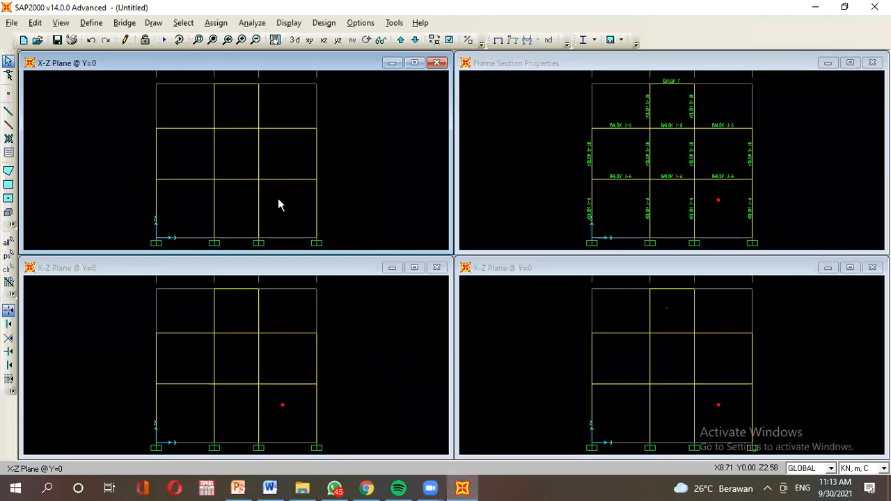
# Select the two lower middle-bay beams, checking the problem slide for reference.
pyautogui.click(241, 180)
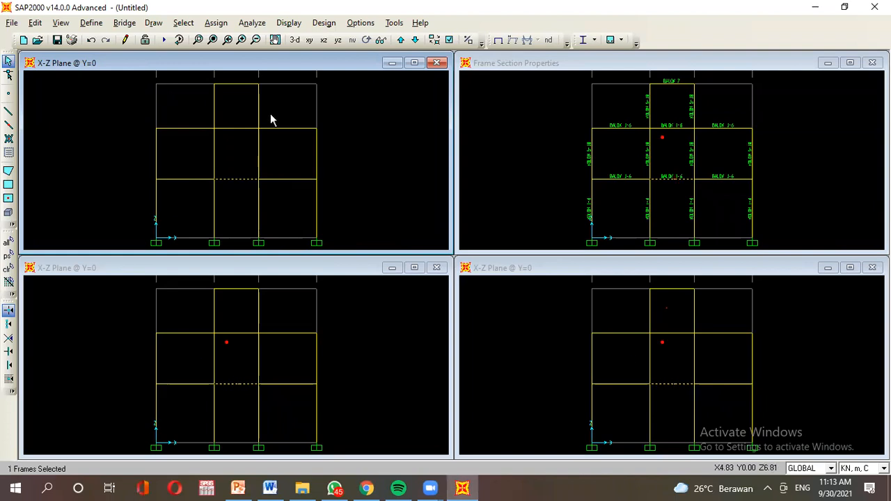
pyautogui.click(237, 128)
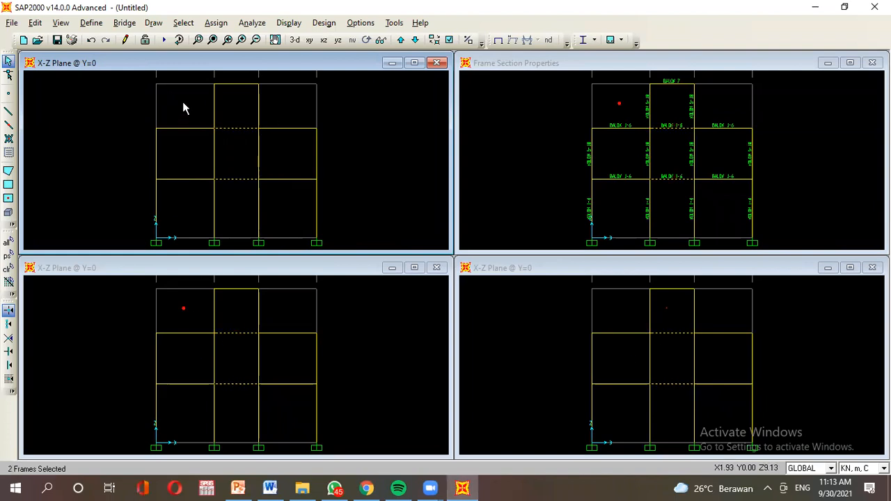
pyautogui.click(222, 23)
pyautogui.moveTo(256, 172)
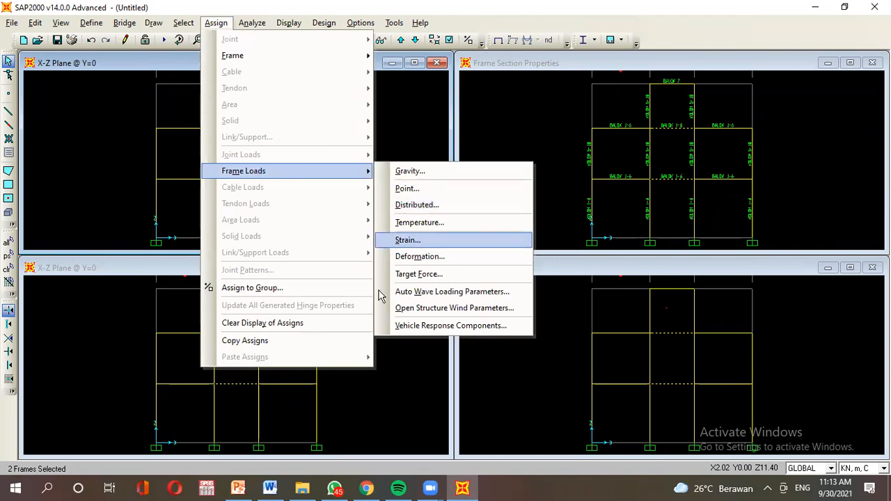
pyautogui.click(236, 489)
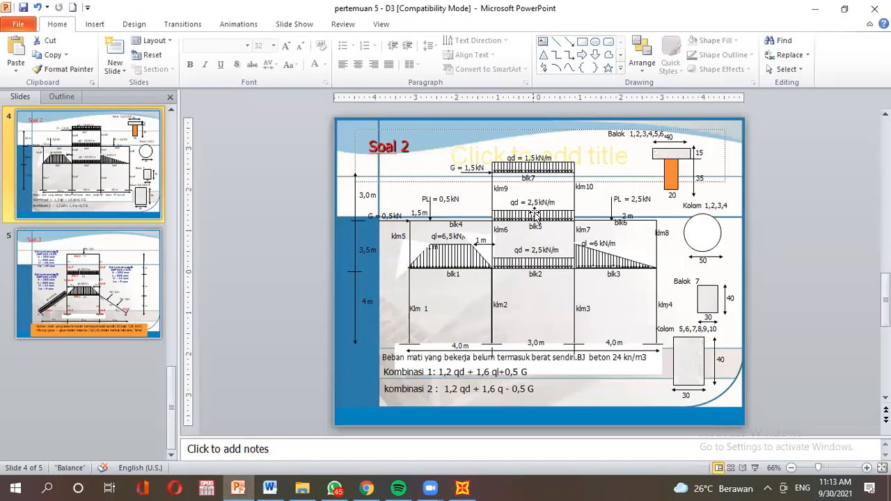
pyautogui.click(463, 489)
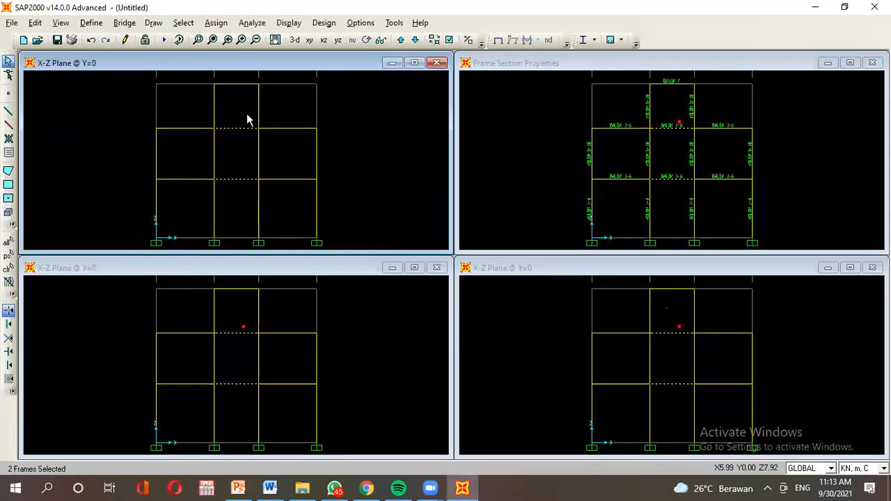
# Assign them a DEAD uniform distributed load of 2.514 kN/m.
pyautogui.click(216, 23)
pyautogui.moveTo(281, 174)
pyautogui.click(427, 206)
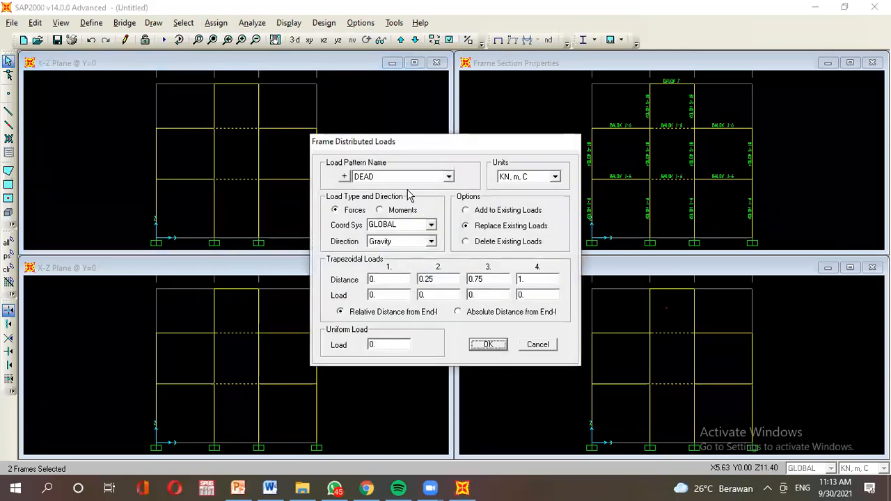
pyautogui.click(238, 488)
pyautogui.click(462, 488)
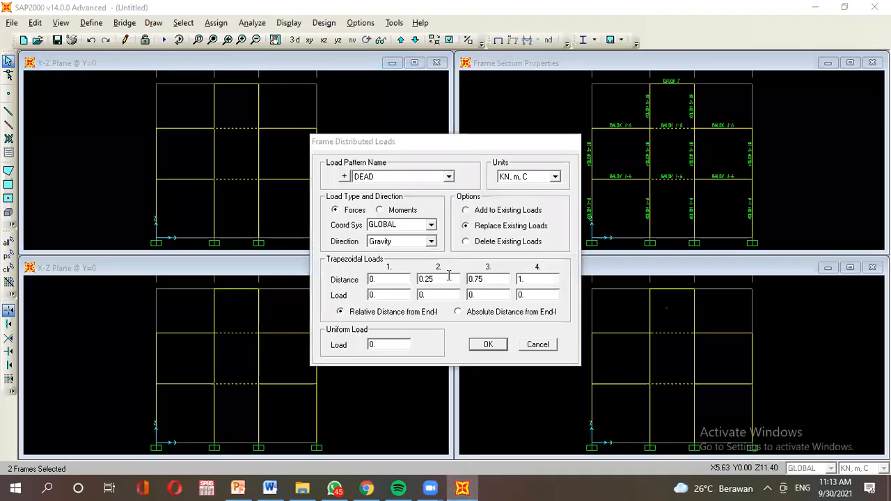
pyautogui.click(393, 174)
pyautogui.click(390, 188)
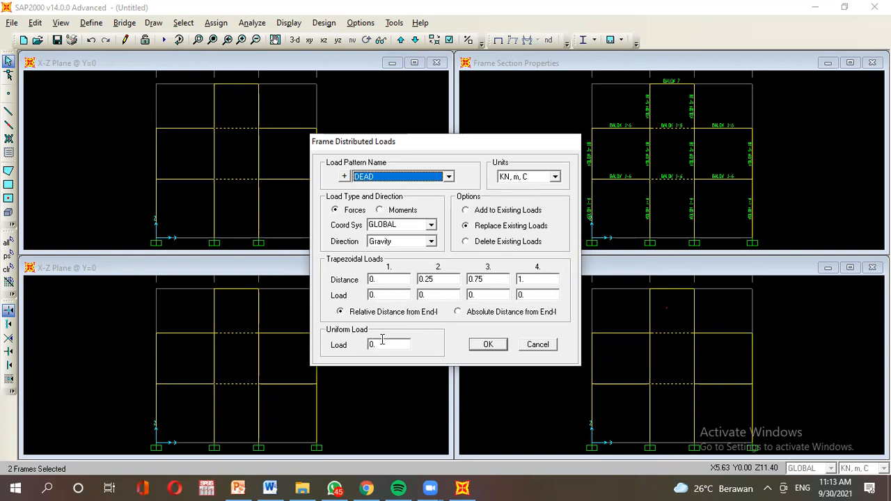
pyautogui.click(237, 488)
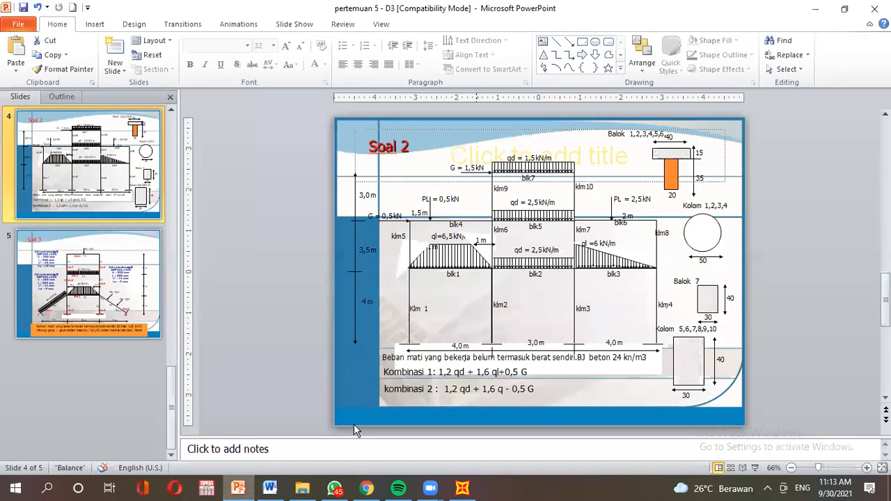
pyautogui.click(462, 488)
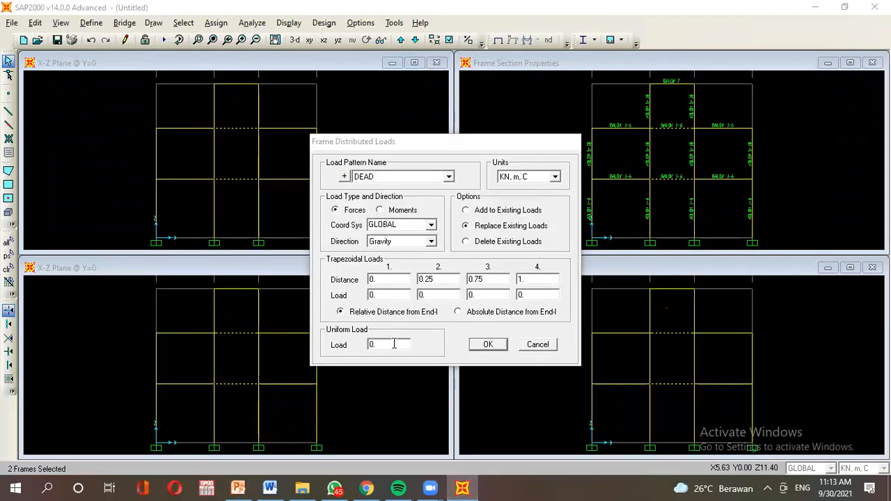
pyautogui.click(396, 343)
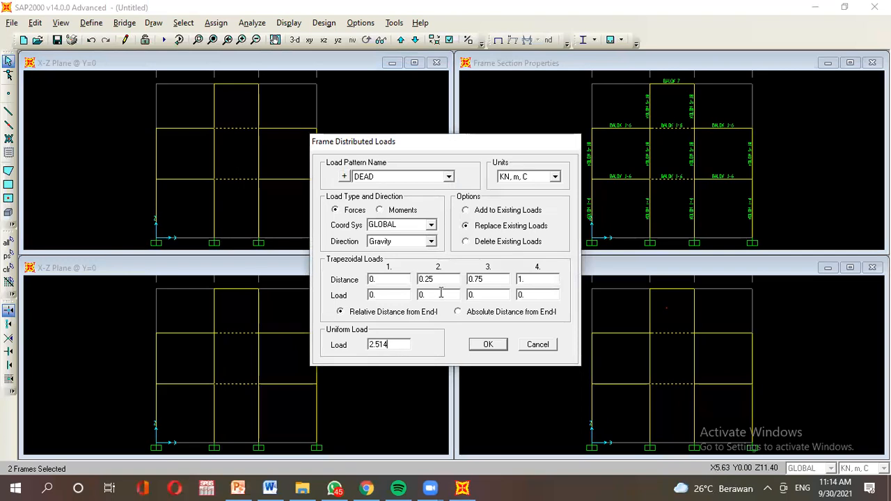
pyautogui.click(486, 351)
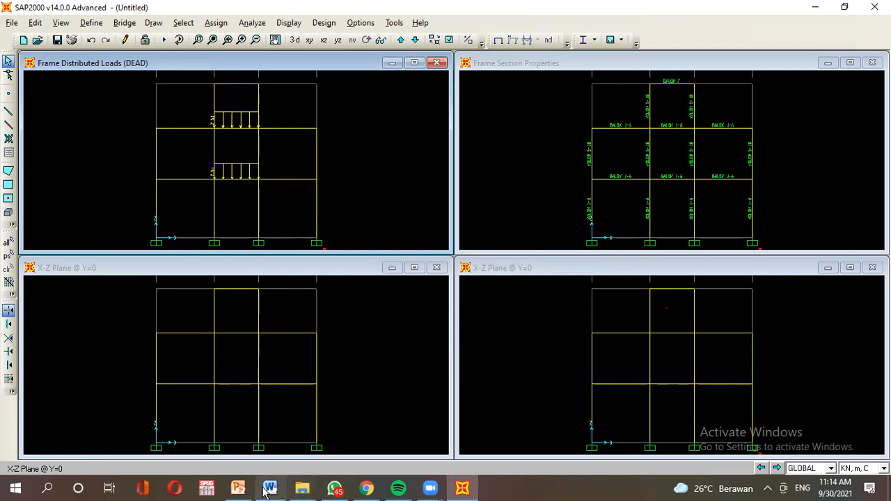
# Select the top middle-bay beam and assign a 1.514 kN/m DEAD uniform distributed load.
pyautogui.click(238, 488)
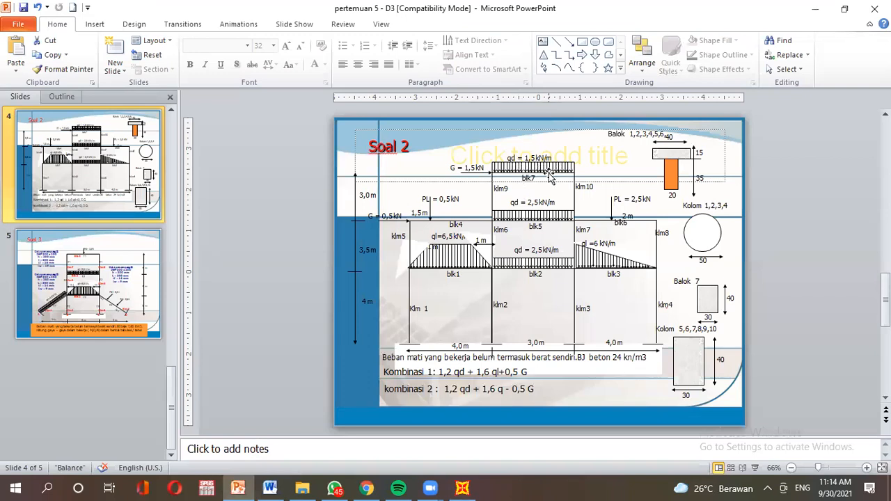
pyautogui.click(462, 488)
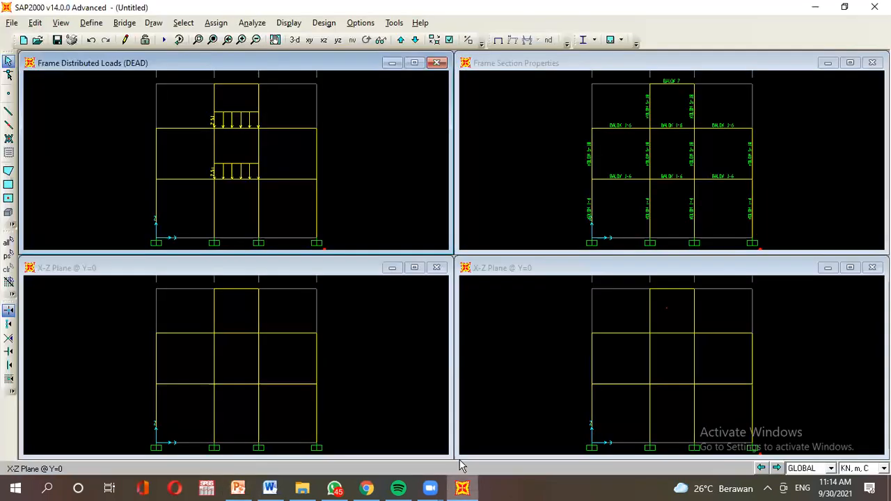
pyautogui.click(235, 85)
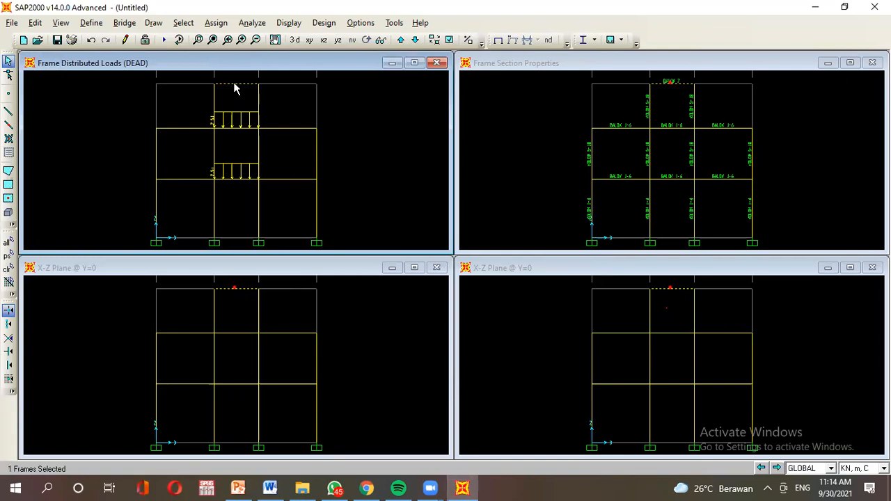
pyautogui.click(216, 23)
pyautogui.moveTo(232, 174)
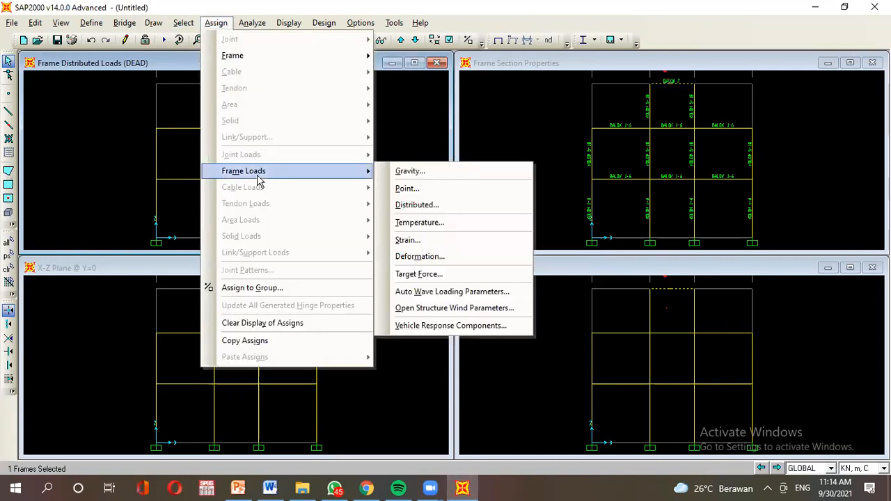
pyautogui.click(418, 205)
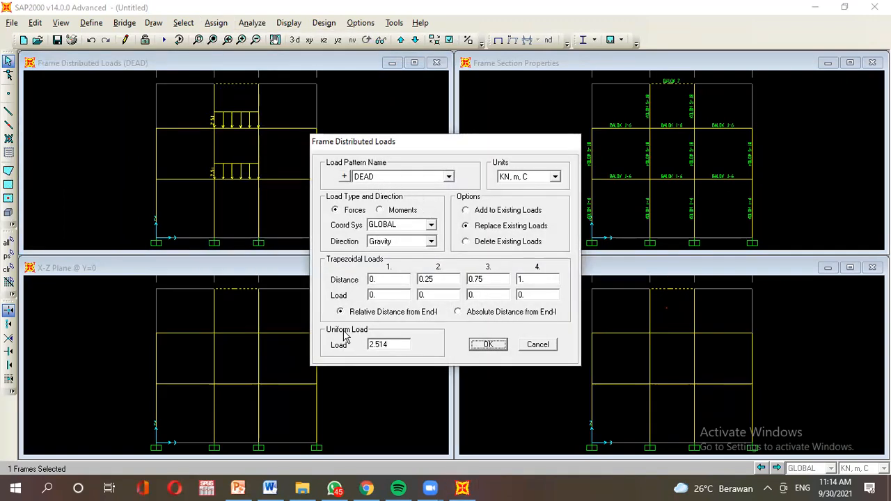
pyautogui.click(238, 488)
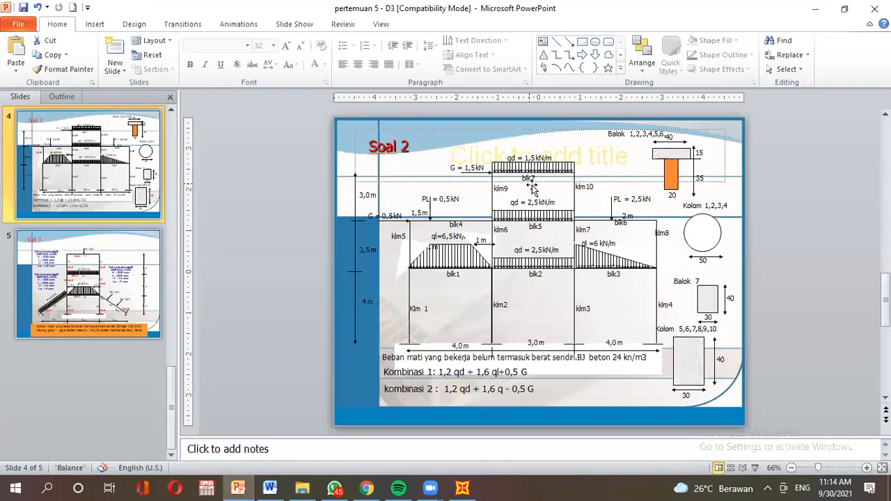
pyautogui.click(462, 488)
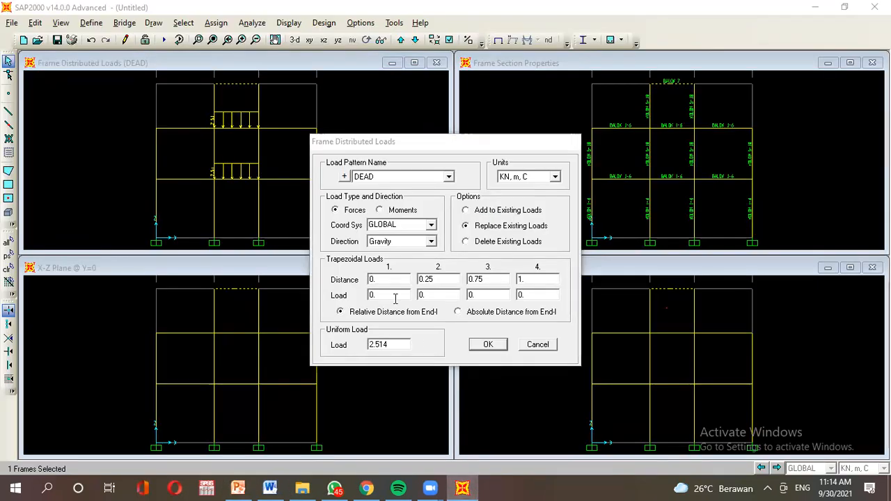
pyautogui.doubleClick(403, 345)
pyautogui.write('1')
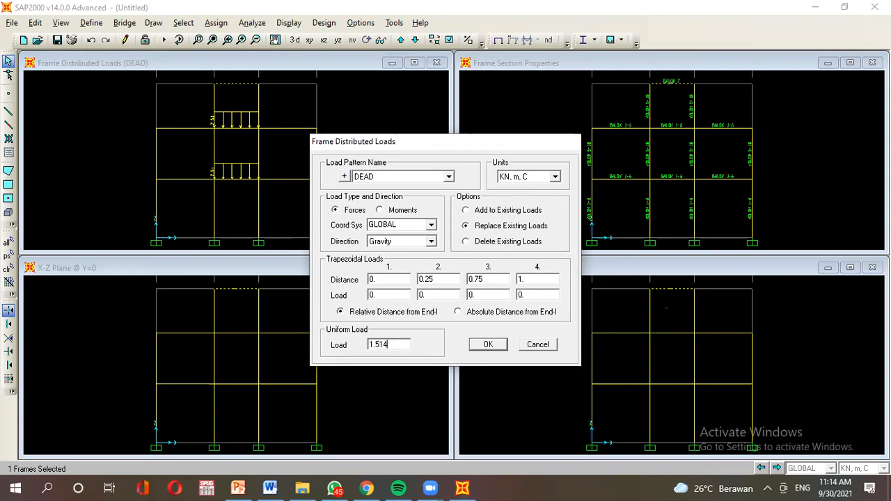
pyautogui.click(488, 344)
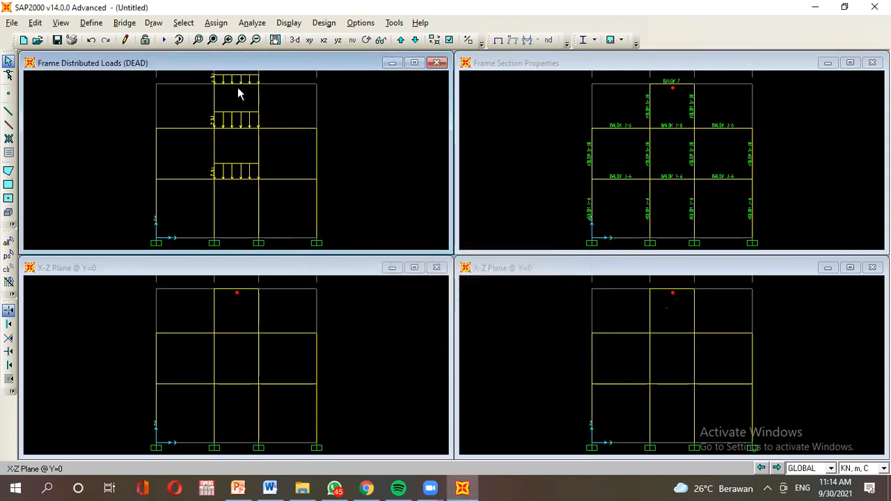
# Zoom and pan to show grid labels A–D, toggling the load view between 3-D and elevation.
pyautogui.scroll(4, 277, 162)
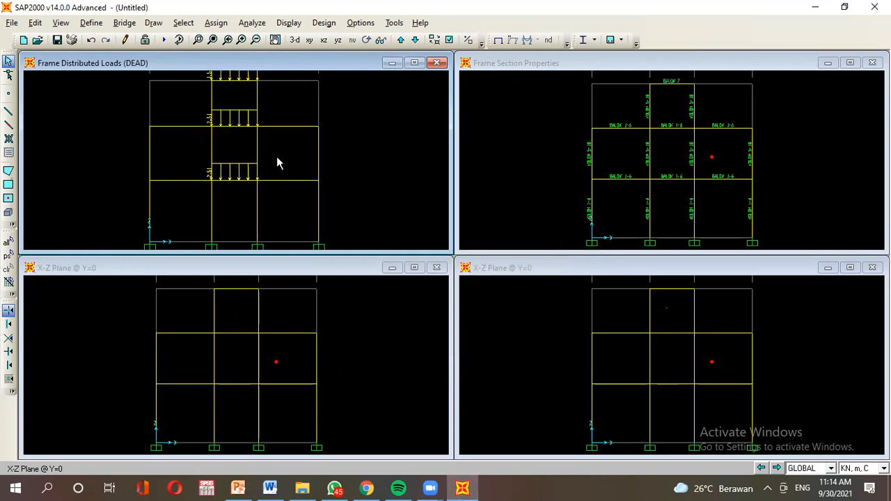
pyautogui.scroll(4, 228, 153)
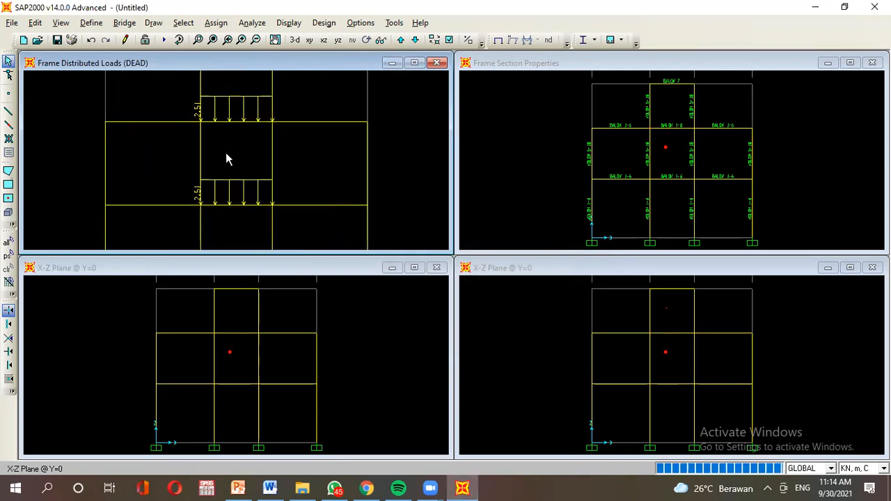
pyautogui.scroll(4, 230, 153)
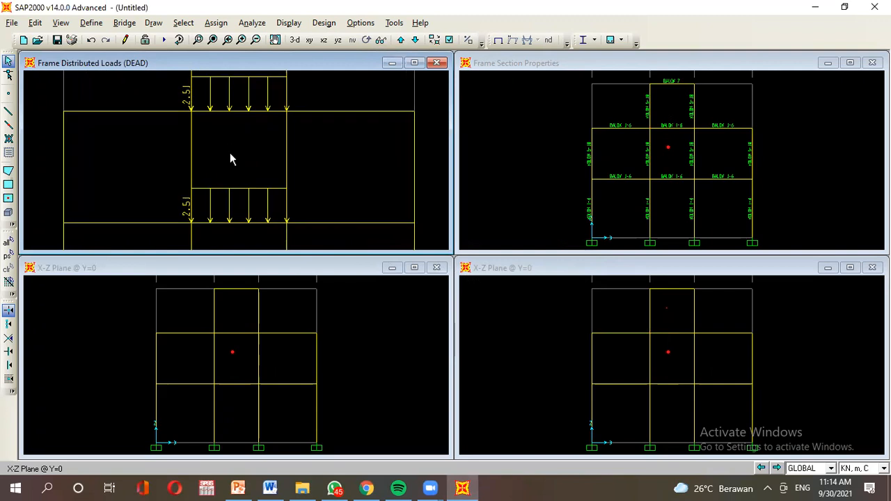
pyautogui.moveTo(239, 132); pyautogui.dragTo(237, 193, button='middle')
pyautogui.click(378, 43)
pyautogui.click(379, 44)
pyautogui.click(379, 43)
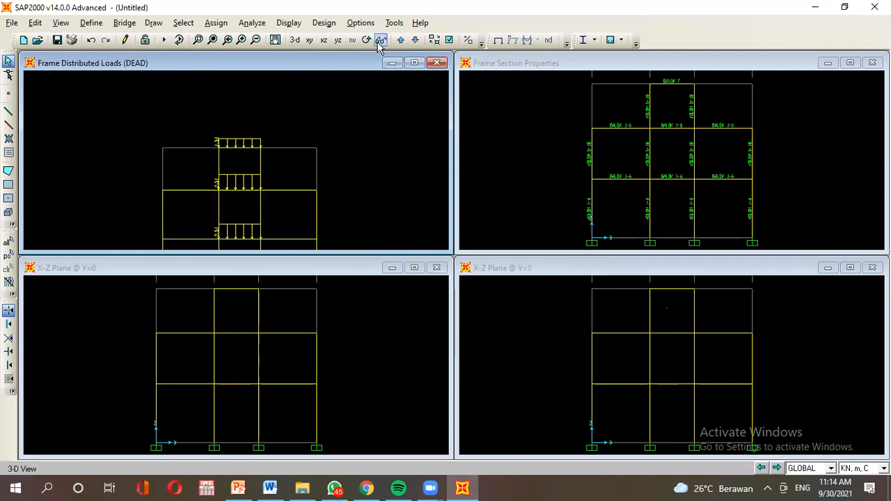
pyautogui.click(380, 42)
# Re-centre the DEAD-loaded frame with supports visible, then return to the problem slide.
pyautogui.scroll(5, 226, 139)
pyautogui.scroll(3, 213, 134)
pyautogui.scroll(-3, 214, 135)
pyautogui.scroll(-5, 240, 148)
pyautogui.scroll(-4, 203, 158)
pyautogui.moveTo(255, 189); pyautogui.dragTo(307, 159, button='middle')
pyautogui.scroll(-1, 265, 146)
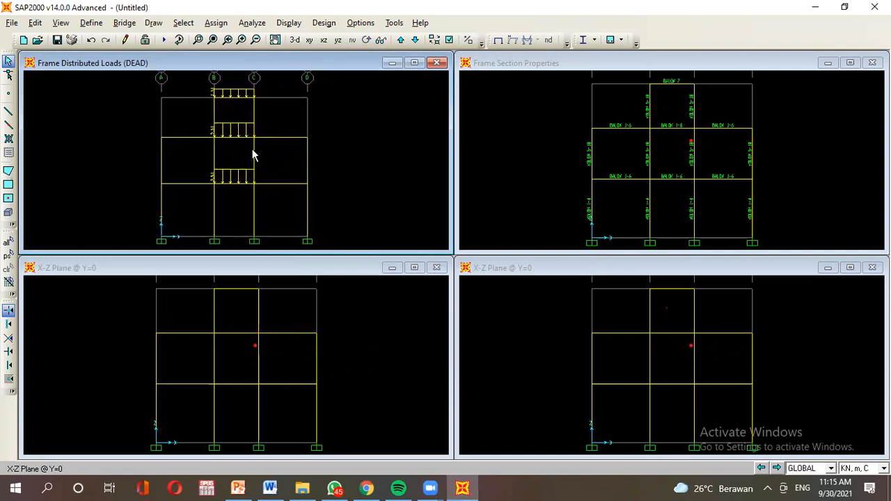
pyautogui.click(380, 40)
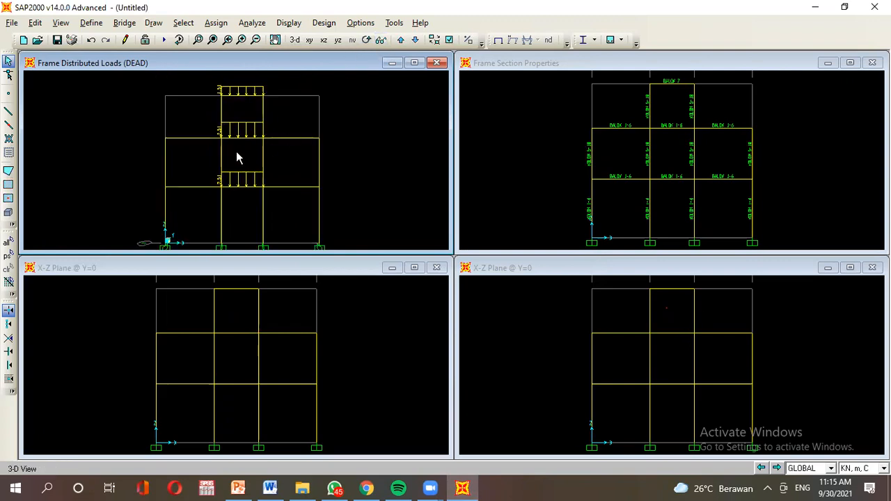
pyautogui.click(381, 39)
pyautogui.scroll(1, 240, 170)
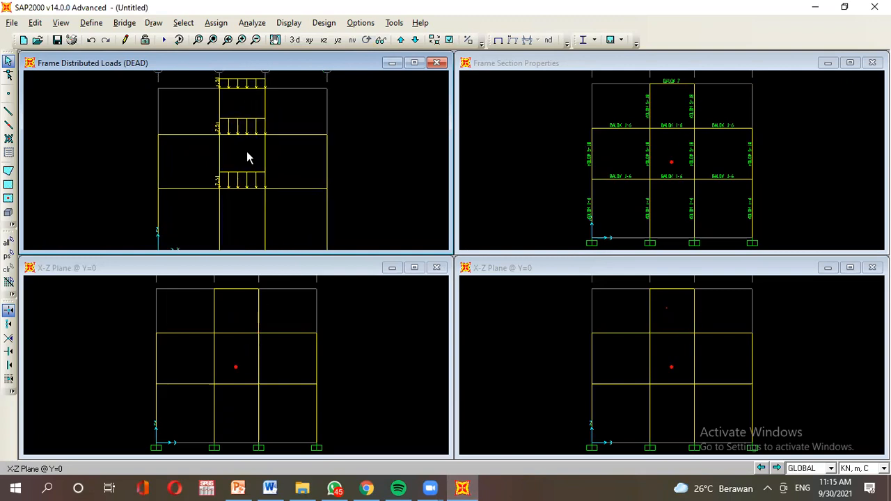
pyautogui.moveTo(270, 144)
pyautogui.mouseDown(button='middle')
pyautogui.moveTo(268, 160)
pyautogui.moveTo(277, 145)
pyautogui.mouseUp(button='middle')
pyautogui.scroll(-1, 267, 158)
pyautogui.click(237, 489)
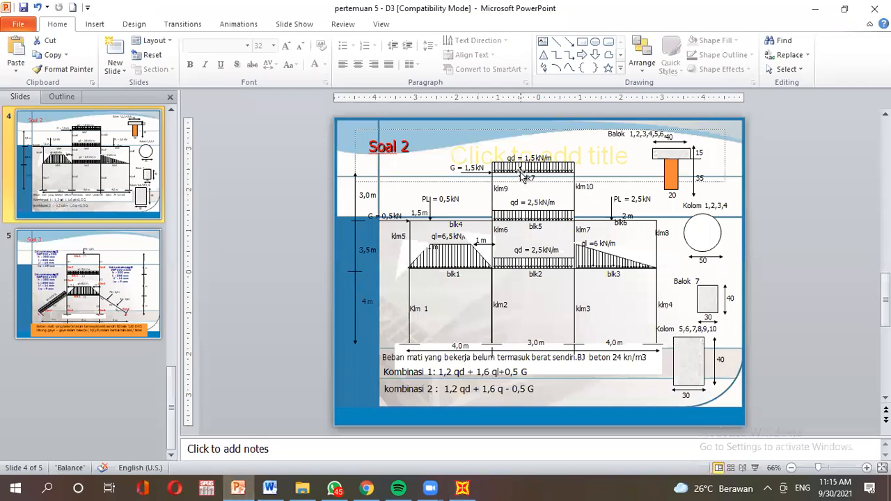
pyautogui.click(466, 36)
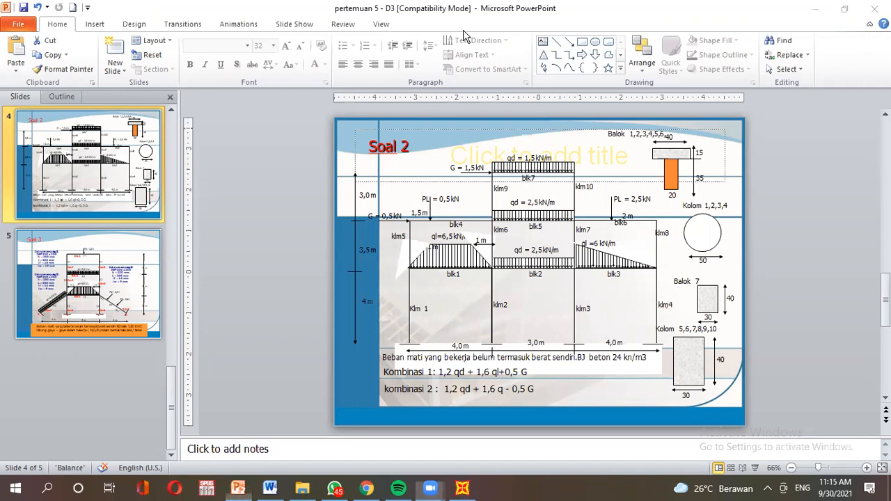
pyautogui.moveTo(557, 150)
pyautogui.mouseDown()
pyautogui.moveTo(515, 189)
pyautogui.moveTo(572, 221)
pyautogui.moveTo(510, 186)
pyautogui.mouseUp()
pyautogui.moveTo(565, 235)
pyautogui.mouseDown()
pyautogui.moveTo(568, 282)
pyautogui.moveTo(516, 261)
pyautogui.moveTo(522, 237)
pyautogui.mouseUp()
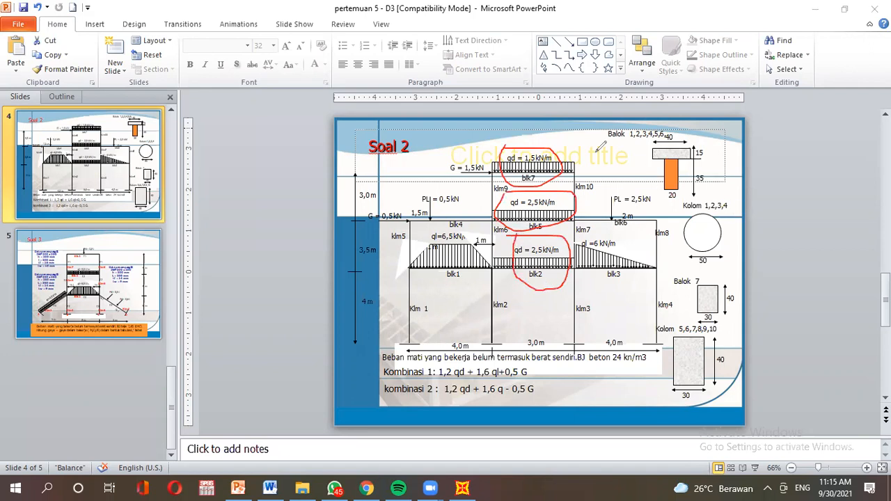
pyautogui.click(564, 111)
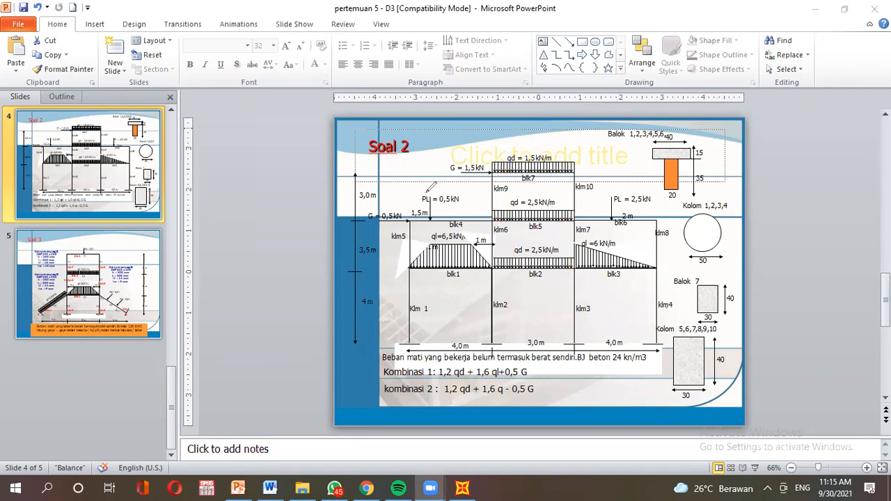
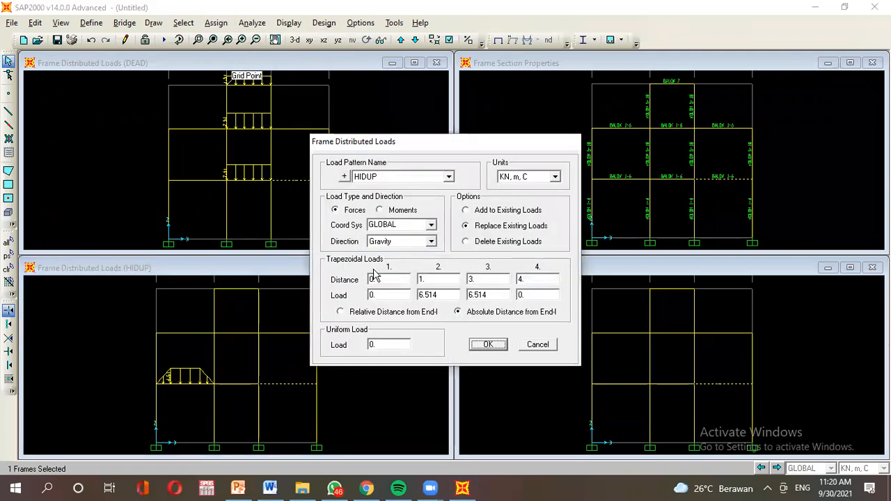
# Enter the triangular load's start values of 0 m and 6.14 kN/m, checking them against the problem slide.
pyautogui.doubleClick(401, 280)
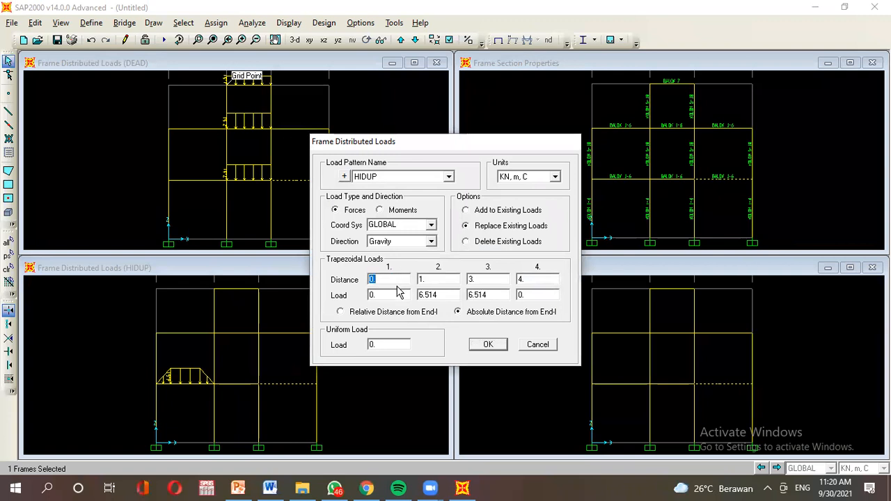
pyautogui.doubleClick(440, 280)
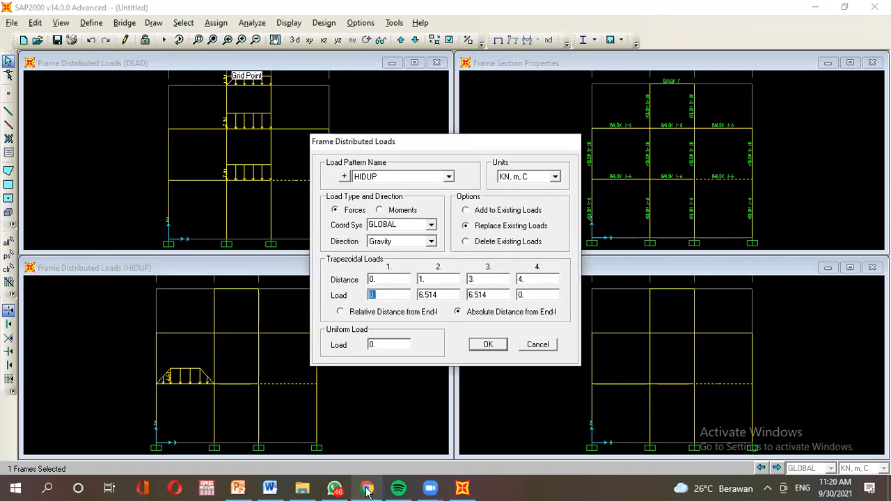
pyautogui.click(238, 489)
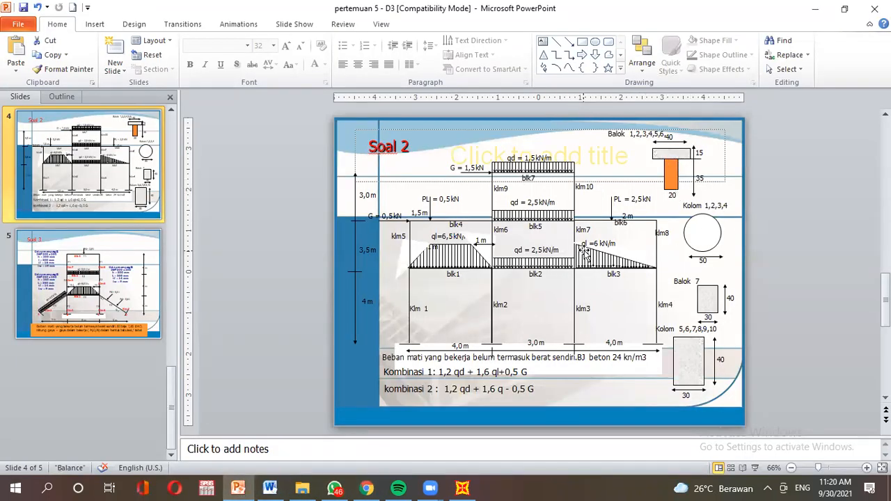
pyautogui.click(471, 485)
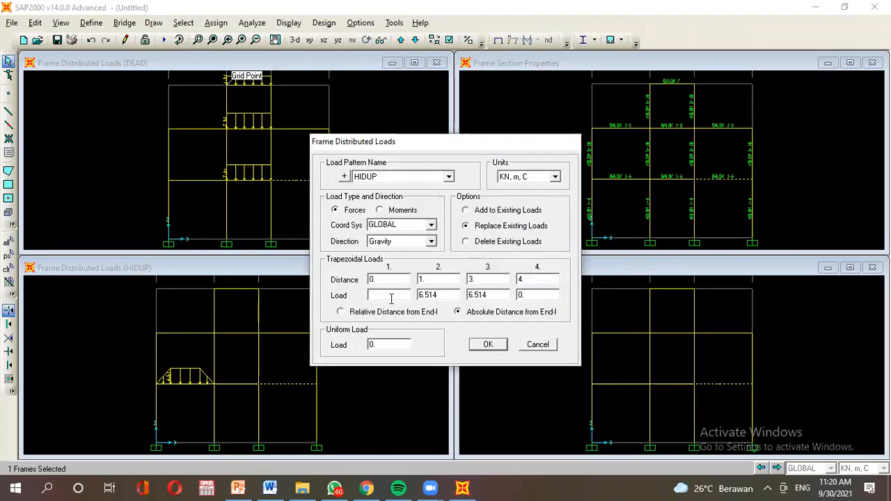
pyautogui.write('14')
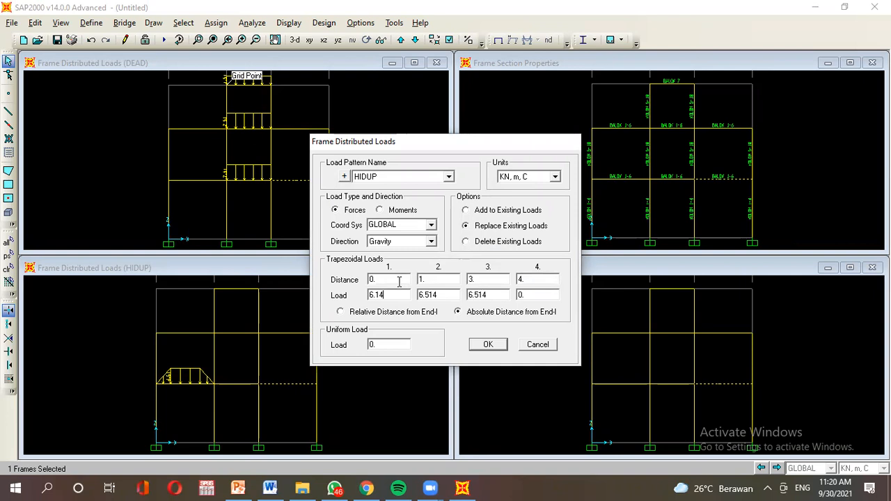
pyautogui.click(238, 489)
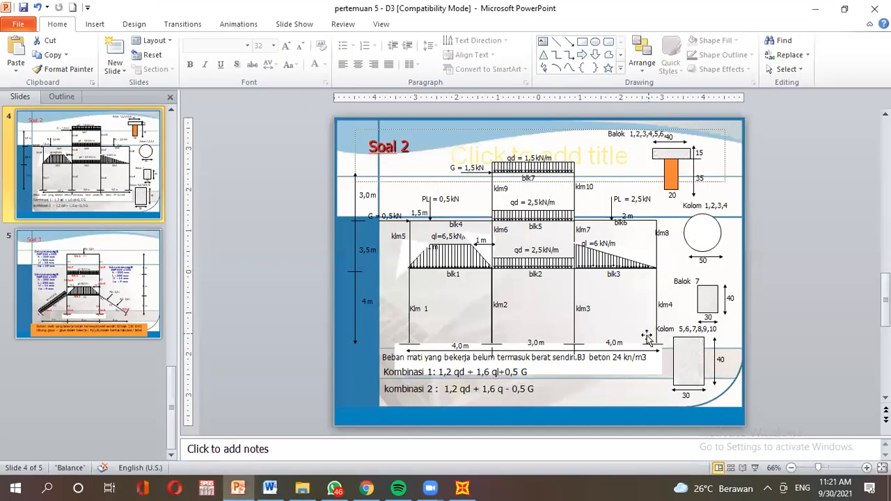
pyautogui.click(464, 490)
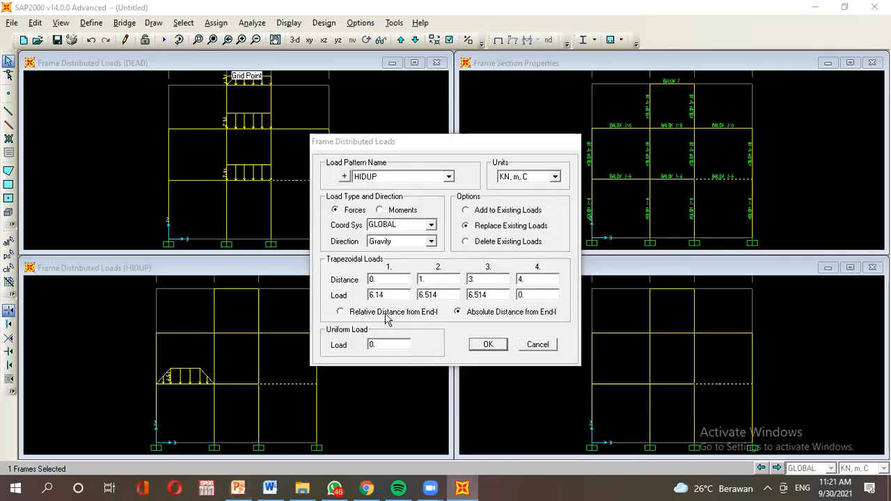
# Set the end point to 4 m with zero load, zero out the third point, and apply.
pyautogui.doubleClick(443, 279)
pyautogui.write('4')
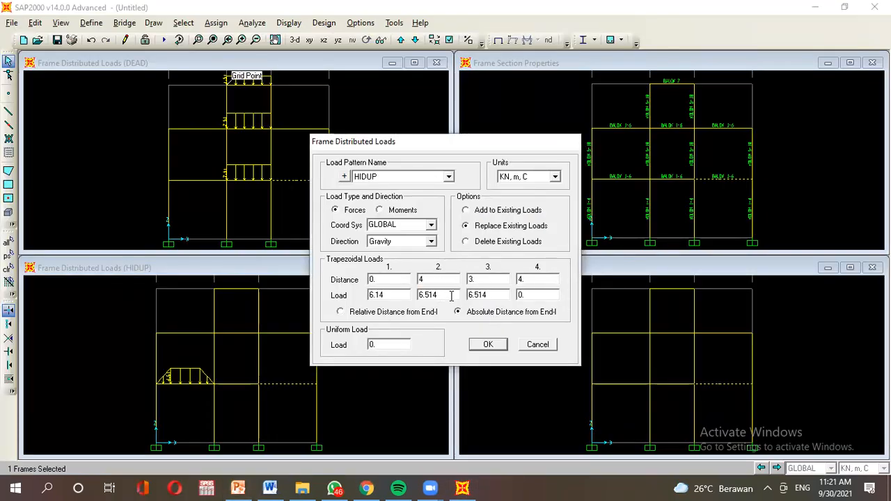
pyautogui.doubleClick(422, 295)
pyautogui.write('0')
pyautogui.doubleClick(493, 279)
pyautogui.doubleClick(493, 296)
pyautogui.write('0')
pyautogui.click(488, 344)
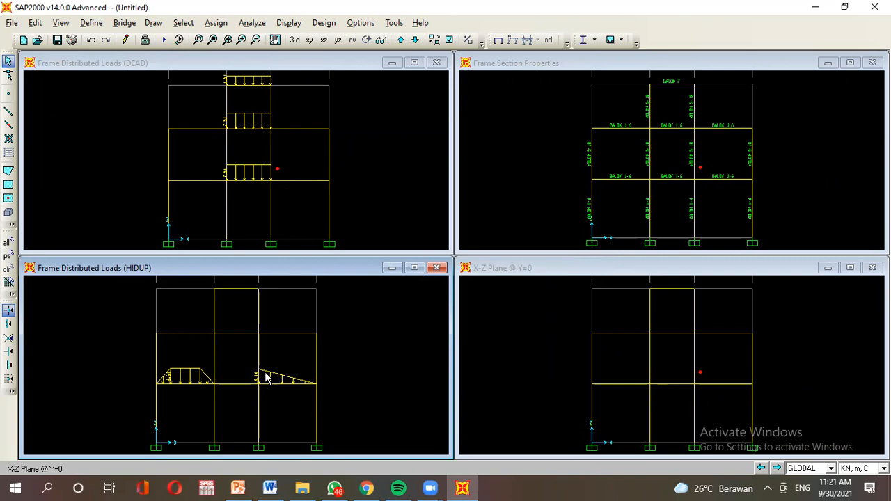
# Select the left second-floor beam and start a HIDUP point load measured in absolute distance.
pyautogui.click(238, 489)
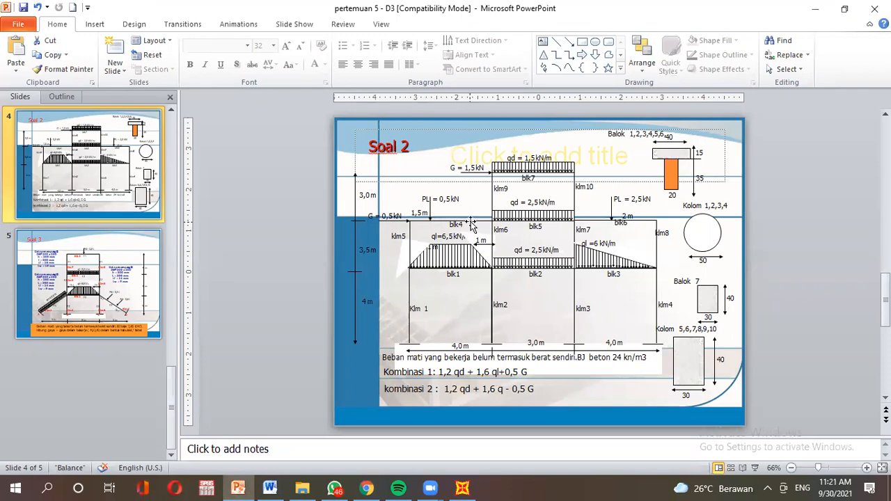
pyautogui.click(462, 489)
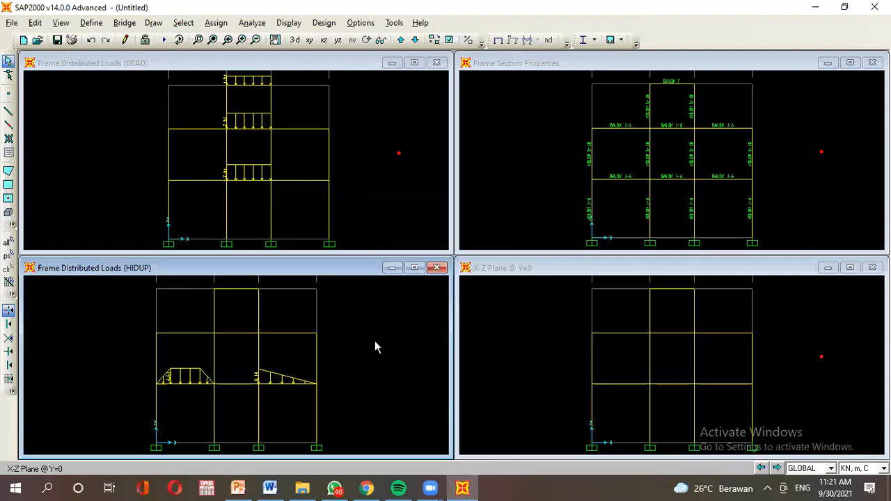
pyautogui.click(198, 334)
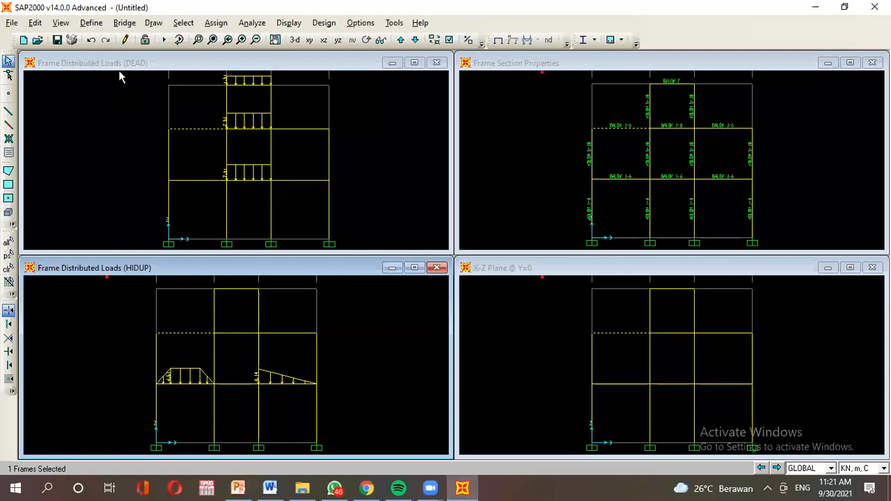
pyautogui.click(215, 22)
pyautogui.moveTo(224, 174)
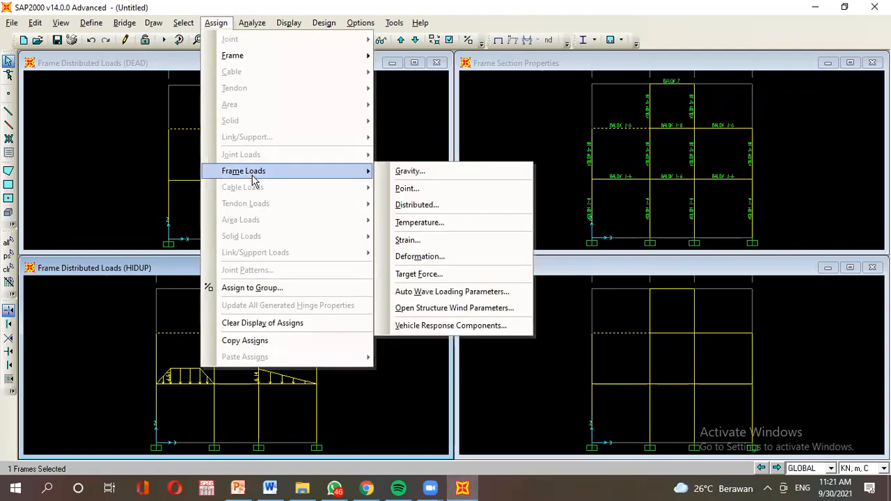
pyautogui.click(439, 196)
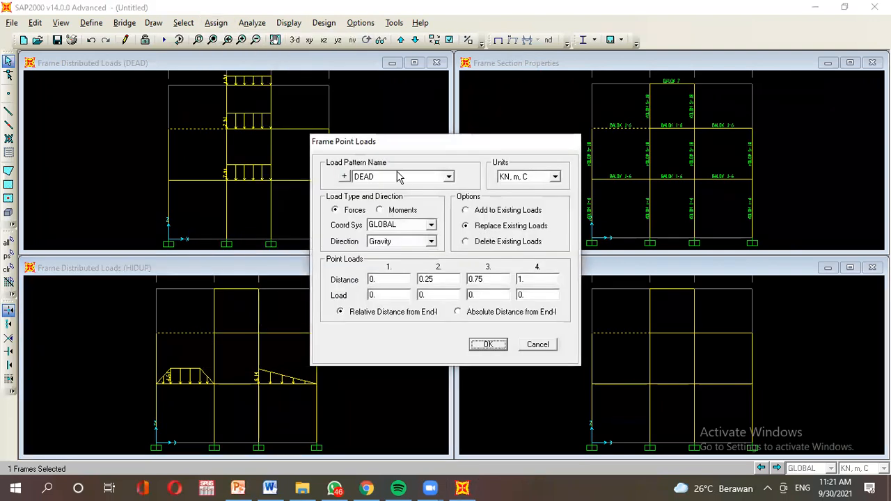
pyautogui.click(376, 180)
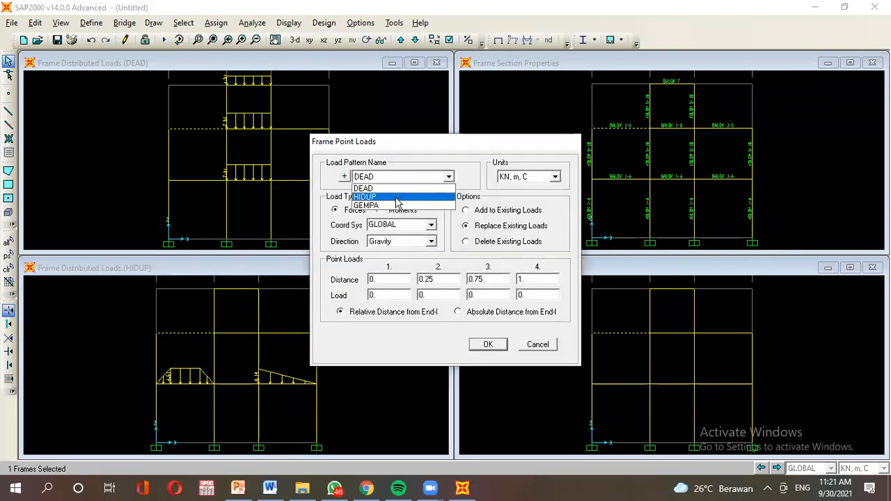
pyautogui.click(396, 200)
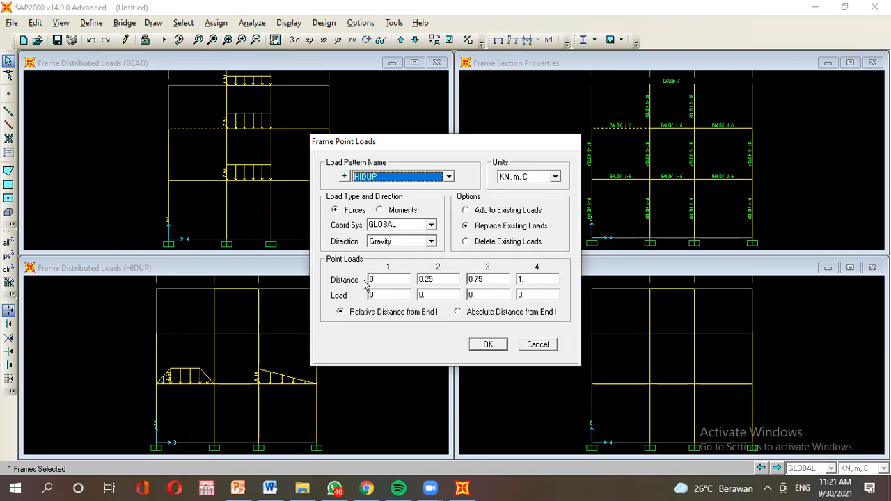
pyautogui.click(470, 313)
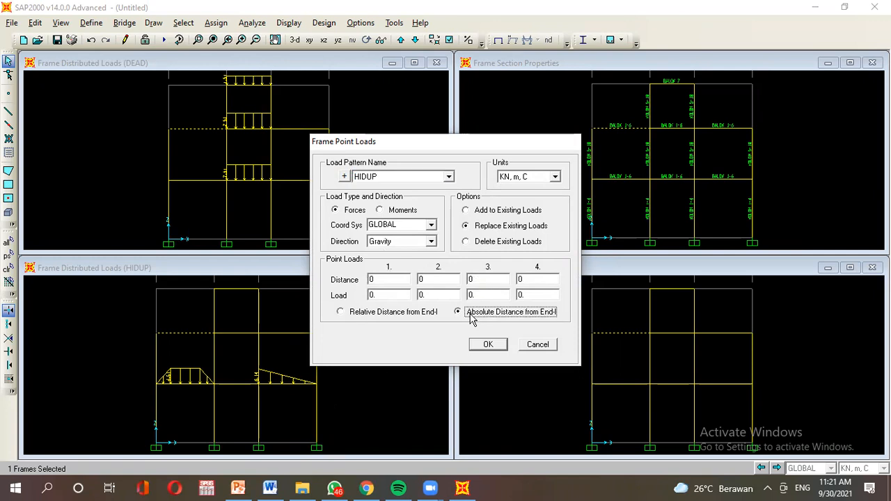
# Place the 0.514 kN point load at 1.5 m, checking the values against the slide, and apply it.
pyautogui.click(250, 490)
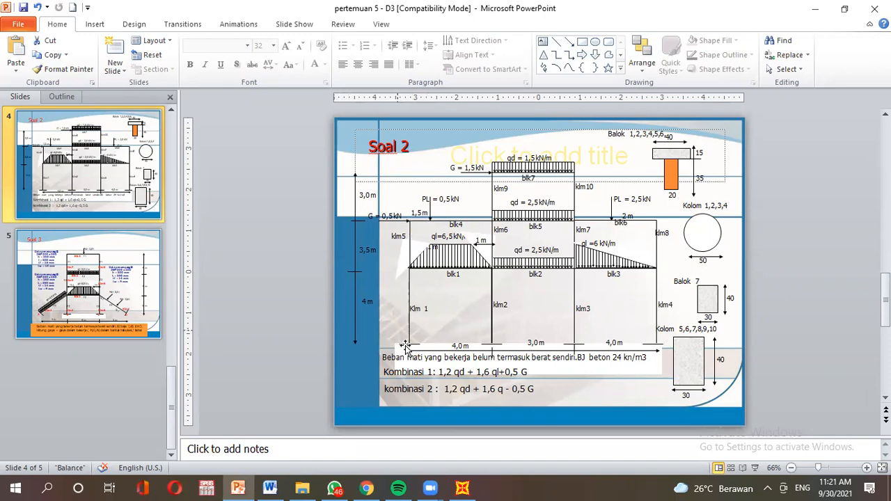
pyautogui.click(462, 488)
pyautogui.click(385, 279)
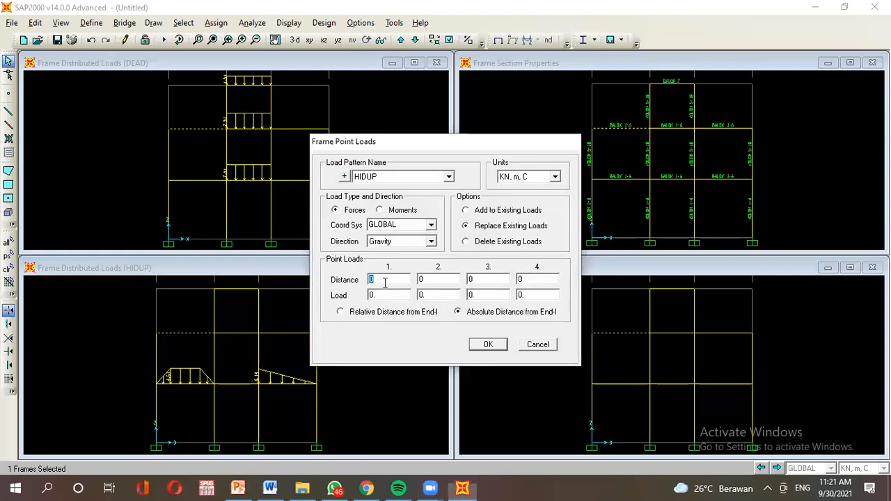
pyautogui.write('1.5')
pyautogui.click(238, 488)
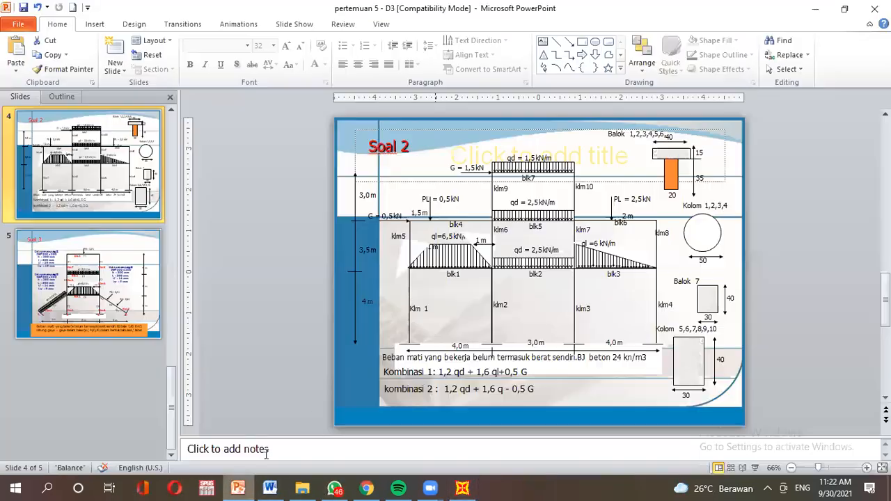
pyautogui.click(462, 488)
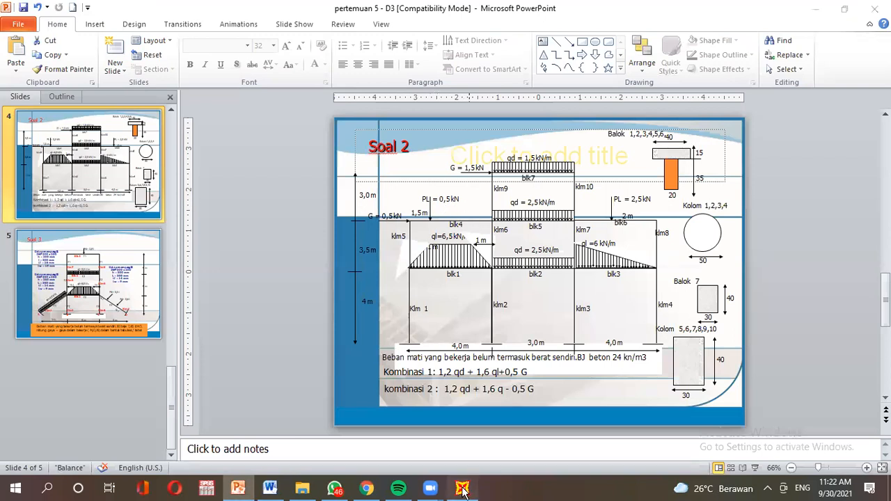
pyautogui.click(385, 295)
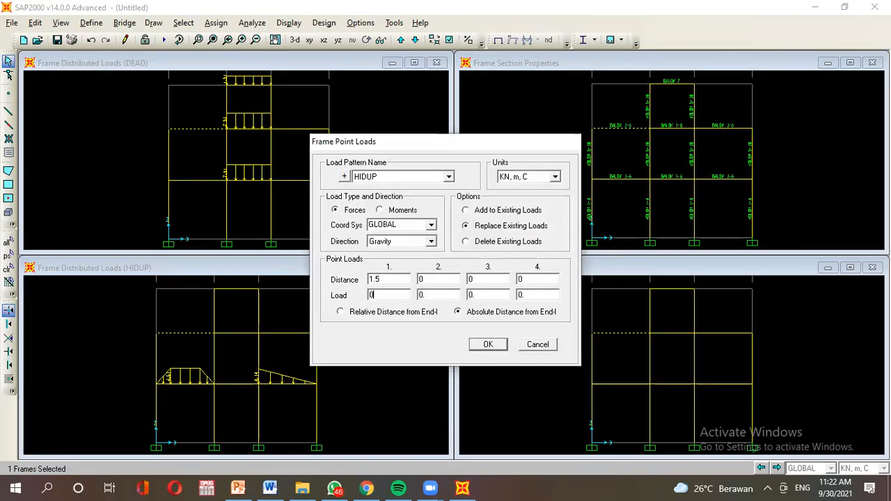
pyautogui.write('14')
pyautogui.click(479, 345)
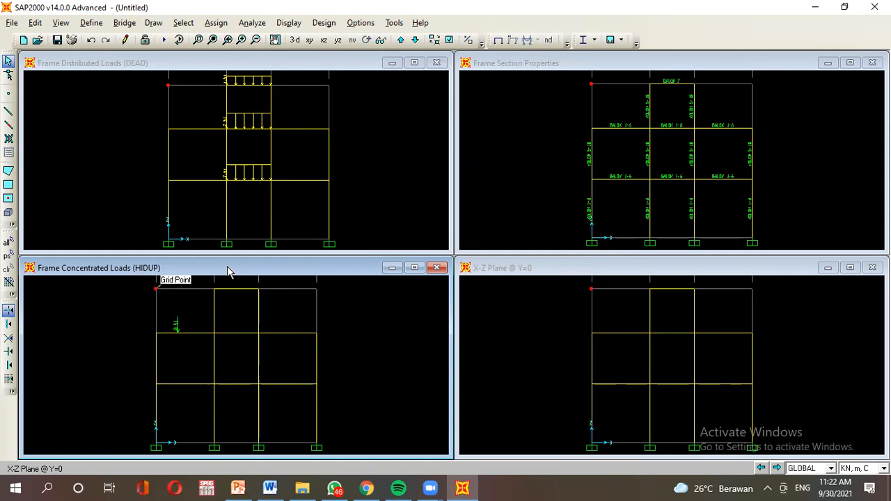
# Display the HIDUP frame load assigns, showing the trapezoidal, triangular and point loads together.
pyautogui.click(290, 23)
pyautogui.moveTo(311, 59)
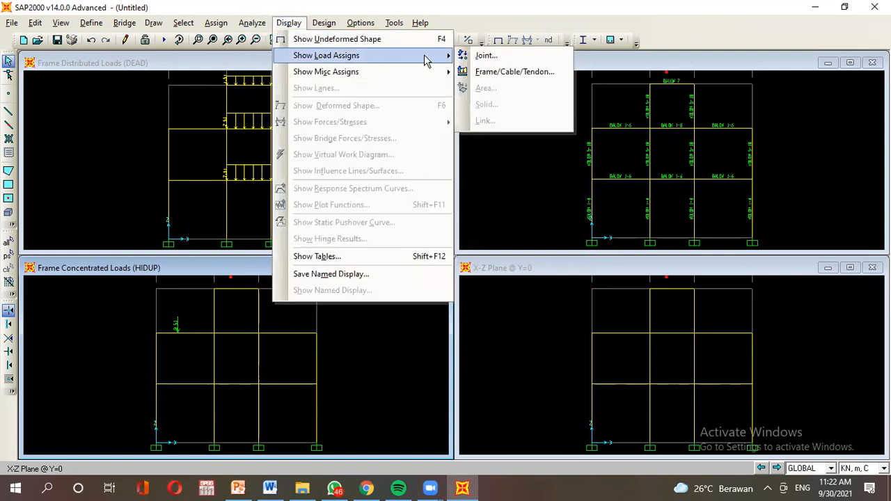
pyautogui.click(511, 80)
pyautogui.click(504, 135)
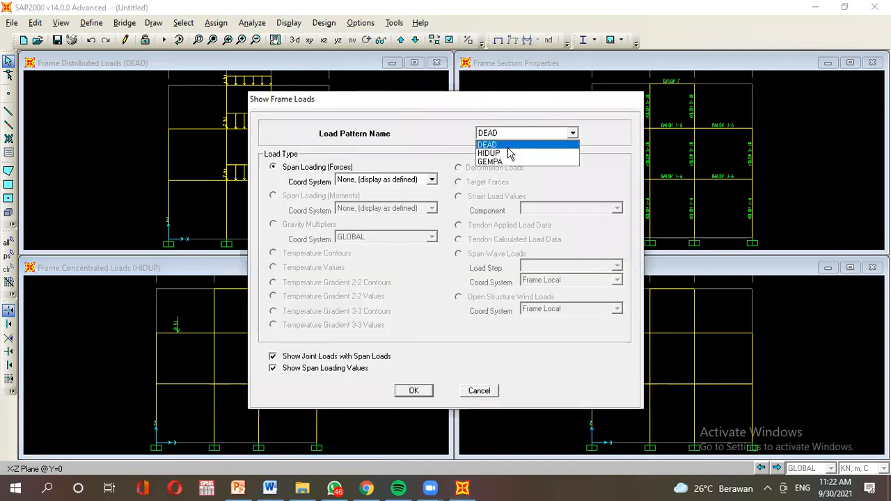
pyautogui.click(510, 154)
pyautogui.click(407, 390)
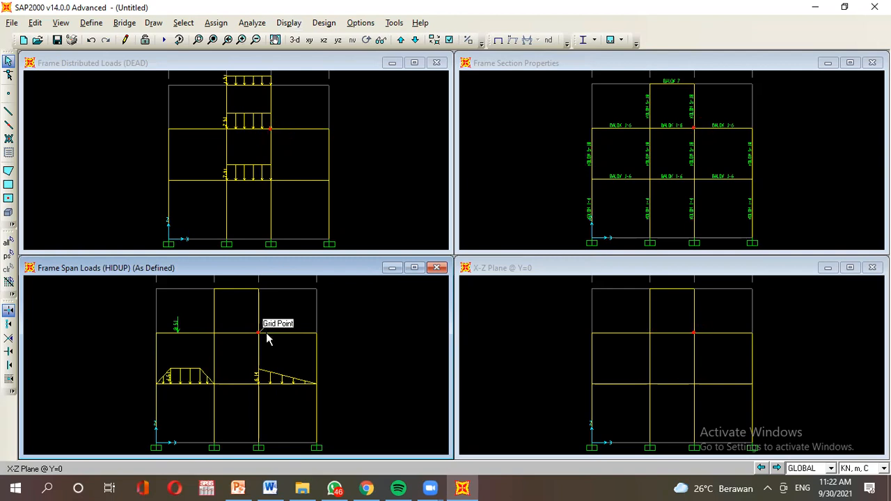
# Select the right second-floor beam and bring up its frame point load settings.
pyautogui.click(239, 488)
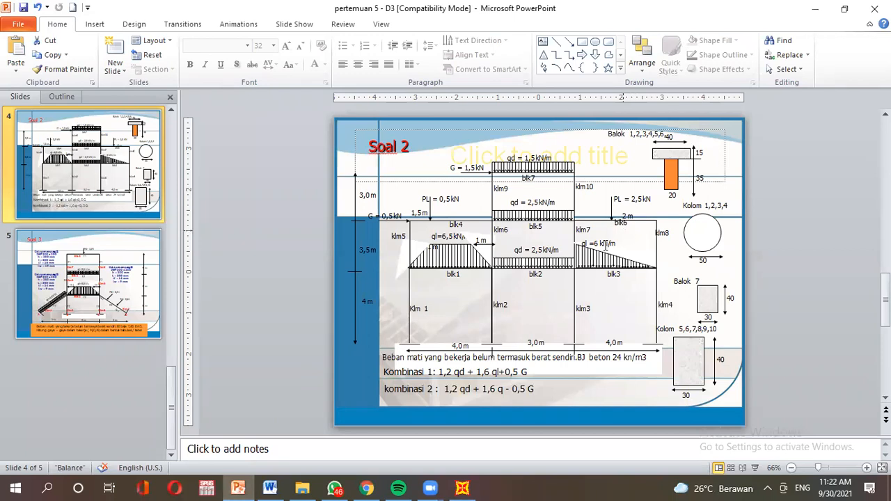
pyautogui.click(462, 488)
pyautogui.click(296, 334)
pyautogui.click(216, 23)
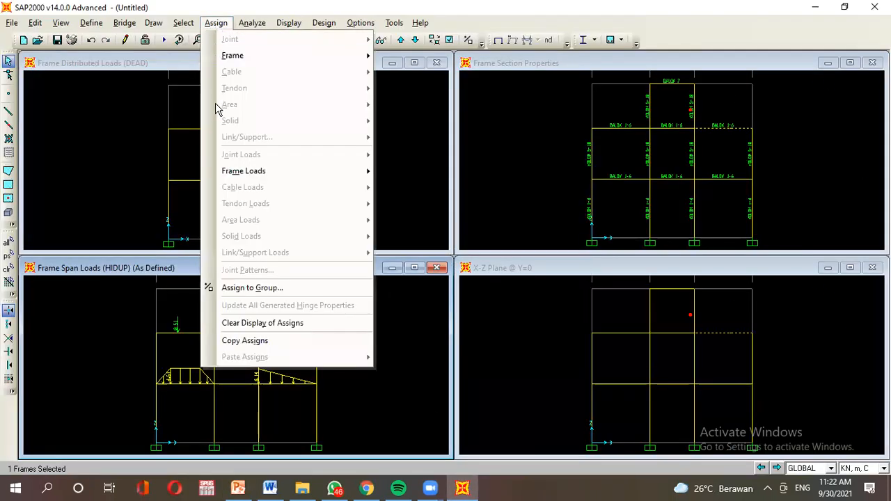
pyautogui.moveTo(230, 172)
pyautogui.click(432, 190)
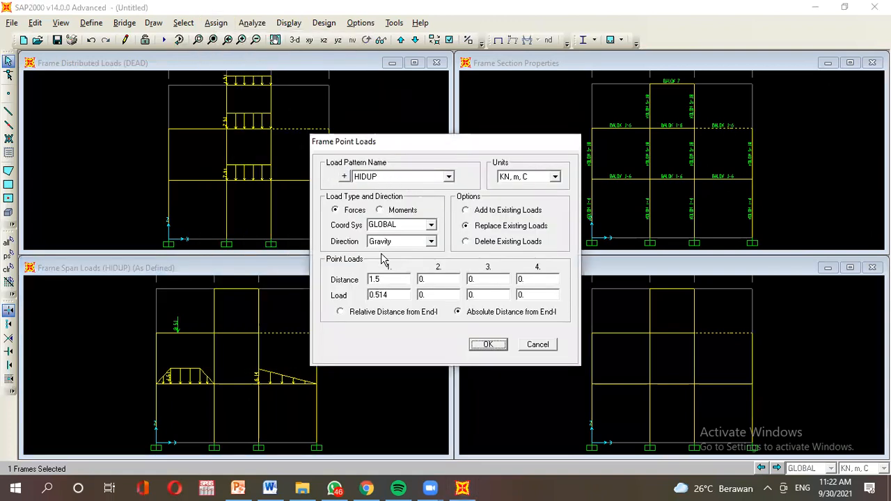
# Enter a 2.514 kN HIDUP gravity point load at 2 m, checking the slide, and apply it.
pyautogui.click(238, 488)
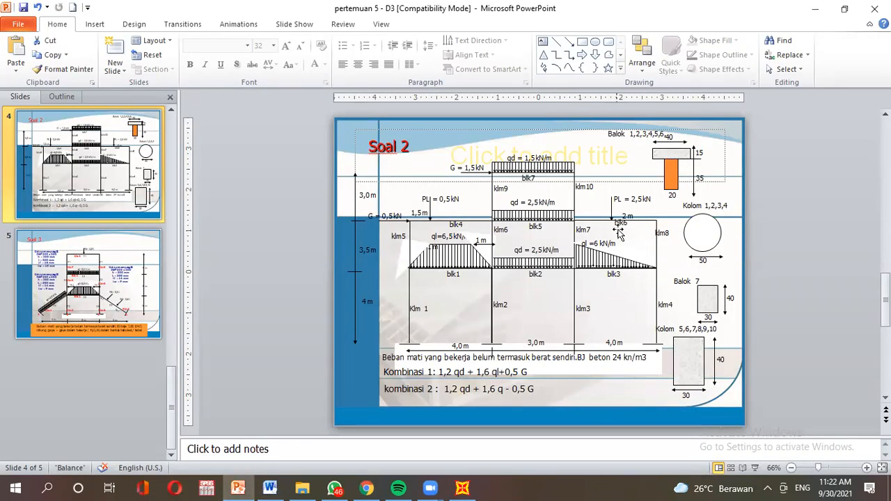
pyautogui.click(462, 487)
pyautogui.write('2')
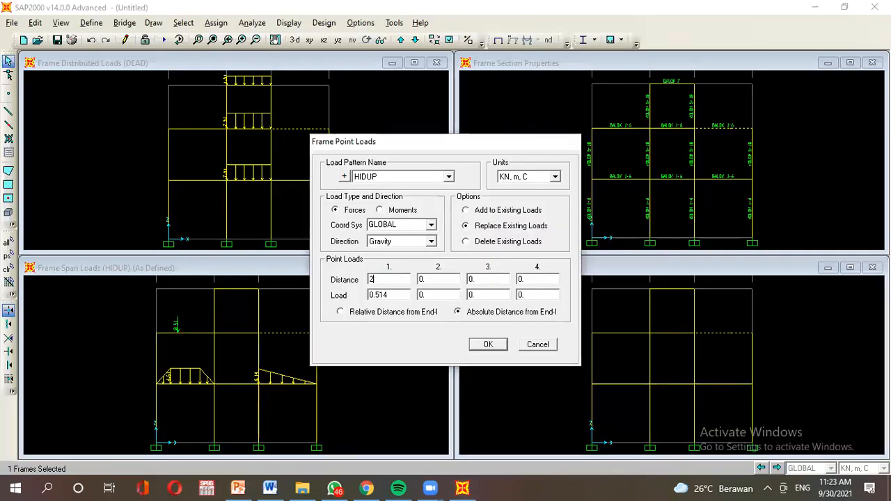
pyautogui.click(239, 488)
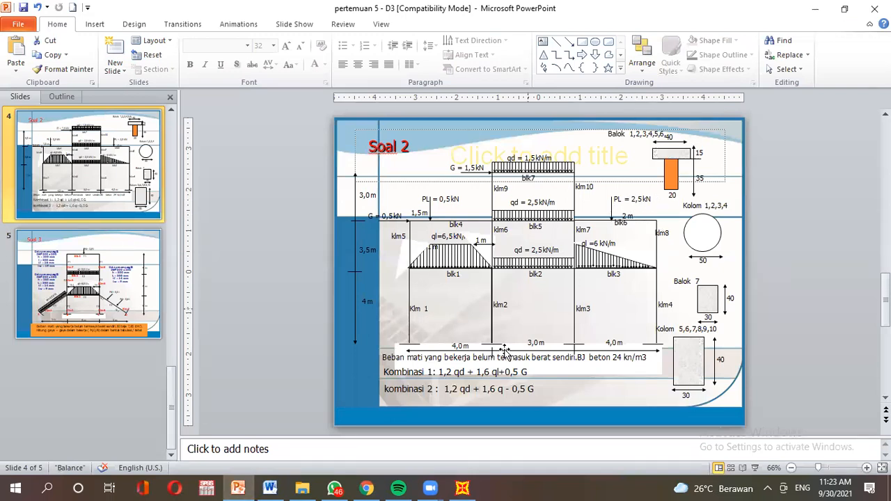
pyautogui.click(463, 488)
pyautogui.moveTo(367, 296); pyautogui.dragTo(412, 300)
pyautogui.write('2')
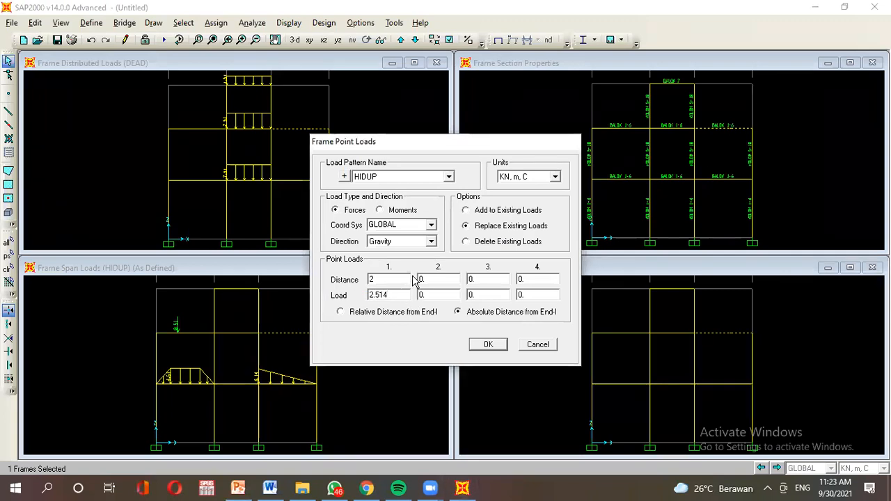
pyautogui.click(488, 344)
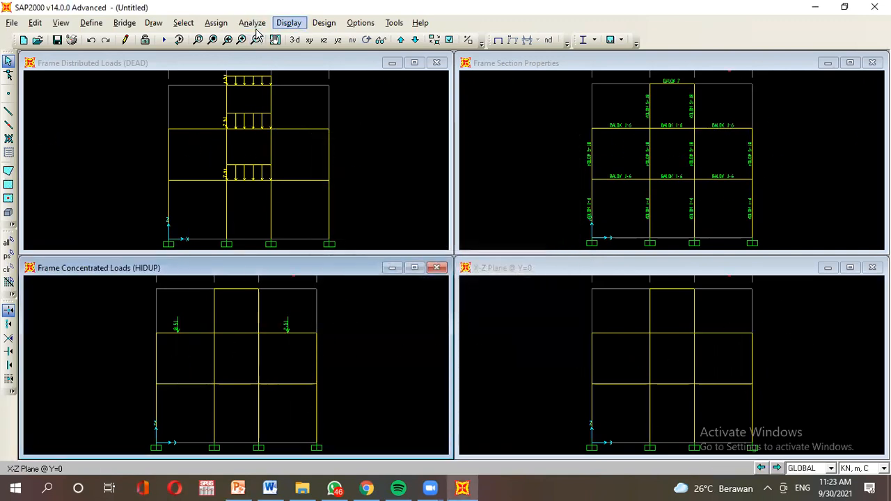
# Display the HIDUP frame loads, including both point loads, and switch to the Soal 2 slide.
pyautogui.click(288, 22)
pyautogui.moveTo(361, 61)
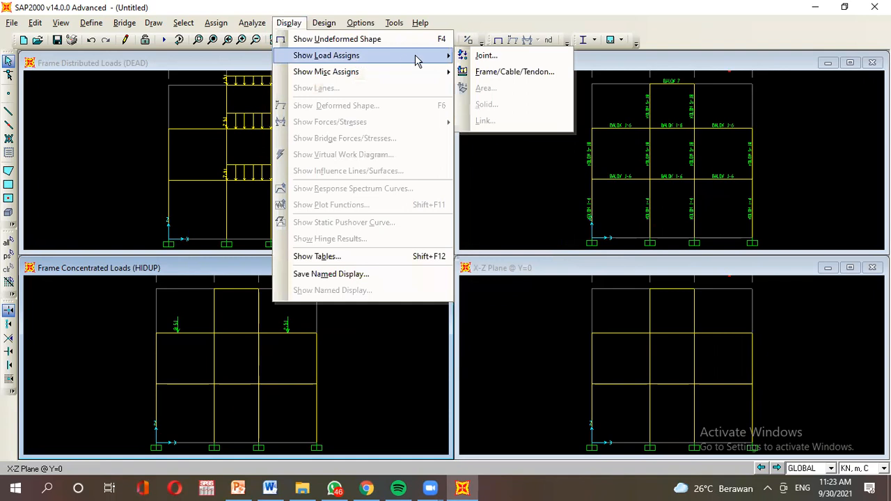
pyautogui.click(509, 72)
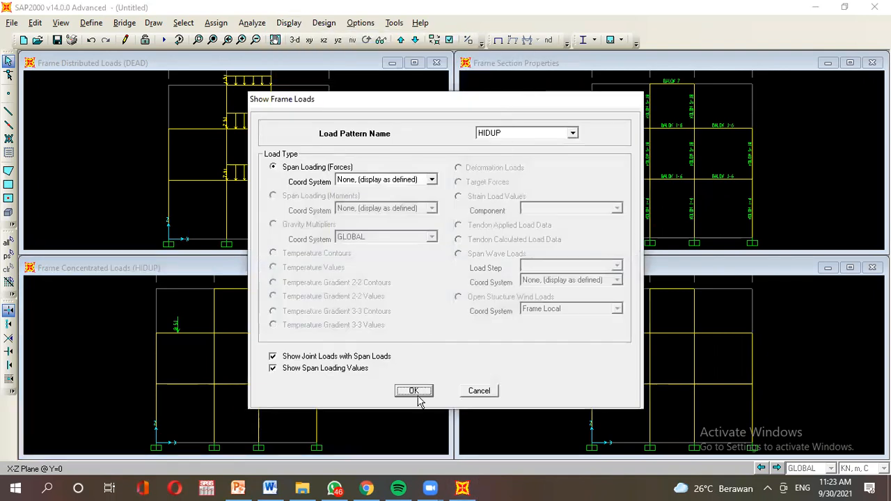
pyautogui.click(419, 393)
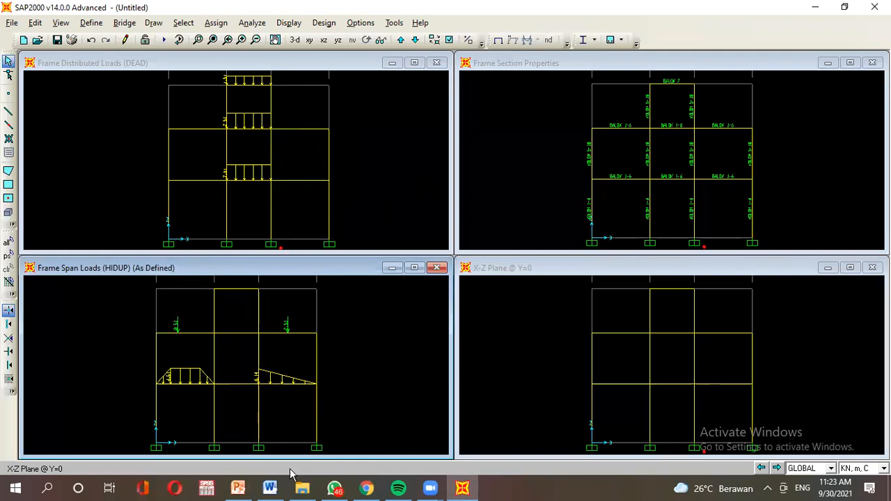
pyautogui.click(239, 489)
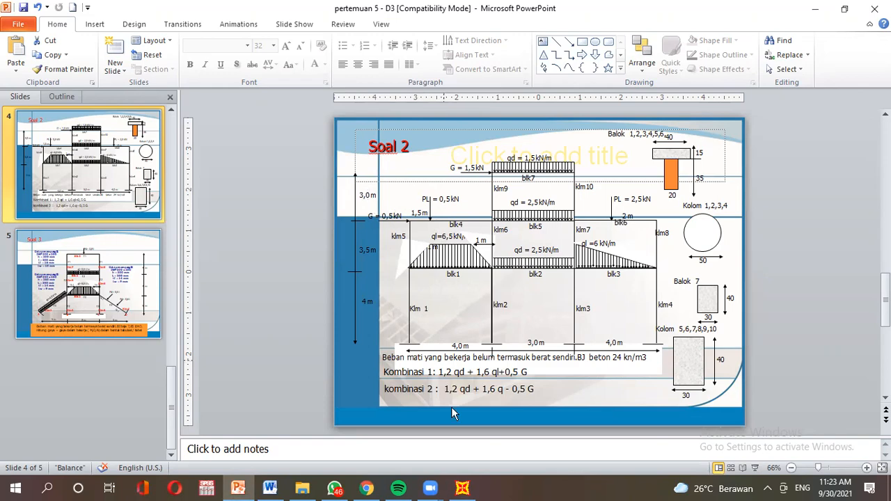
# Set up a point load on the top beam with pattern GEMPA, then cancel without applying it.
pyautogui.click(457, 492)
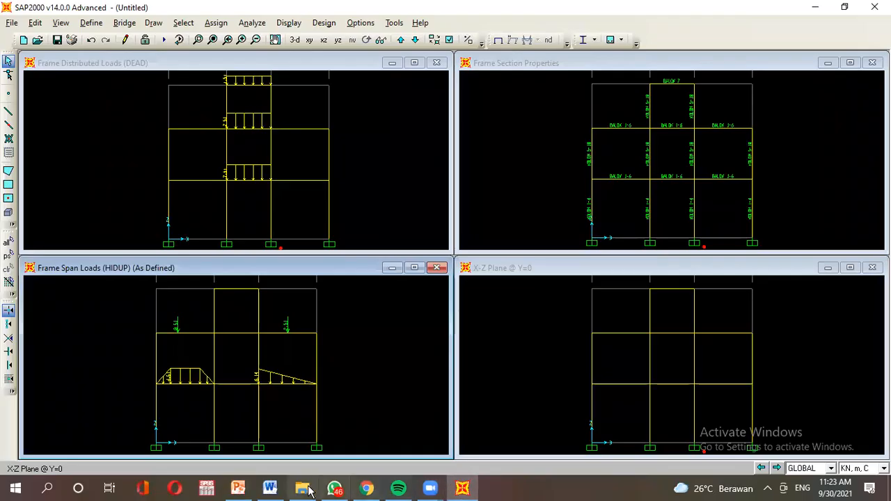
pyautogui.click(238, 488)
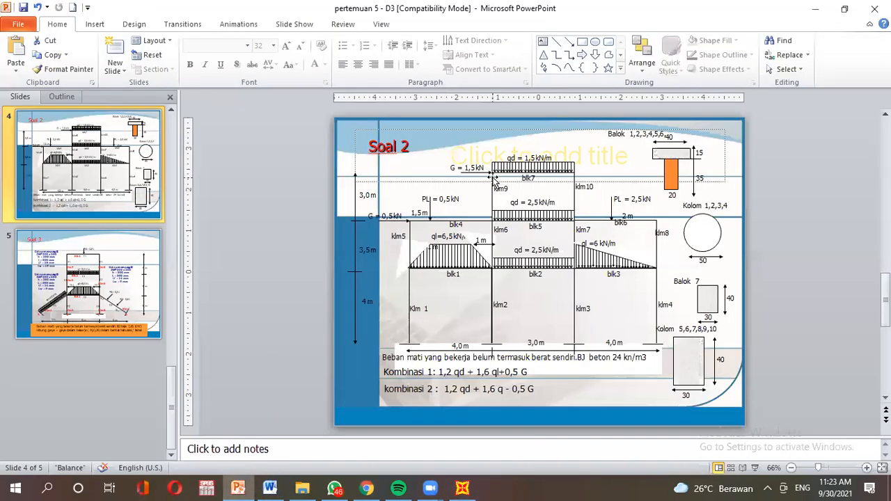
pyautogui.click(463, 488)
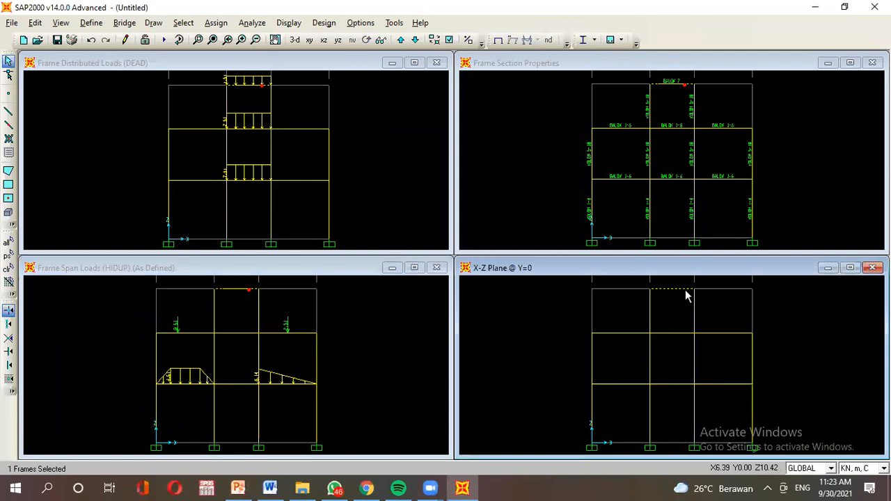
pyautogui.click(216, 22)
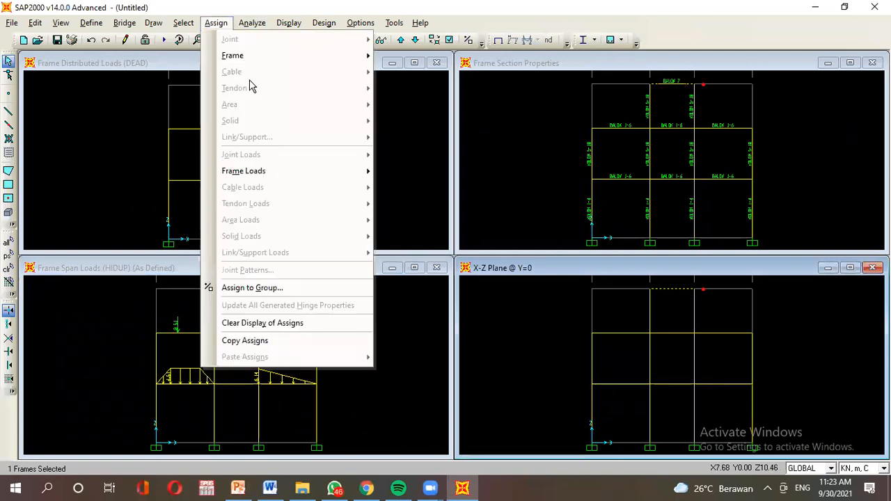
pyautogui.moveTo(264, 171)
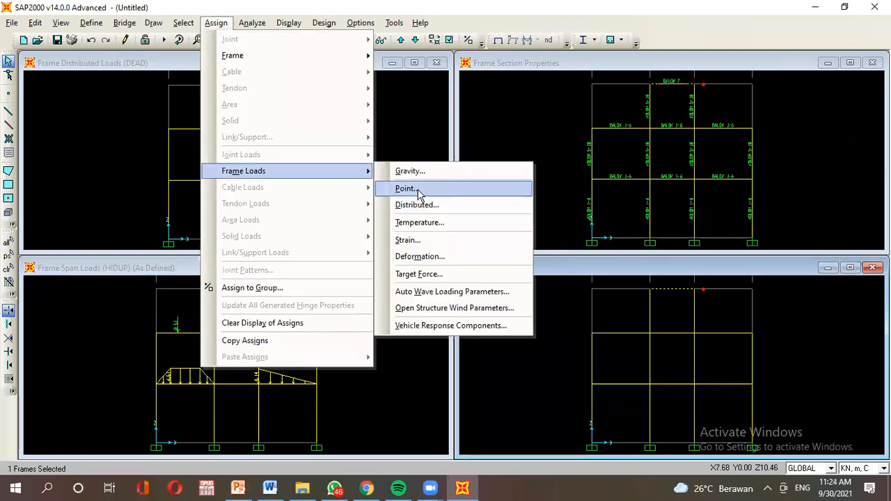
pyautogui.click(405, 189)
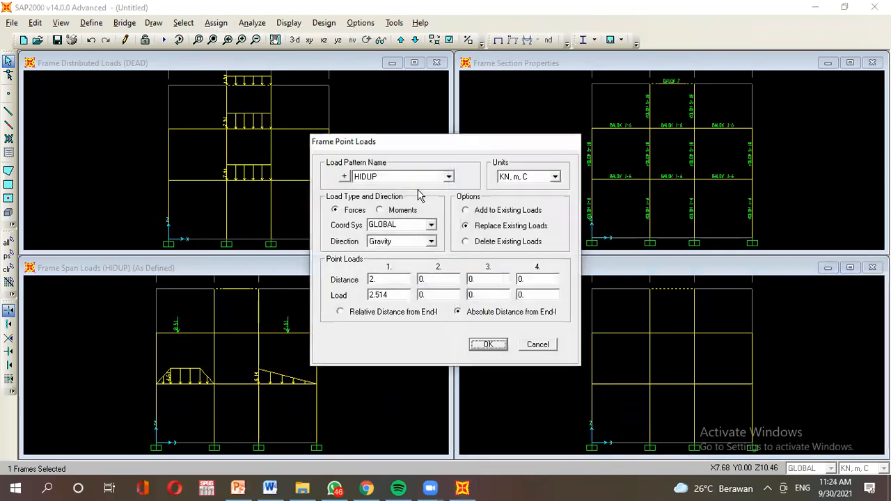
pyautogui.click(374, 177)
pyautogui.click(393, 204)
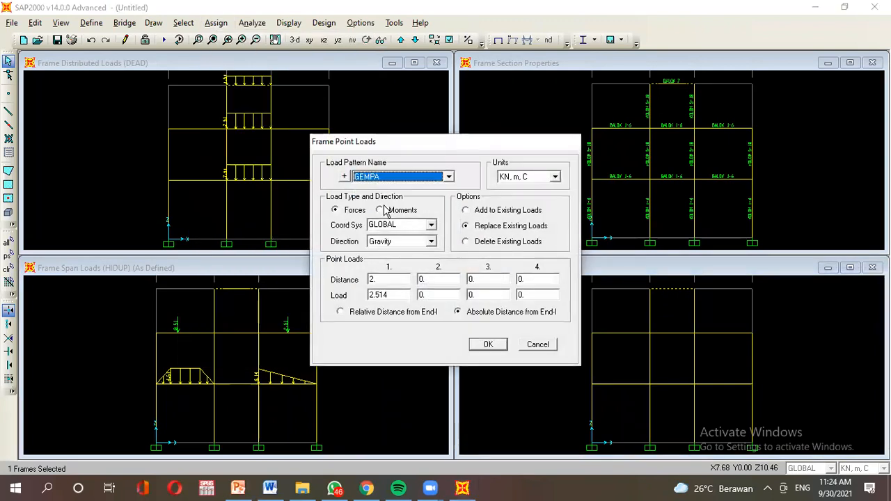
pyautogui.click(390, 242)
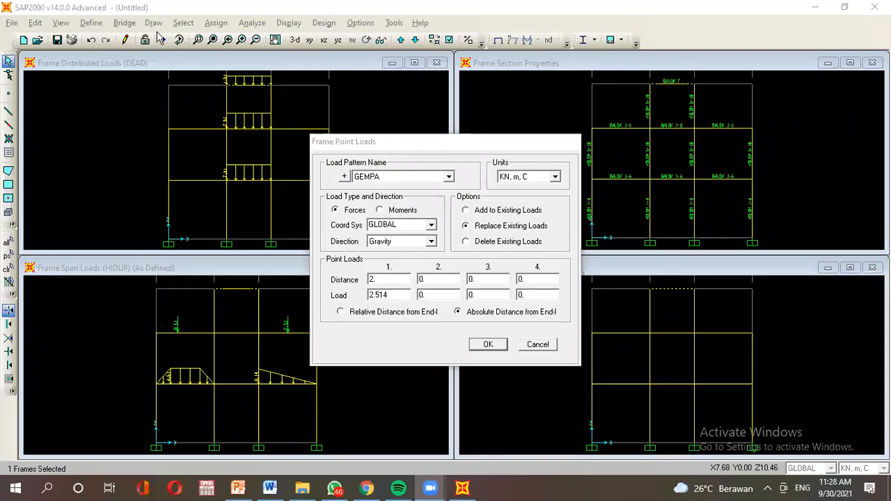
pyautogui.click(538, 345)
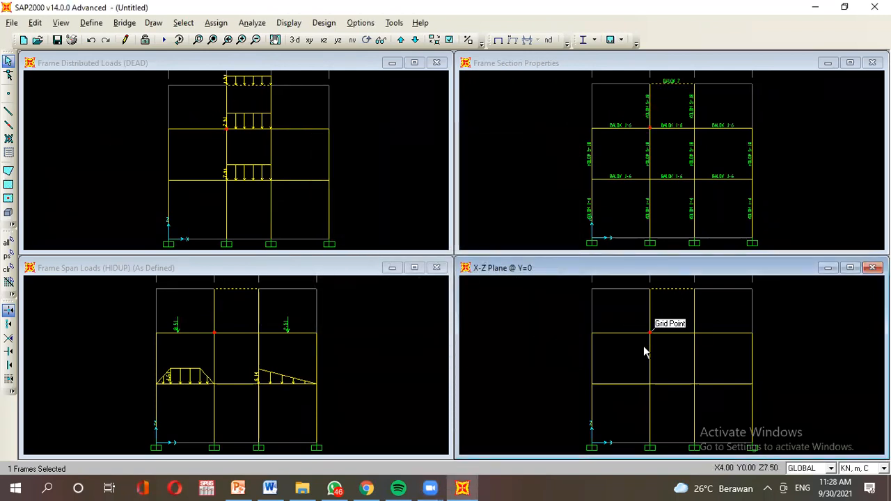
# Clear the top beam selection and select the top joint of the second column.
pyautogui.click(661, 315)
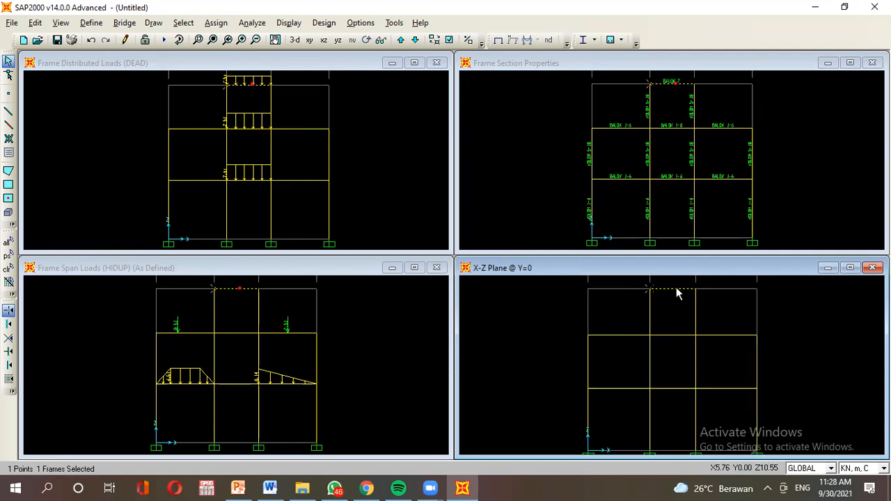
pyautogui.click(649, 291)
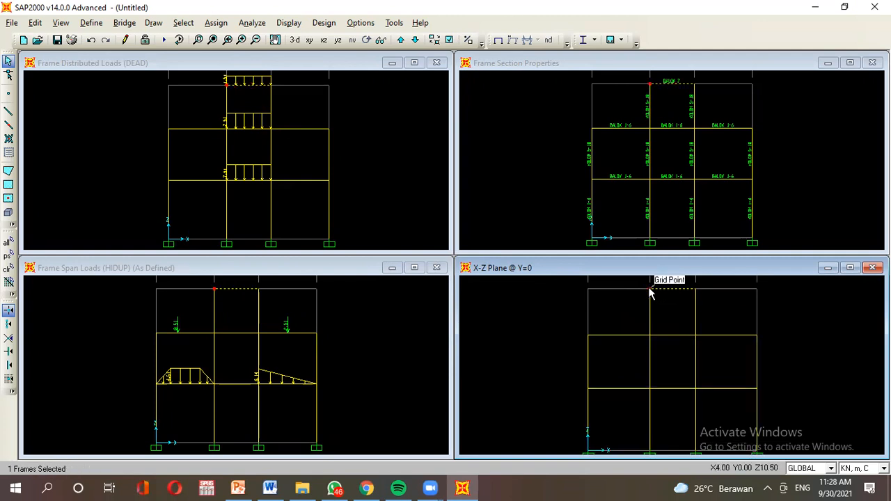
pyautogui.click(649, 290)
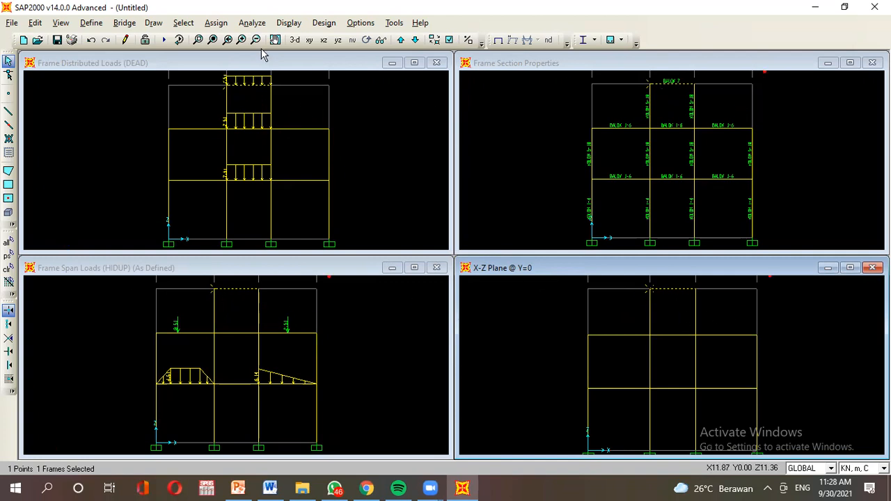
# Assign a 1.514 kN GEMPA joint force in global X to the selected top joint.
pyautogui.click(225, 23)
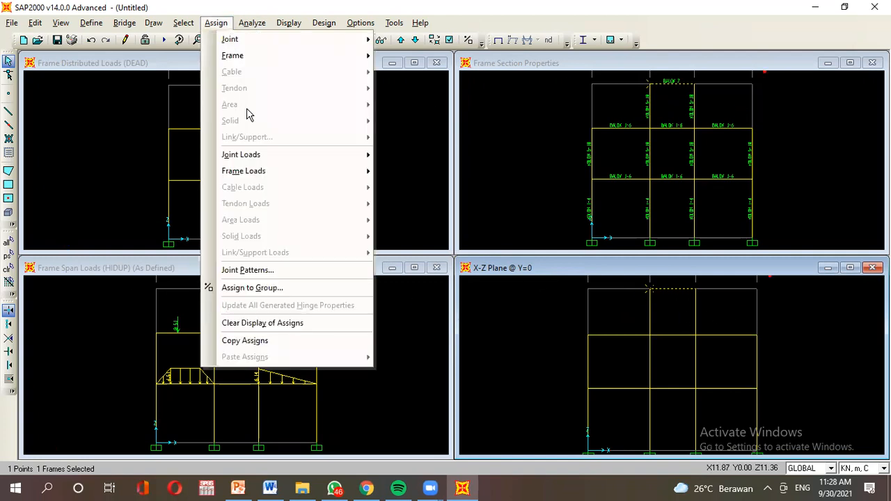
pyautogui.moveTo(278, 155)
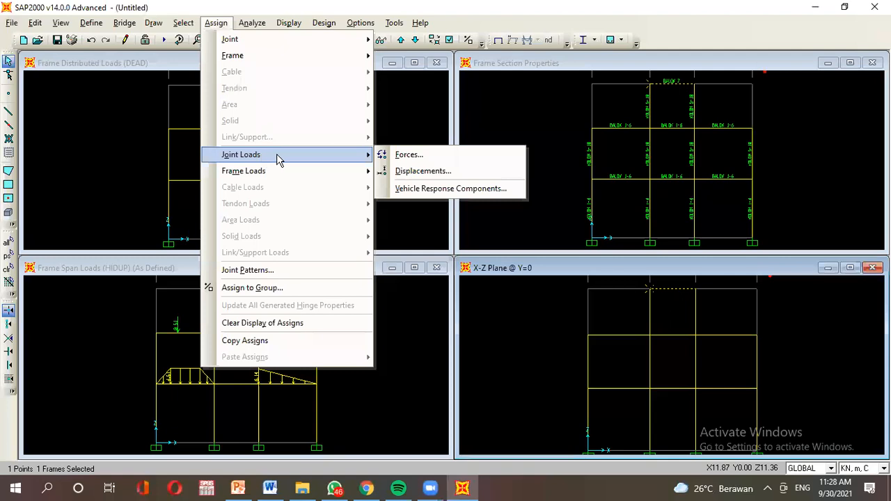
pyautogui.click(423, 158)
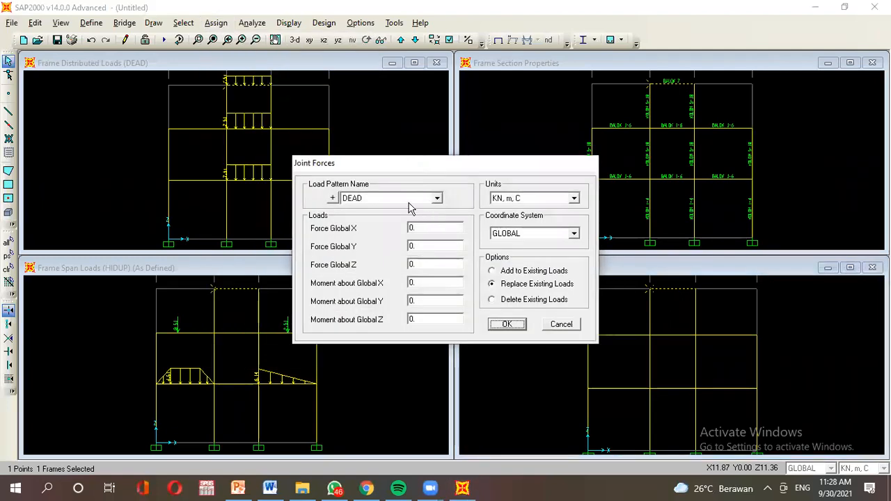
pyautogui.click(374, 199)
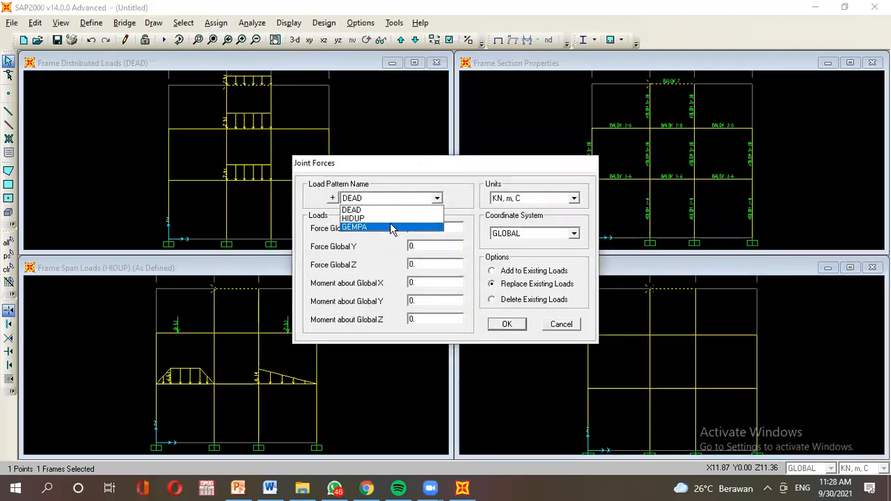
pyautogui.click(390, 227)
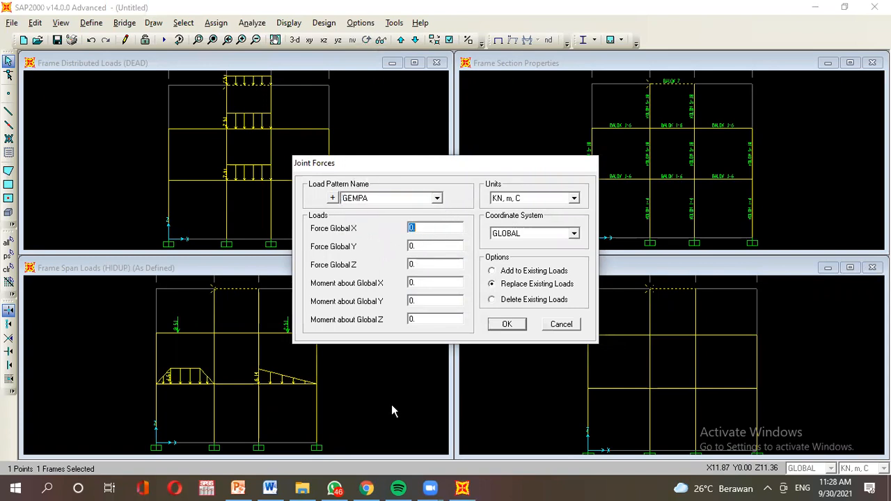
pyautogui.click(238, 489)
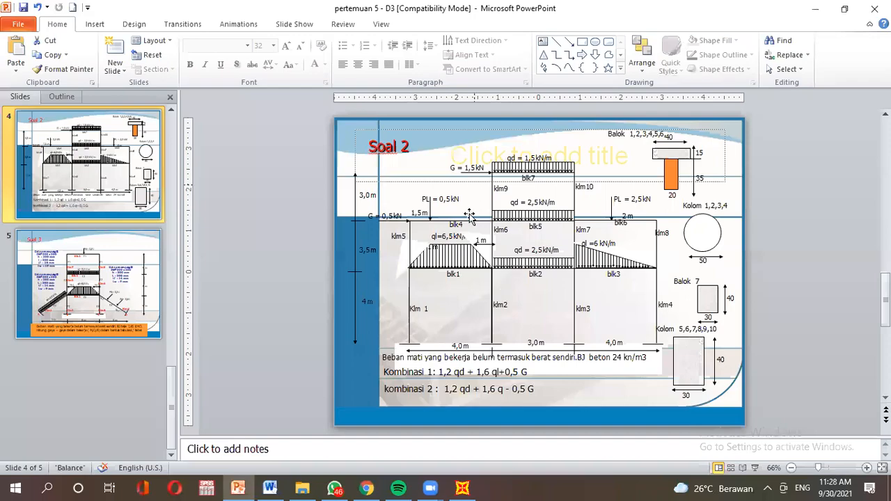
pyautogui.click(462, 488)
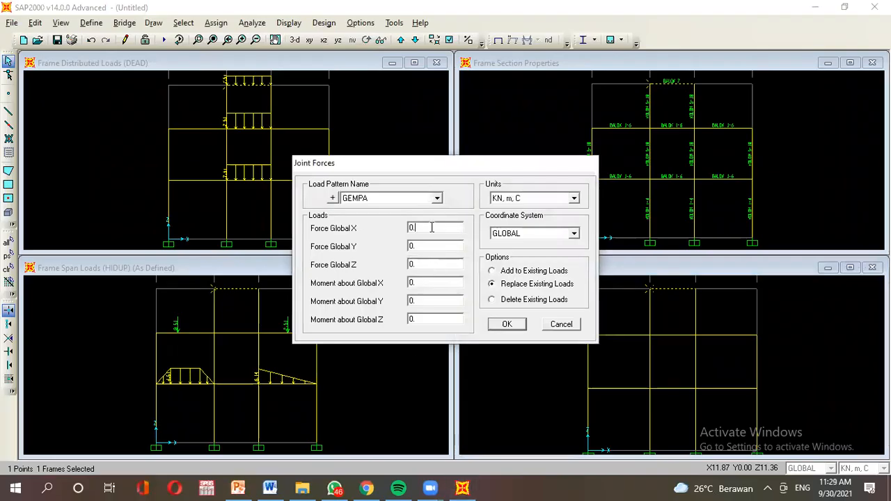
pyautogui.write('1.514')
pyautogui.click(511, 324)
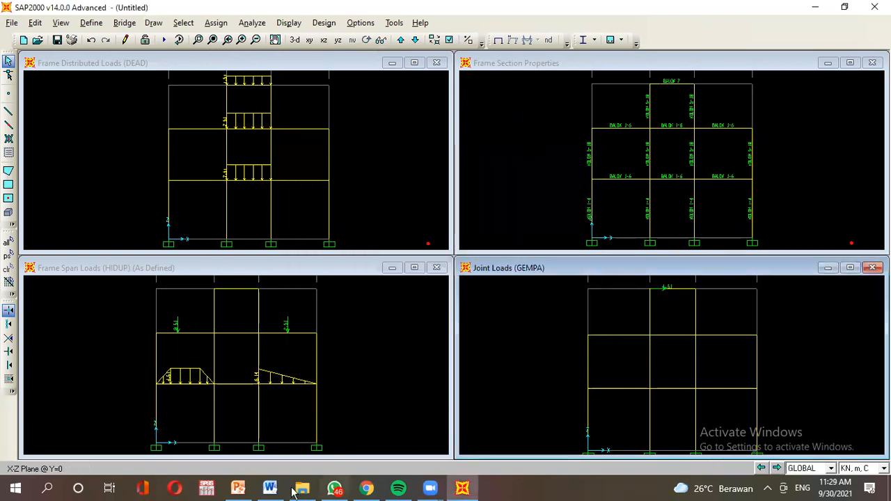
# Switch between SAP2000 and the Soal 2 problem slide, ending on the slide.
pyautogui.click(238, 490)
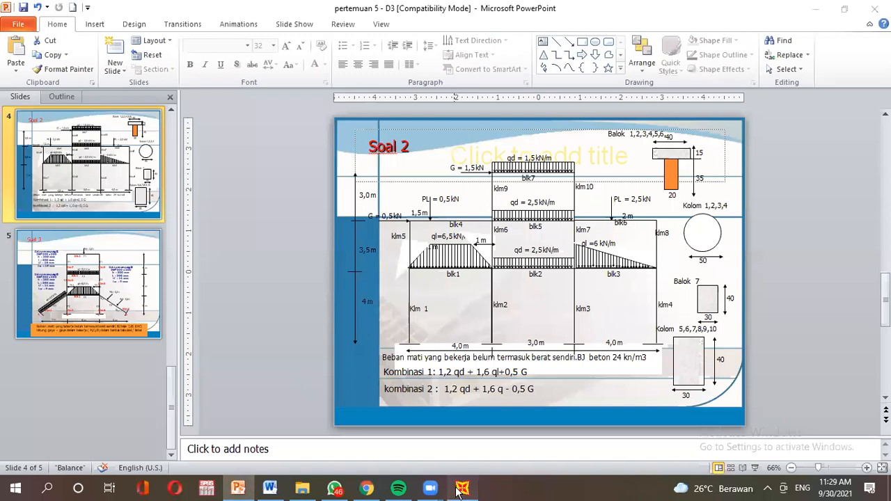
pyautogui.click(463, 488)
pyautogui.click(249, 489)
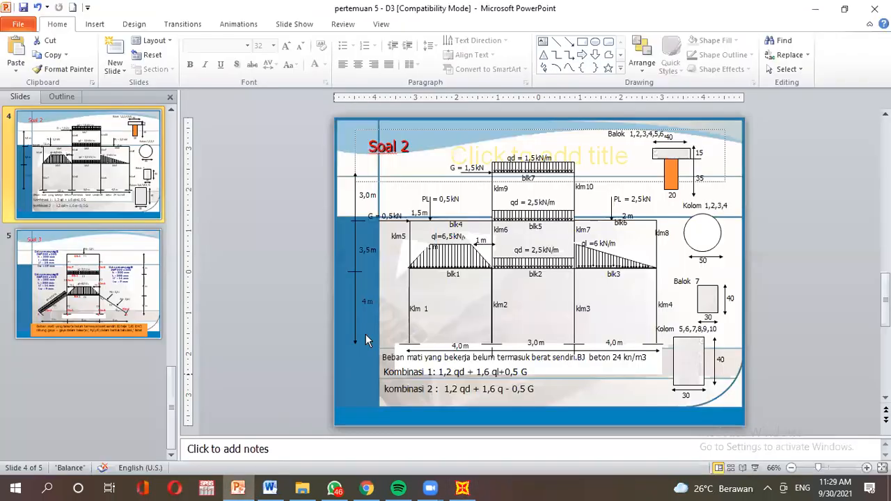
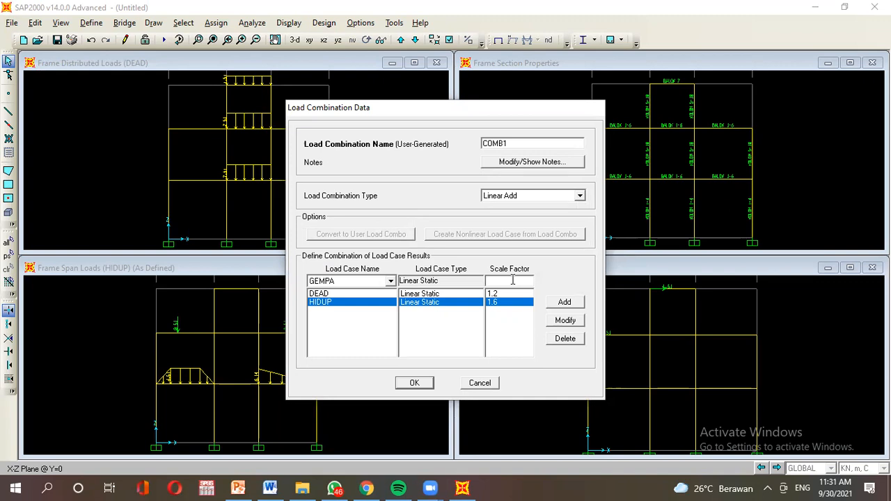
# Add GEMPA at 0.5 to COMB1 alongside DEAD 1.2 and HIDUP 1.6, and confirm it.
pyautogui.click(564, 303)
pyautogui.click(512, 295)
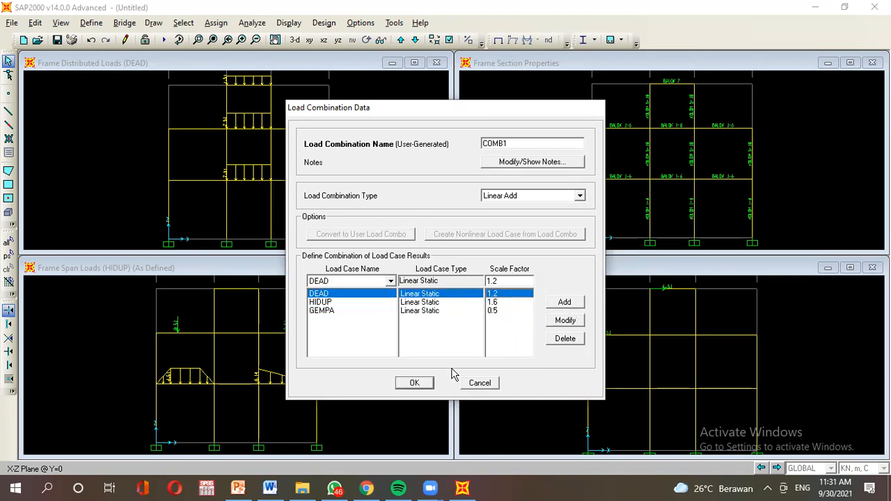
pyautogui.click(413, 383)
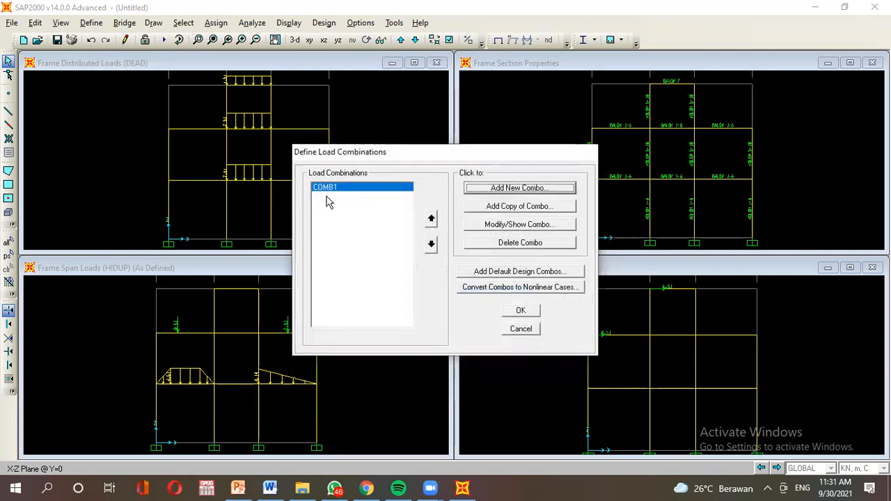
# Check the combination formulas on the slide, discarding an empty new combination.
pyautogui.hotkey('alt', 'Tab')
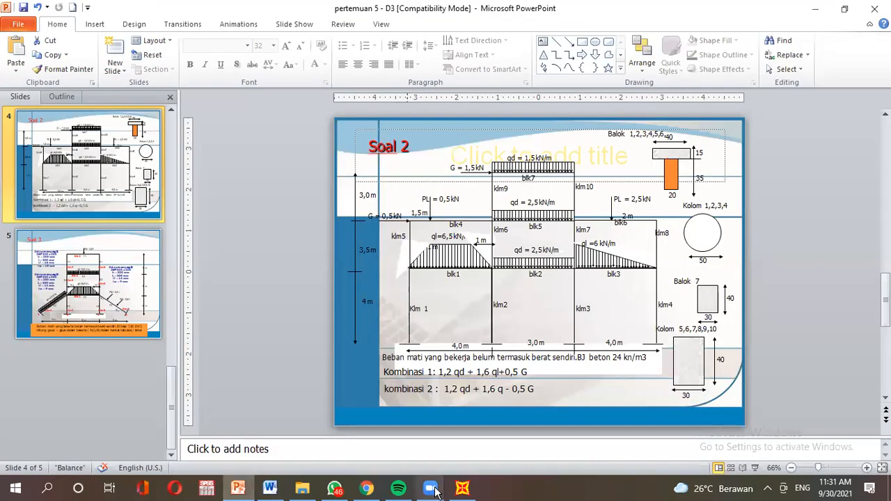
pyautogui.click(462, 489)
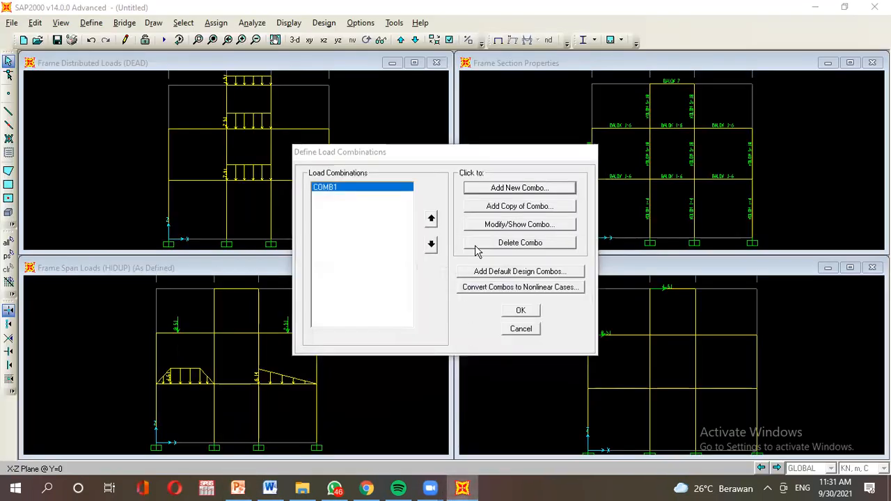
pyautogui.click(489, 188)
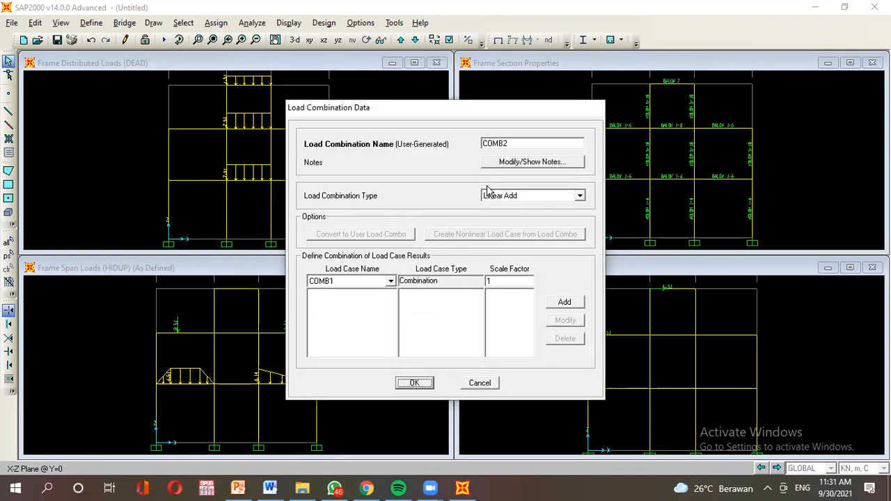
pyautogui.click(481, 384)
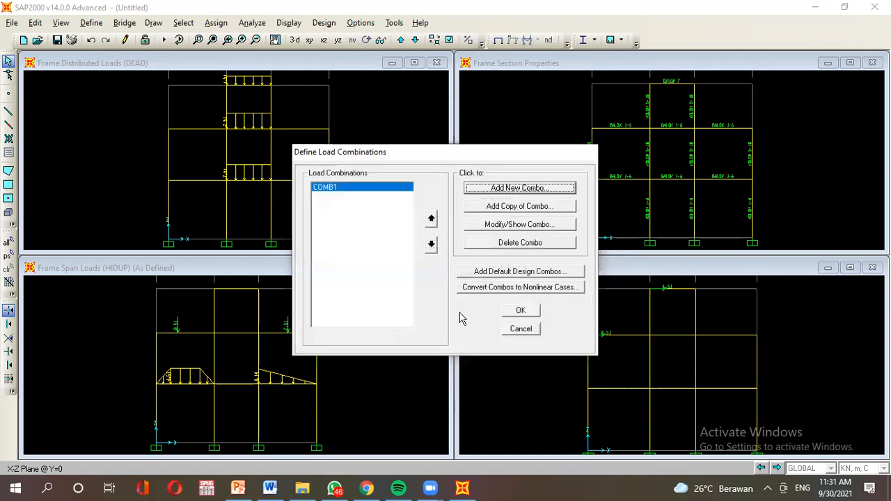
pyautogui.click(237, 489)
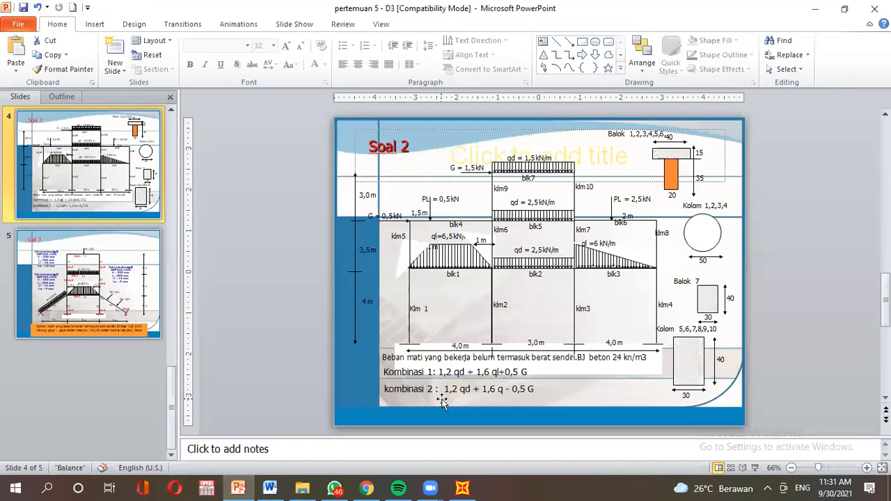
pyautogui.click(465, 489)
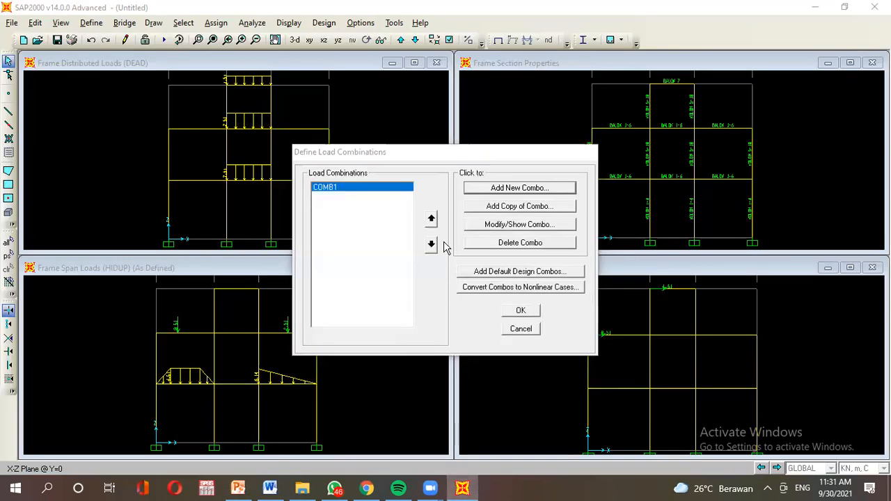
# Create COMB2 as a copy of COMB1 with the GEMPA factor changed to -0.5.
pyautogui.click(544, 207)
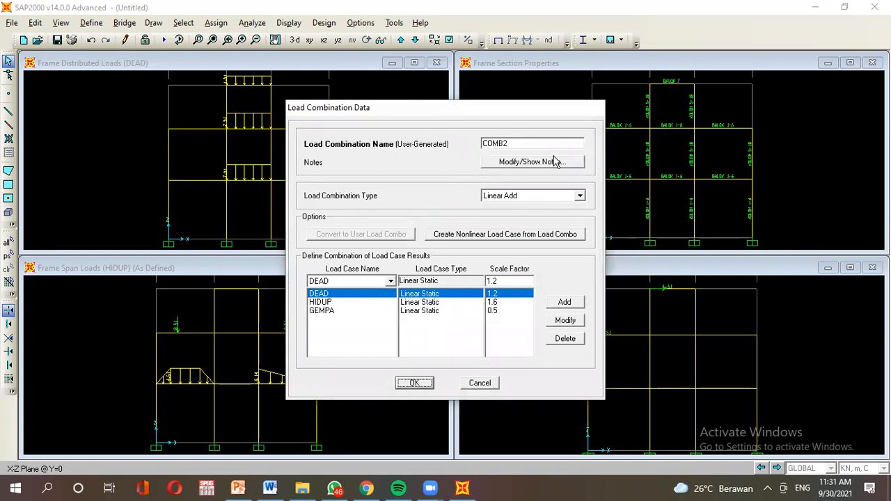
pyautogui.click(323, 312)
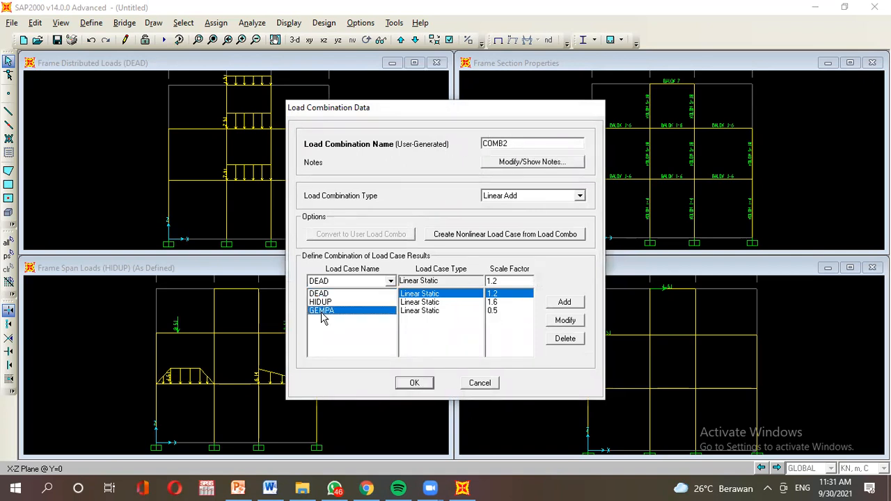
pyautogui.click(501, 281)
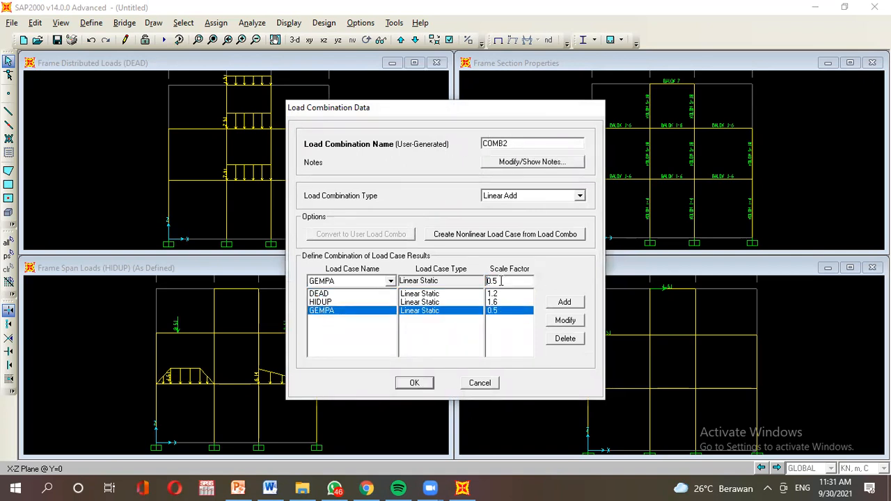
pyautogui.write('-')
pyautogui.click(566, 322)
pyautogui.click(517, 293)
pyautogui.click(518, 302)
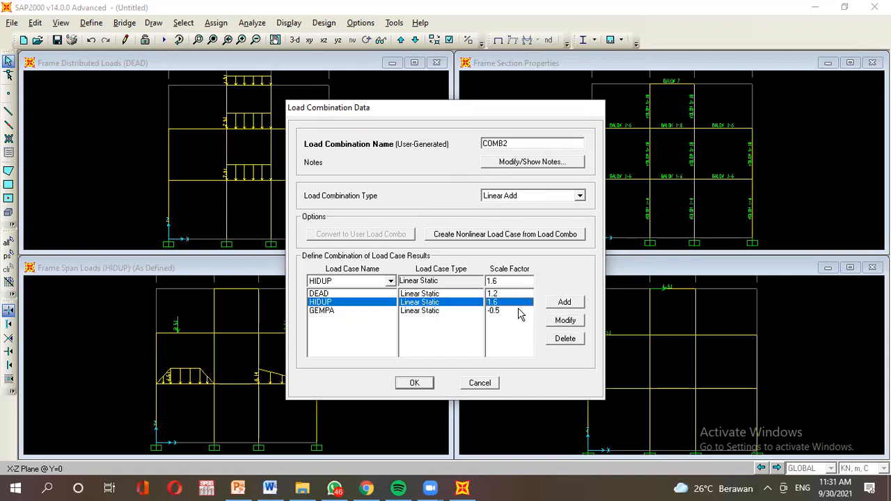
pyautogui.click(518, 310)
pyautogui.click(422, 383)
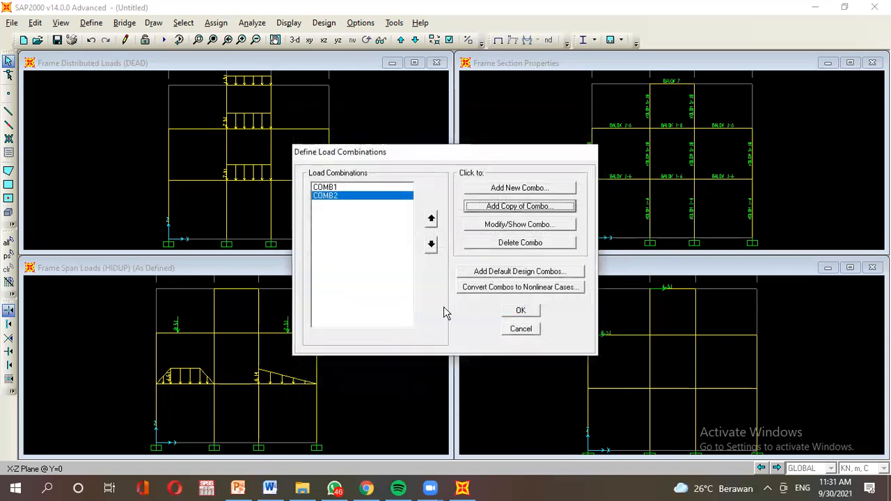
# Close the combinations list and save the model as 'Tugas 5 Soal 2' followed by the student's name.
pyautogui.click(514, 314)
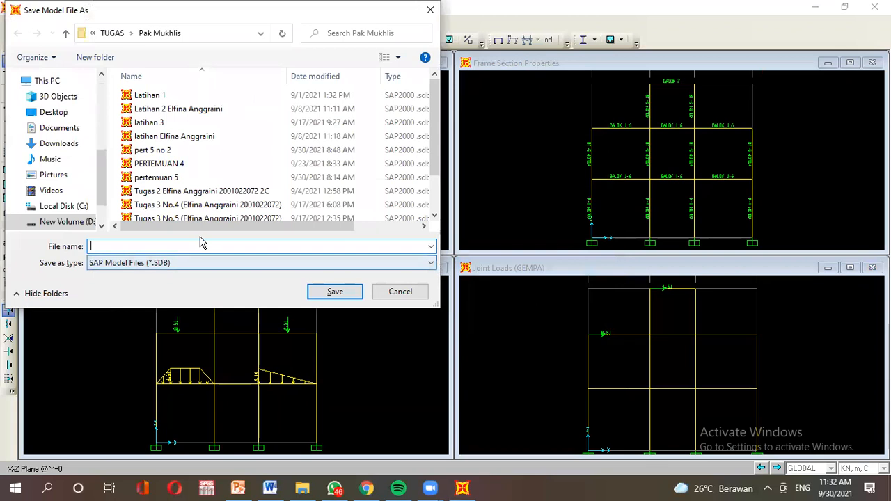
pyautogui.write('t')
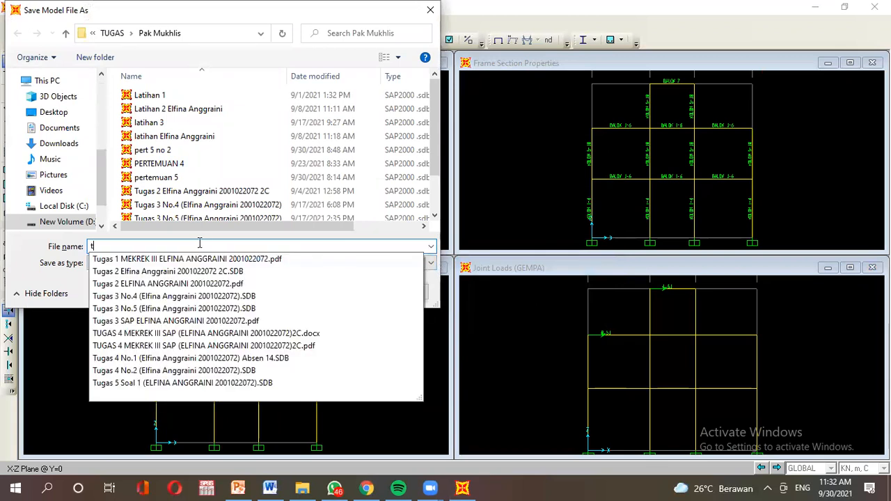
pyautogui.press('BackSpace')
pyautogui.write('Tugas 5 Soal')
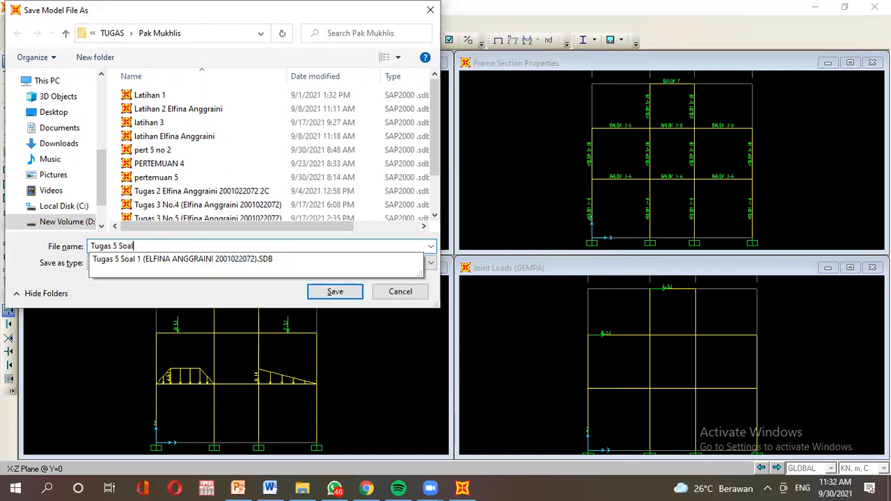
pyautogui.write(' 2')
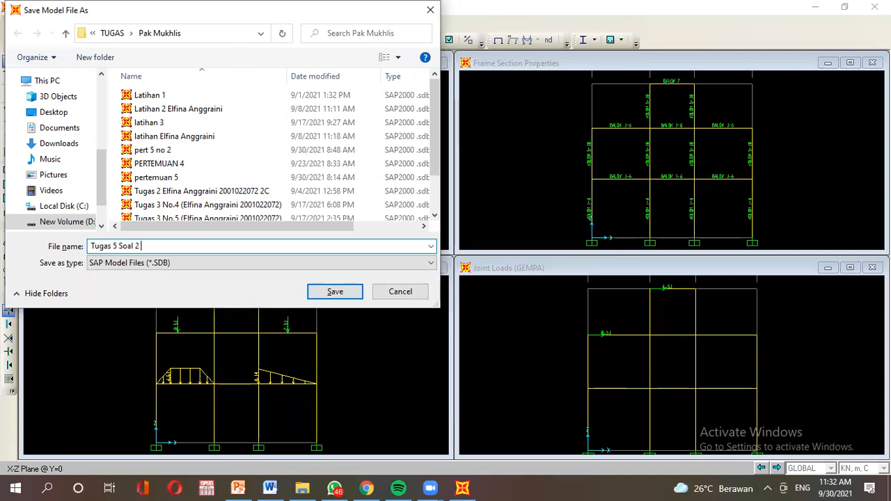
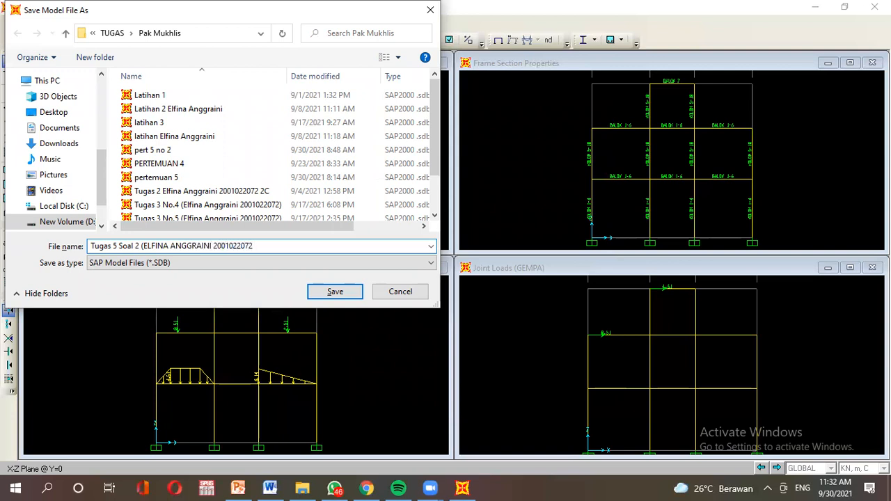
pyautogui.click(336, 291)
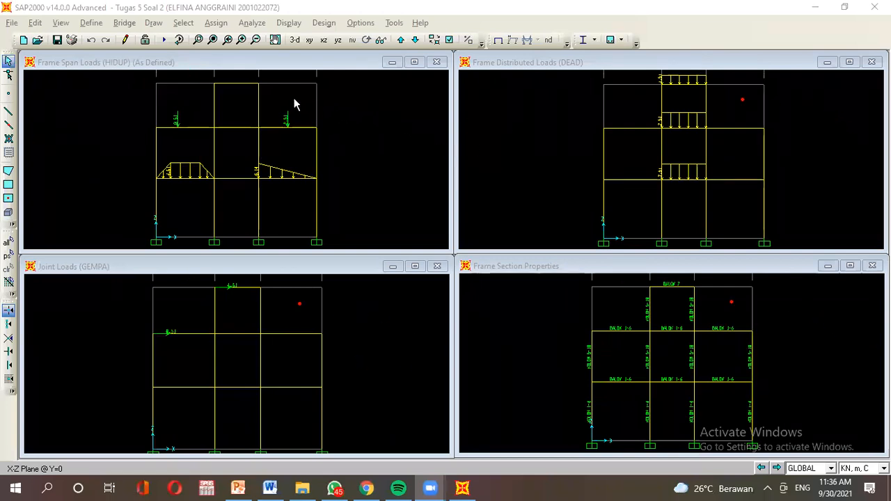
# Set the analysis degrees of freedom to a plane frame in XZ.
pyautogui.click(247, 24)
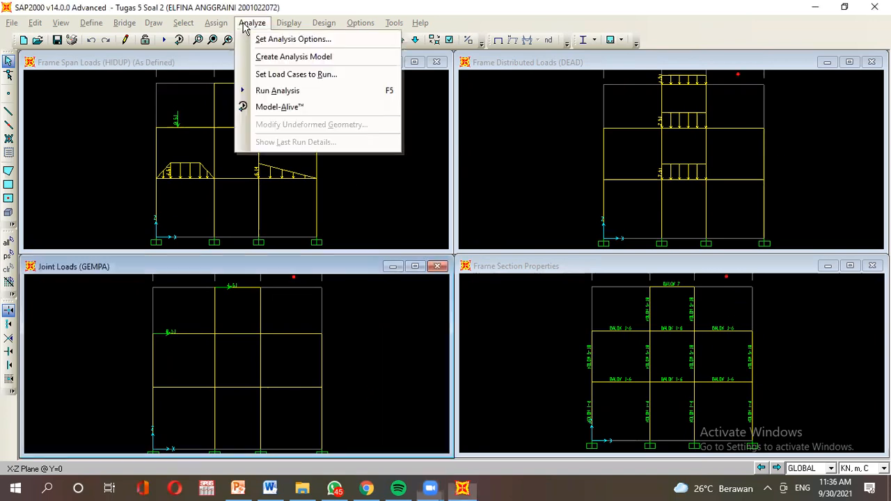
pyautogui.click(292, 39)
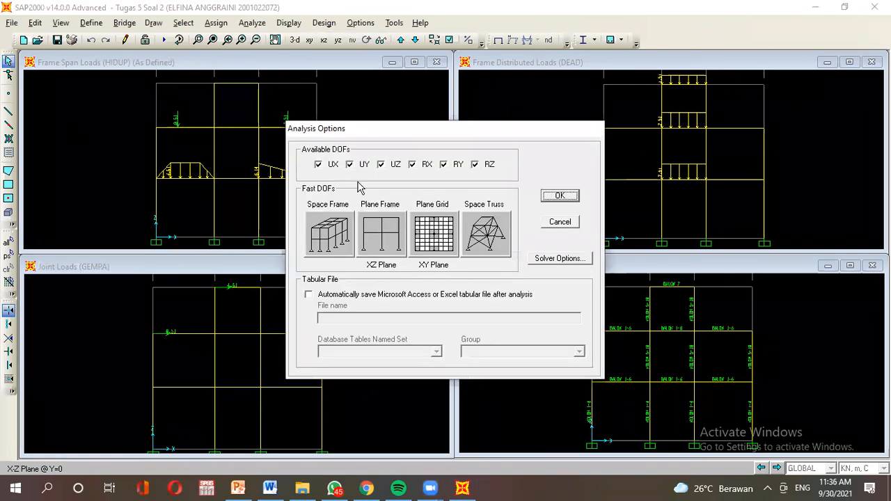
pyautogui.click(390, 234)
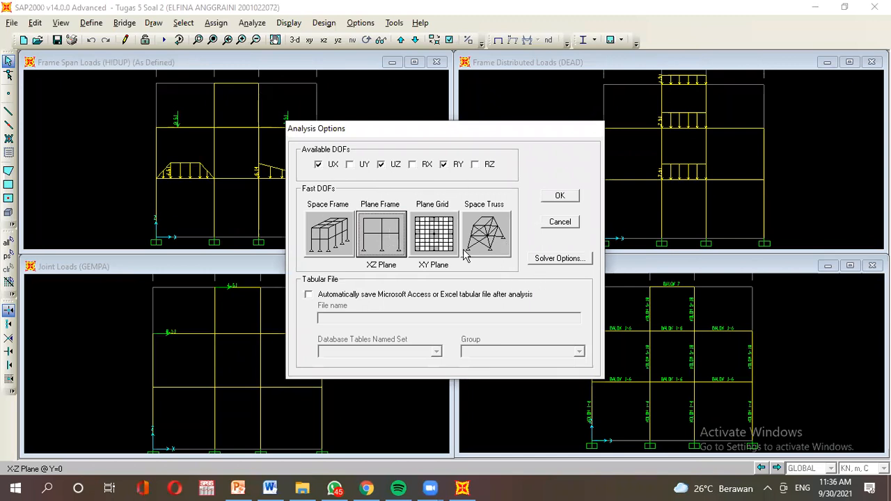
pyautogui.click(554, 197)
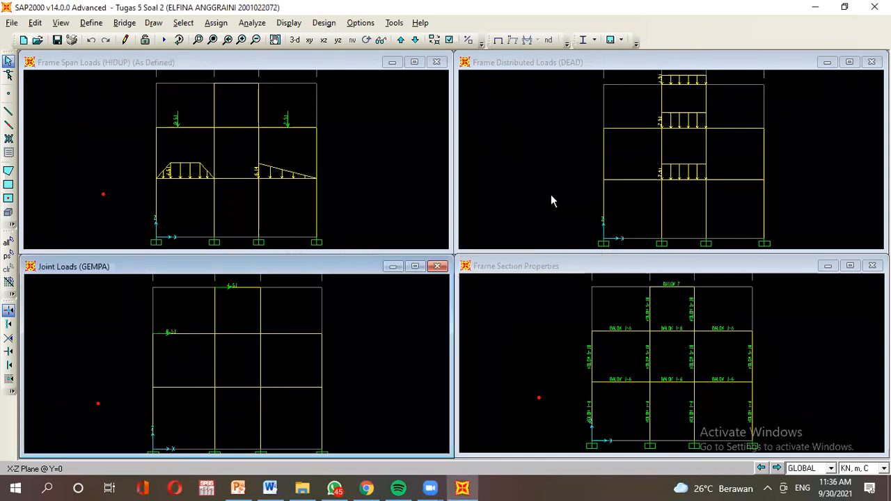
# Run the analysis for all load cases and select the DEAD moment diagram window.
pyautogui.click(254, 27)
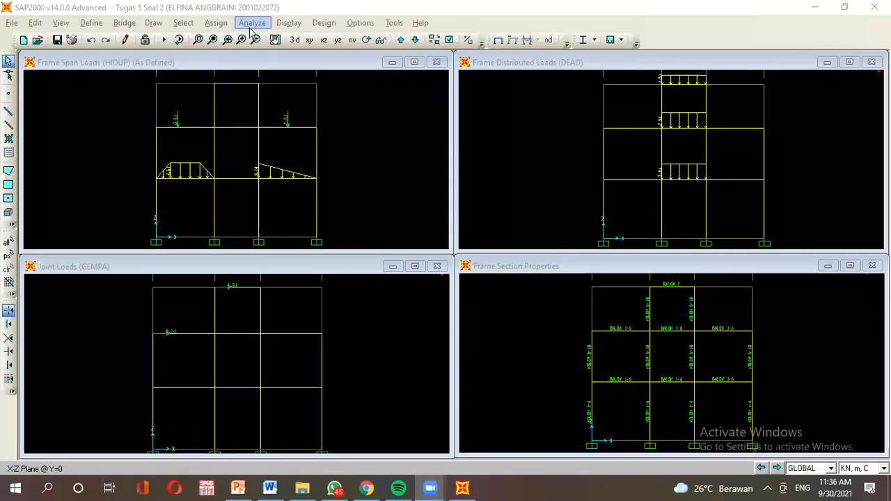
pyautogui.click(264, 23)
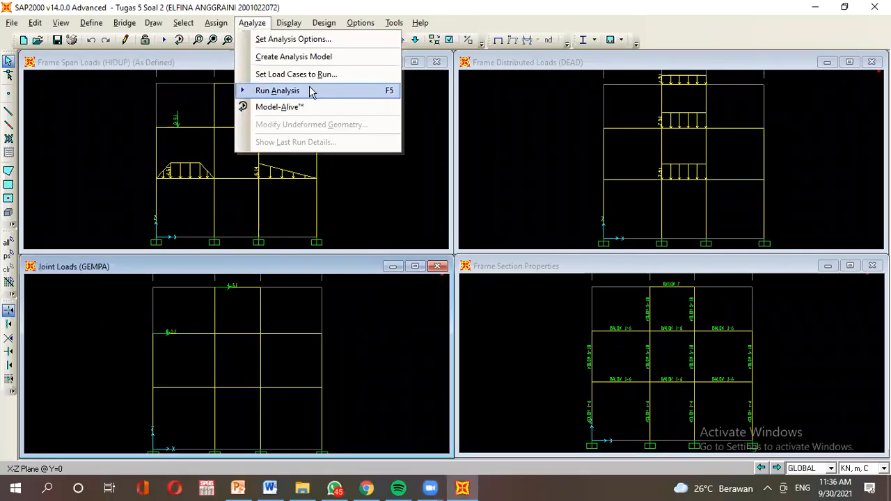
pyautogui.click(312, 92)
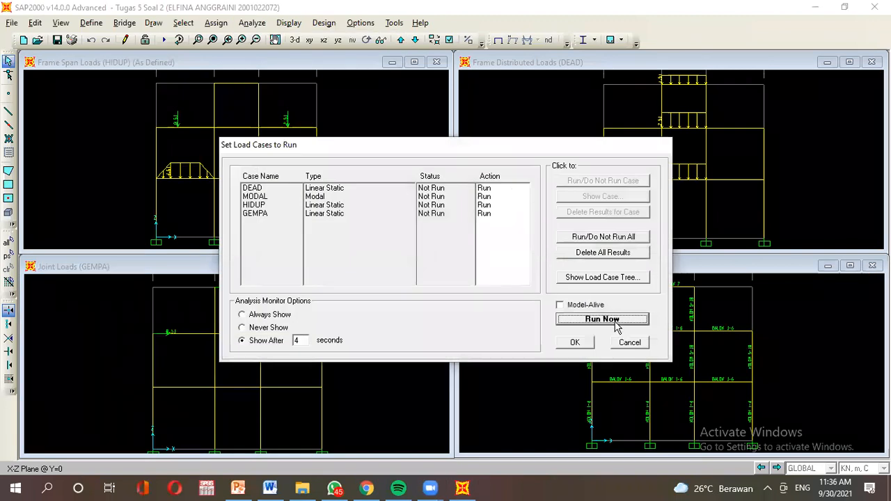
pyautogui.click(615, 321)
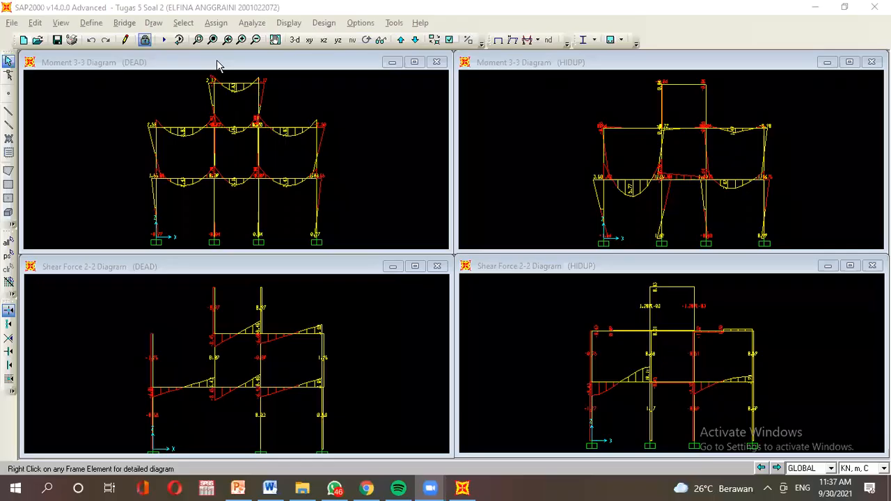
pyautogui.click(215, 66)
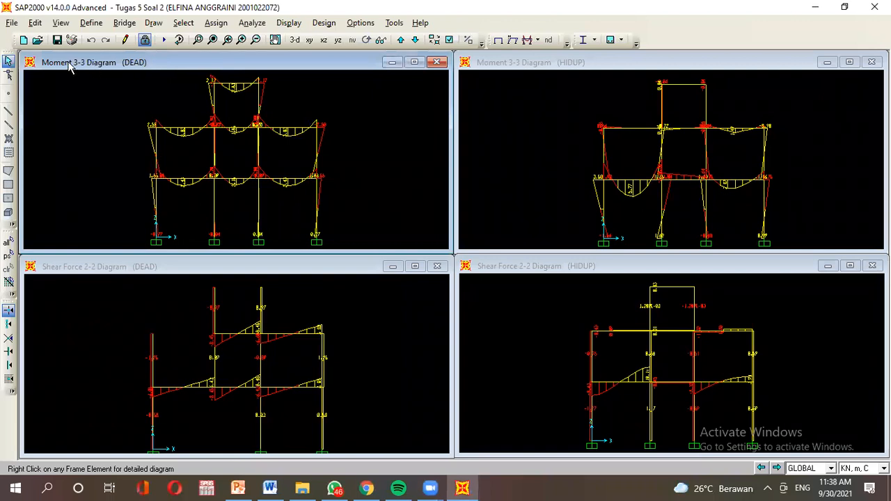
# Show the DEAD joint reactions in the upper-left window.
pyautogui.click(279, 25)
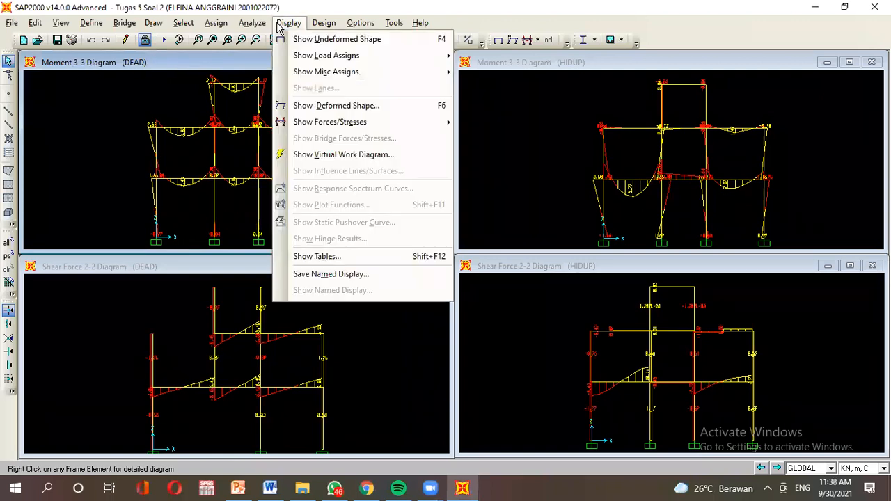
pyautogui.moveTo(394, 126)
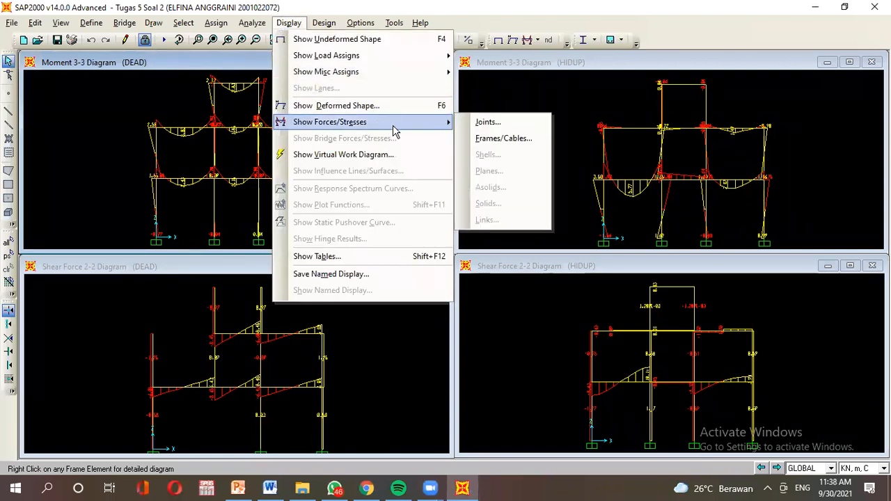
pyautogui.click(478, 123)
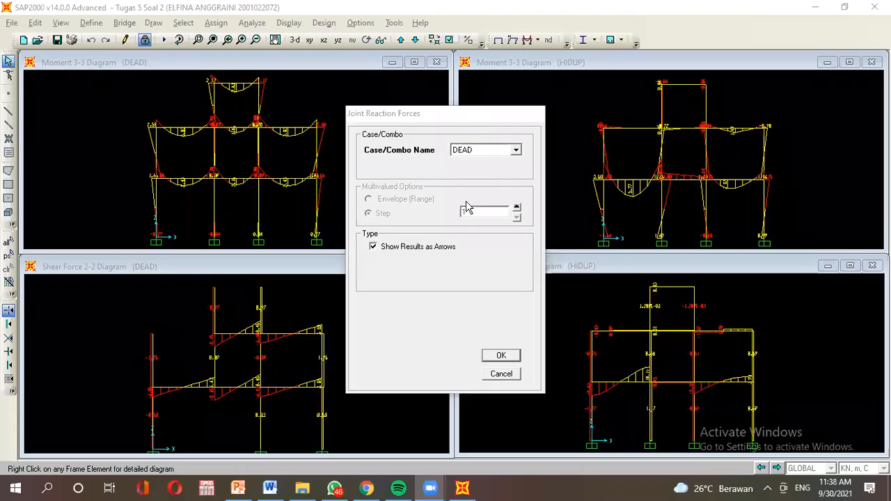
pyautogui.click(465, 150)
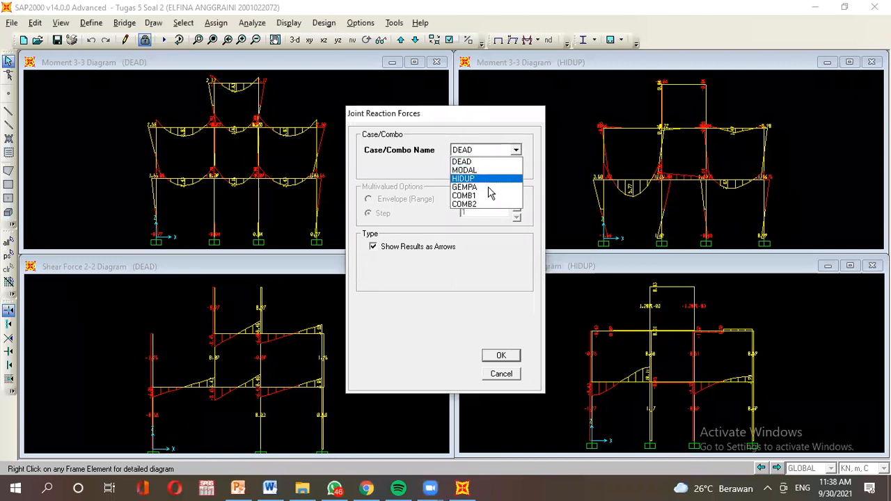
pyautogui.click(487, 161)
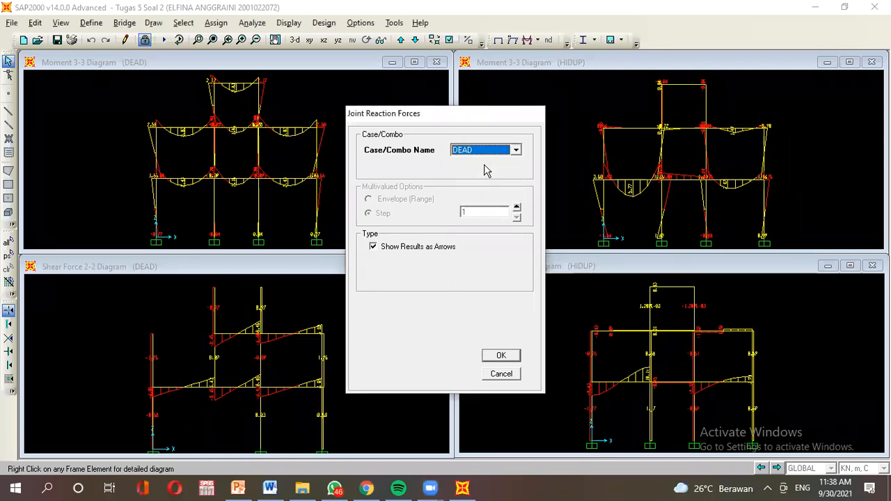
pyautogui.click(495, 355)
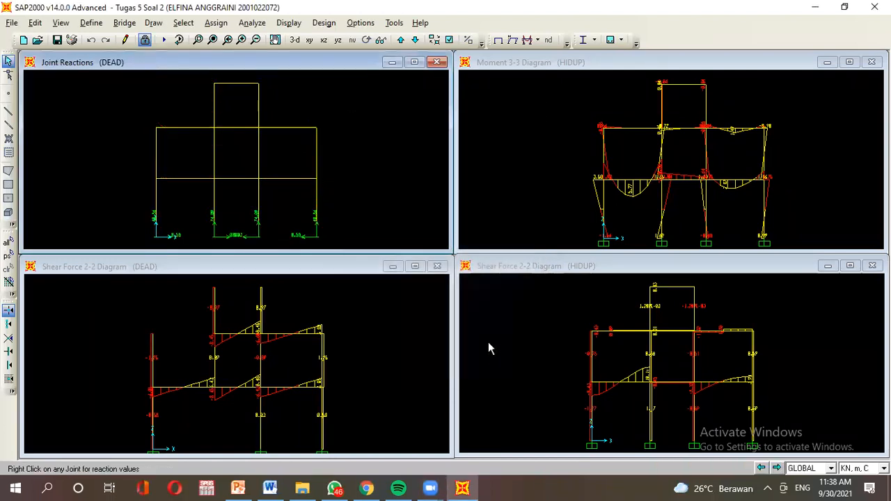
# Show the HIDUP joint reactions in the upper-right window.
pyautogui.click(569, 65)
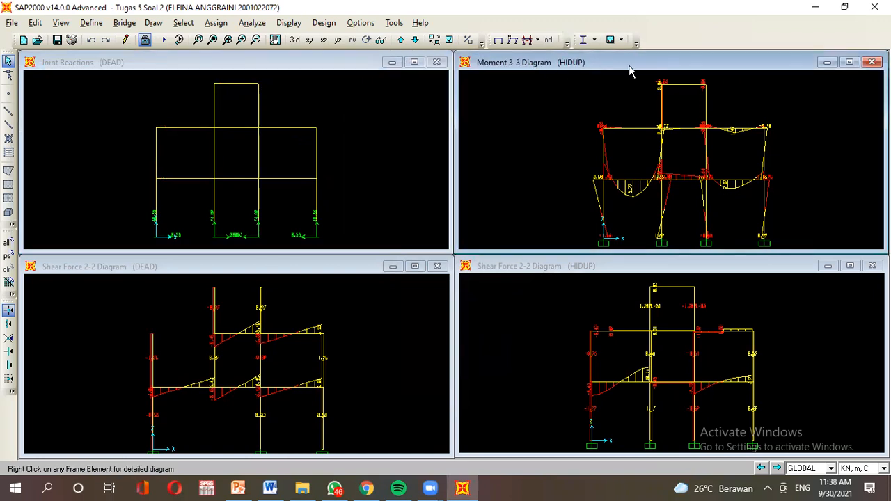
pyautogui.click(294, 25)
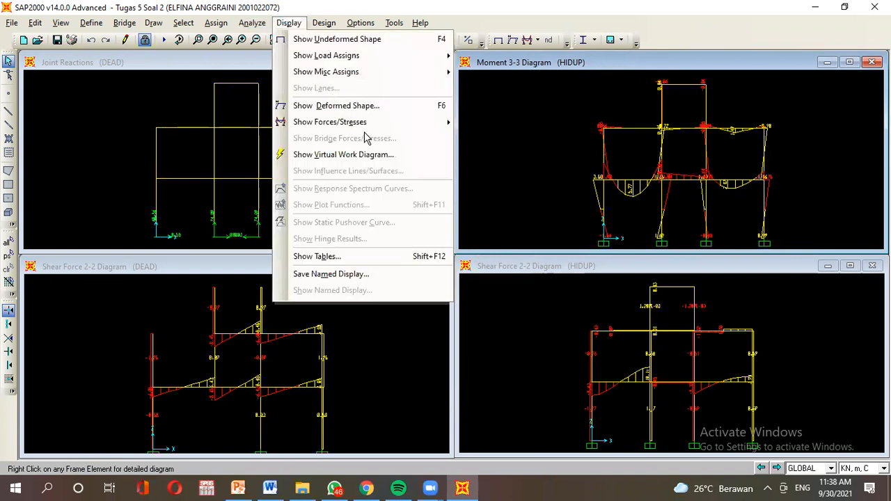
pyautogui.moveTo(369, 125)
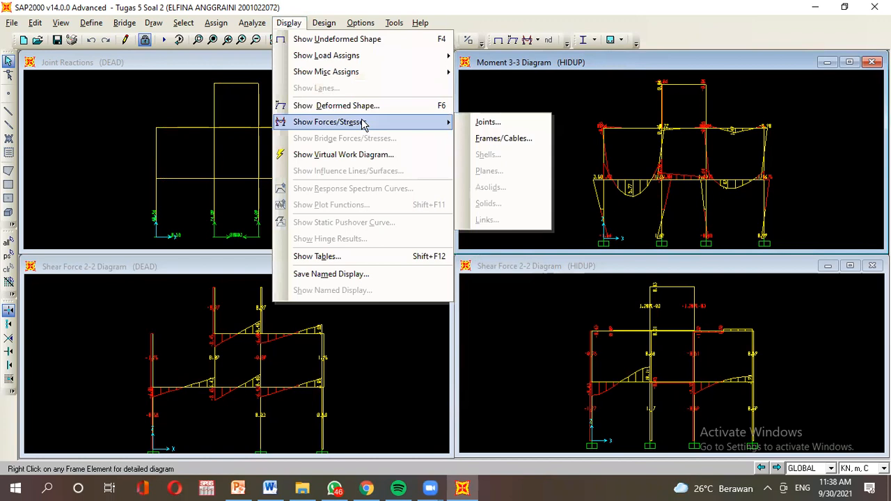
pyautogui.click(485, 124)
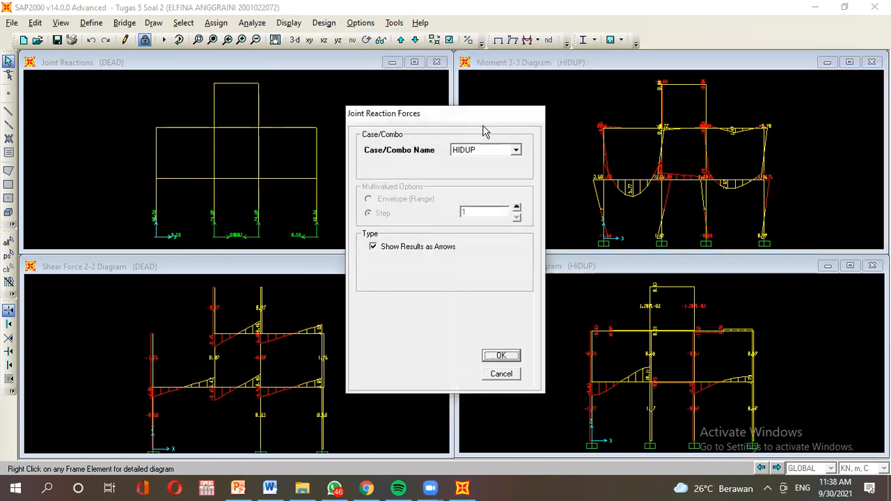
pyautogui.click(499, 357)
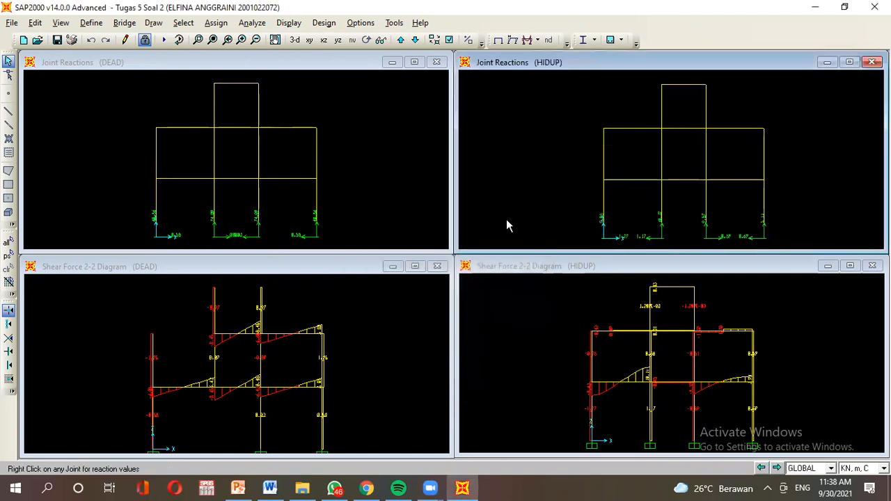
pyautogui.click(157, 266)
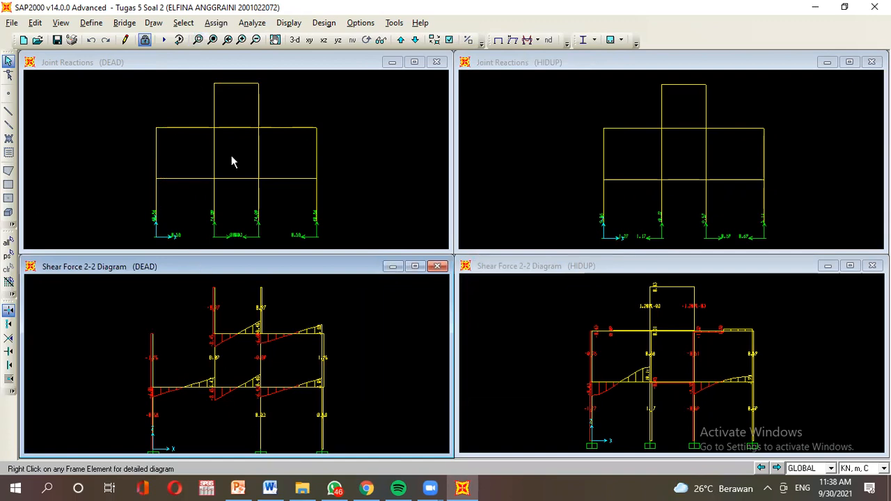
# Replace the DEAD shear diagram in the lower-left window with GEMPA joint reactions.
pyautogui.click(288, 23)
pyautogui.moveTo(355, 124)
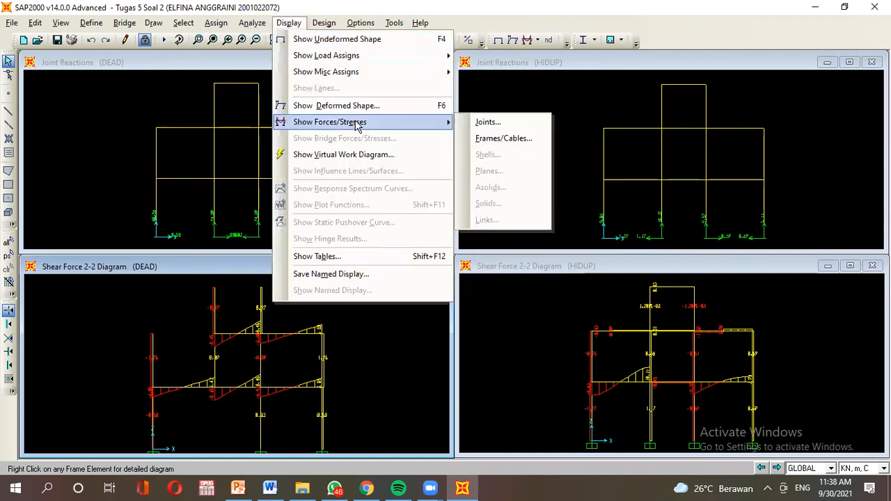
pyautogui.click(488, 122)
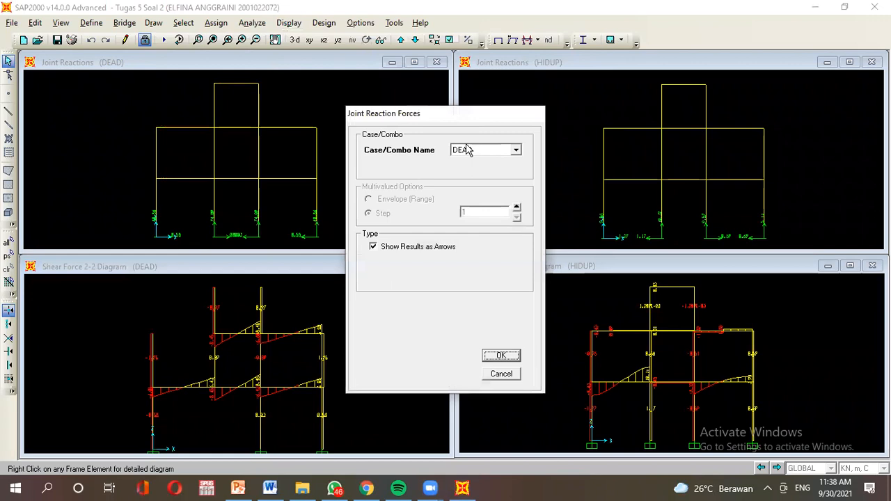
pyautogui.click(468, 149)
pyautogui.click(498, 188)
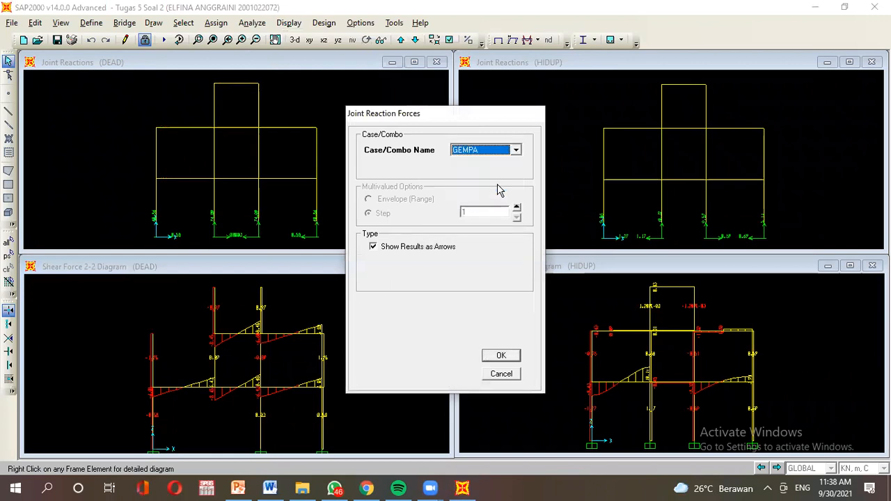
pyautogui.click(512, 358)
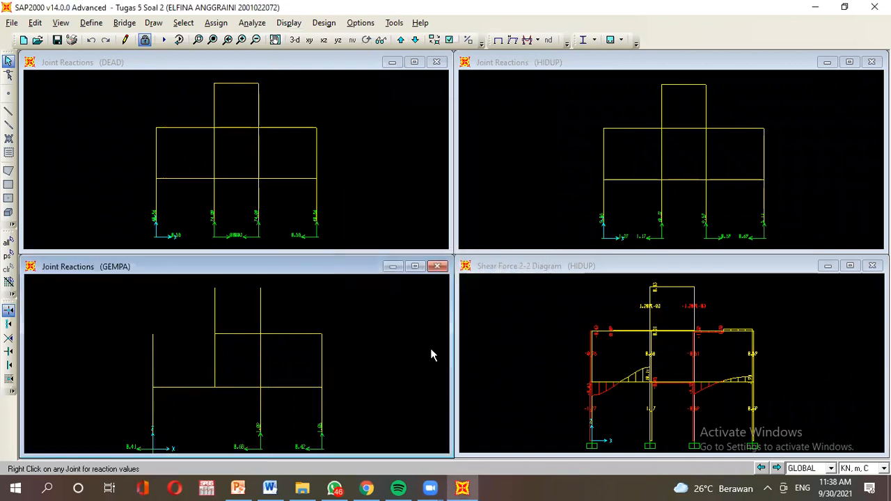
pyautogui.click(568, 268)
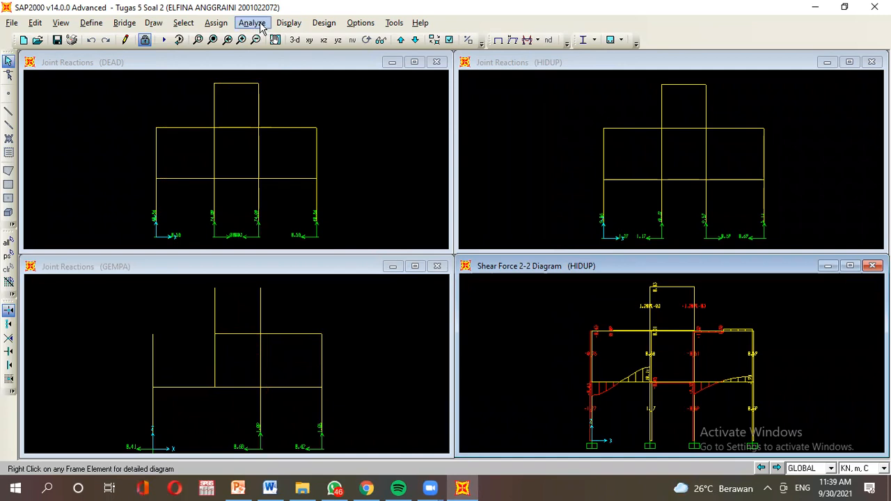
# Show the COMB1 joint reactions in the lower-right window.
pyautogui.click(288, 22)
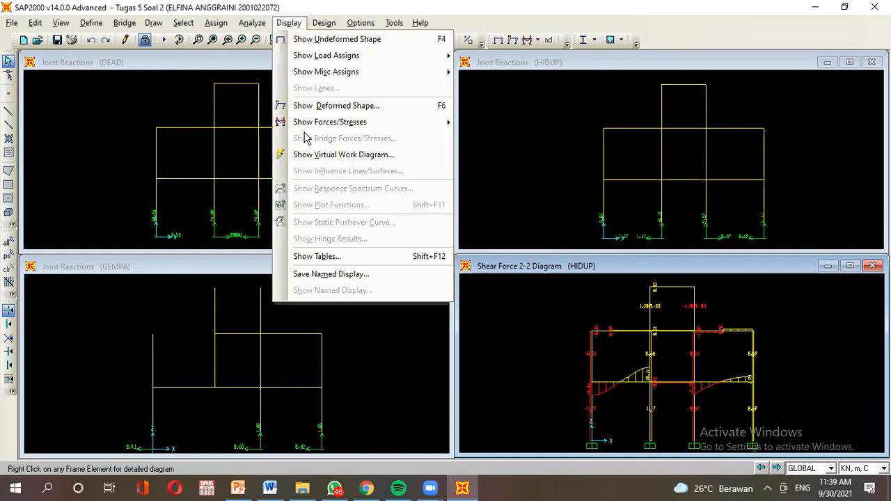
pyautogui.moveTo(344, 124)
pyautogui.click(479, 131)
pyautogui.click(487, 149)
pyautogui.click(491, 197)
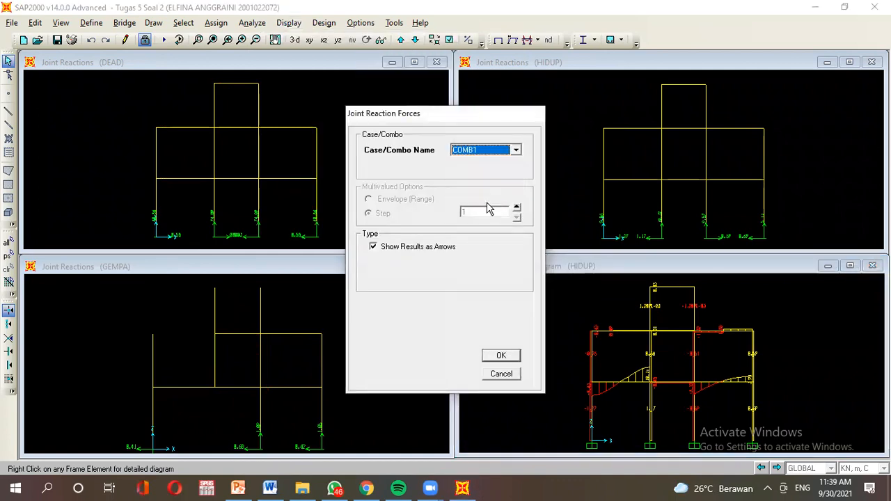
pyautogui.click(500, 356)
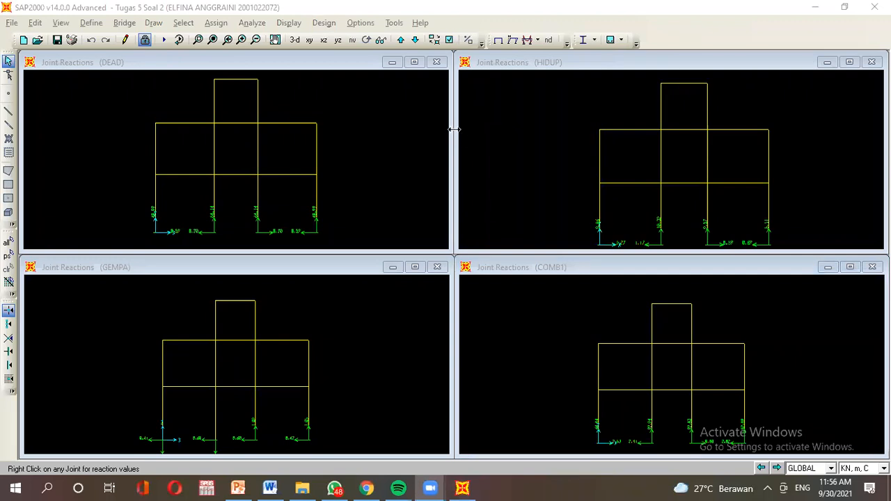
# Cycle through the HIDUP, COMB1, GEMPA and DEAD reaction windows, ending on DEAD.
pyautogui.click(587, 112)
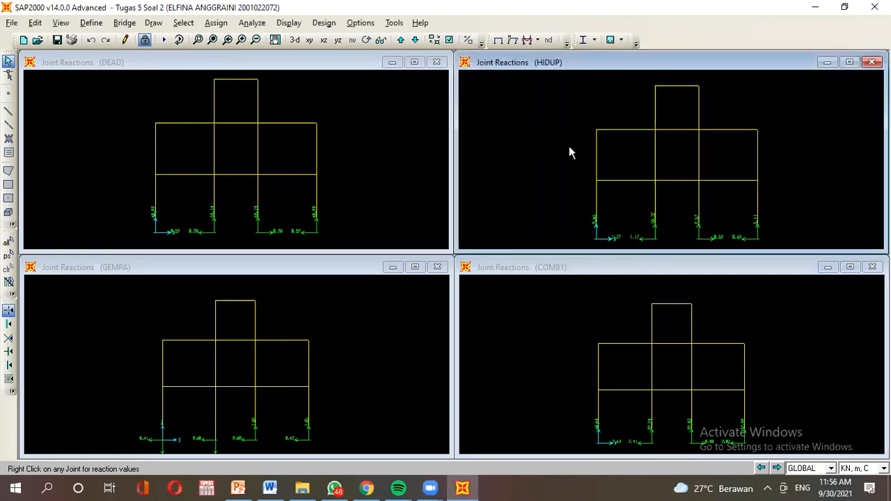
pyautogui.click(662, 341)
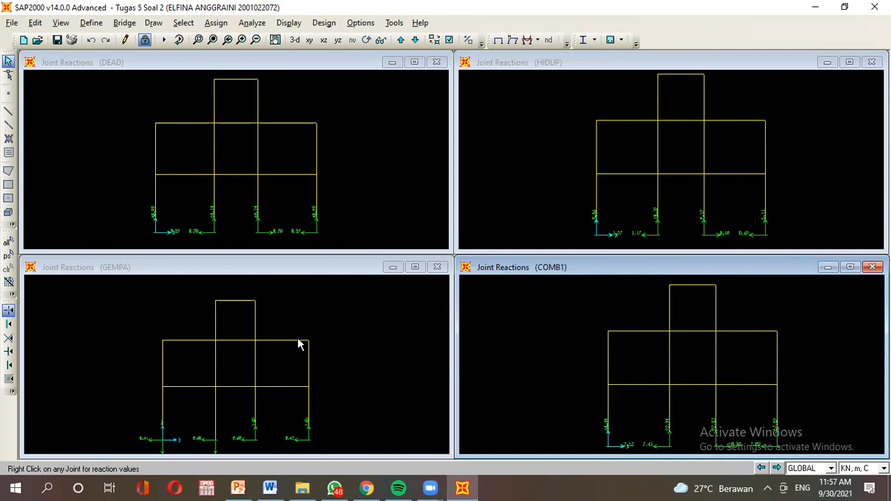
pyautogui.click(263, 369)
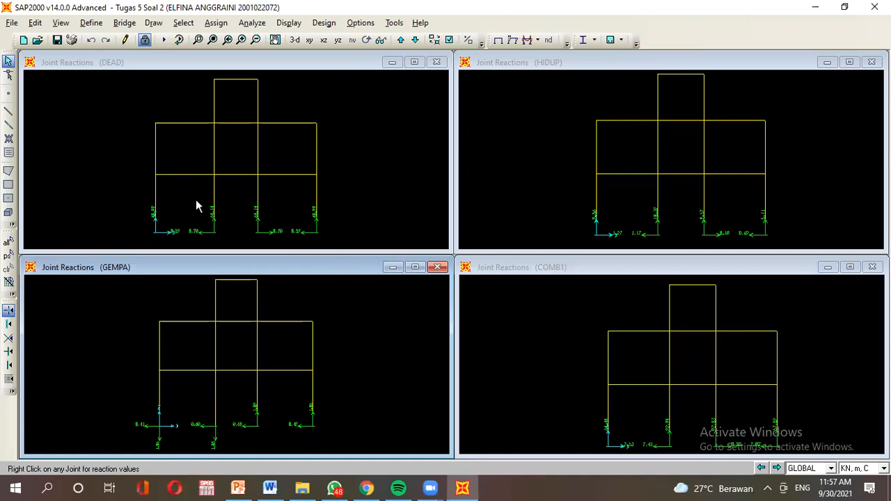
pyautogui.click(233, 211)
# Zoom in on the support reactions in the DEAD and GEMPA windows.
pyautogui.scroll(3, 237, 209)
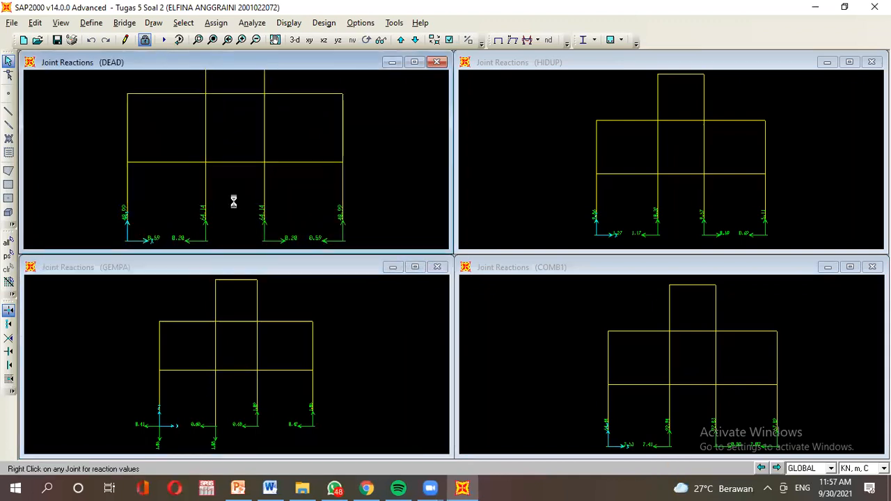
pyautogui.scroll(2, 234, 196)
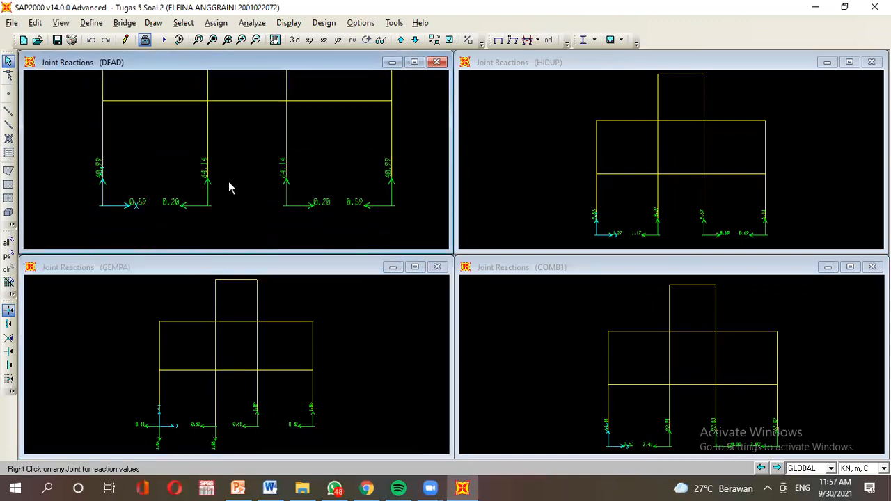
pyautogui.scroll(2, 233, 202)
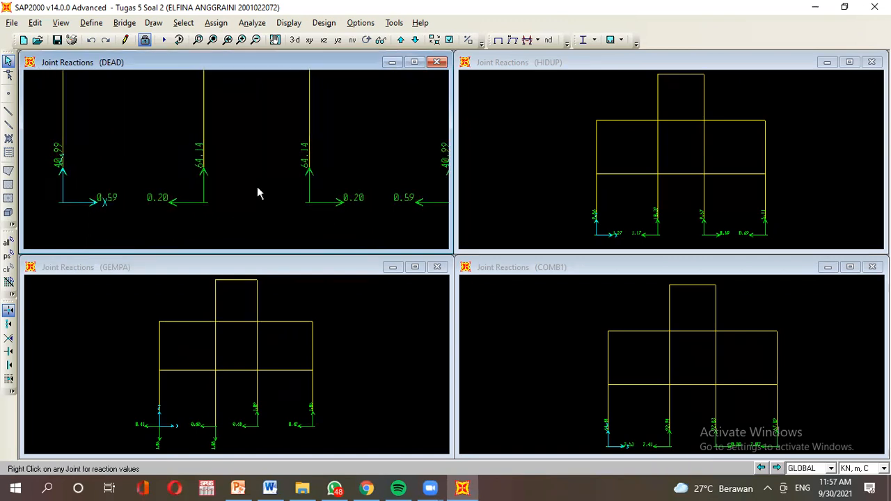
pyautogui.moveTo(256, 187); pyautogui.dragTo(247, 187, button='middle')
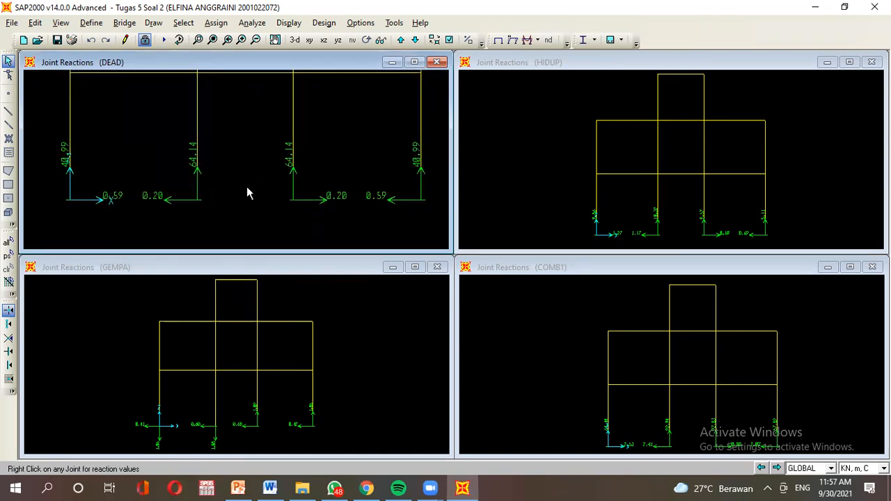
pyautogui.click(221, 361)
pyautogui.scroll(3, 230, 362)
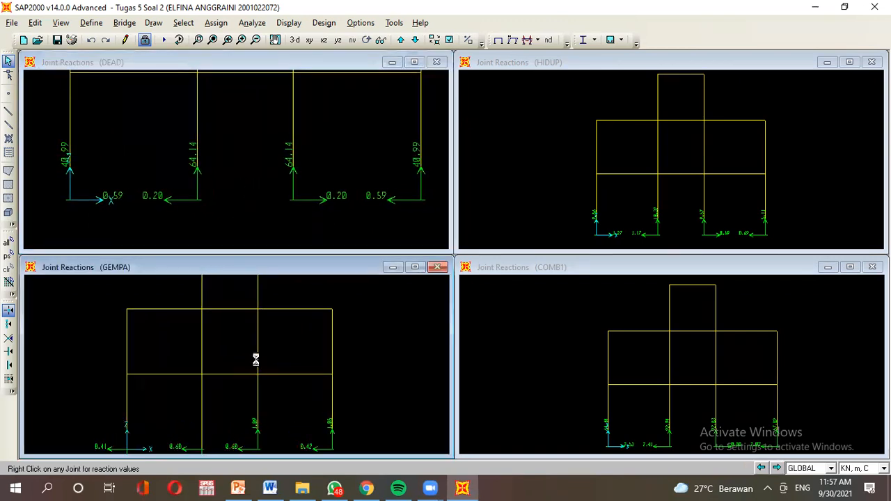
pyautogui.scroll(2, 239, 390)
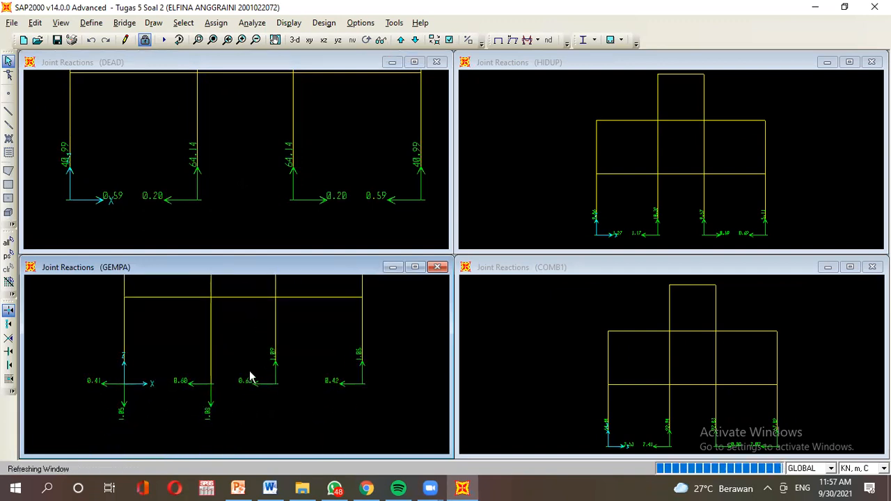
pyautogui.scroll(1, 252, 390)
pyautogui.scroll(1, 246, 401)
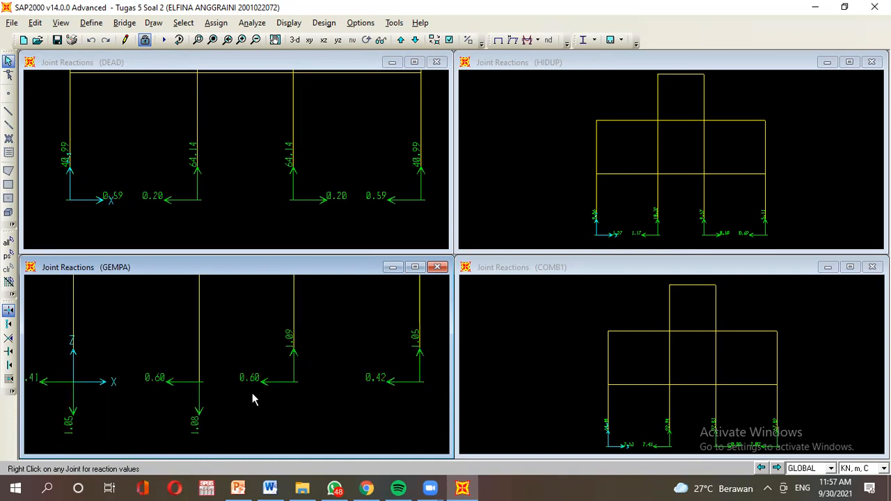
pyautogui.scroll(-1, 252, 393)
# Zoom in on the HIDUP and COMB1 supports, showing COMB1 reactions 64.44, 92.94, 92.83, 57.89.
pyautogui.click(623, 175)
pyautogui.scroll(1, 634, 184)
pyautogui.scroll(2, 634, 184)
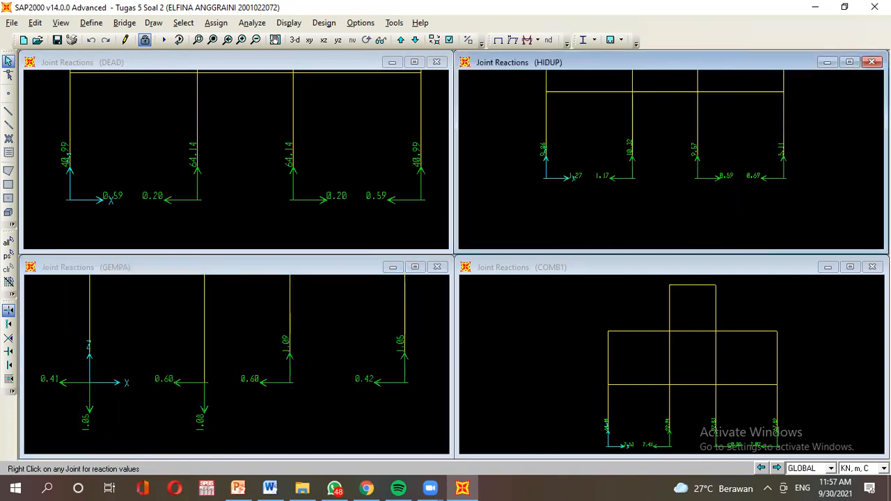
pyautogui.scroll(2, 636, 174)
pyautogui.scroll(2, 639, 190)
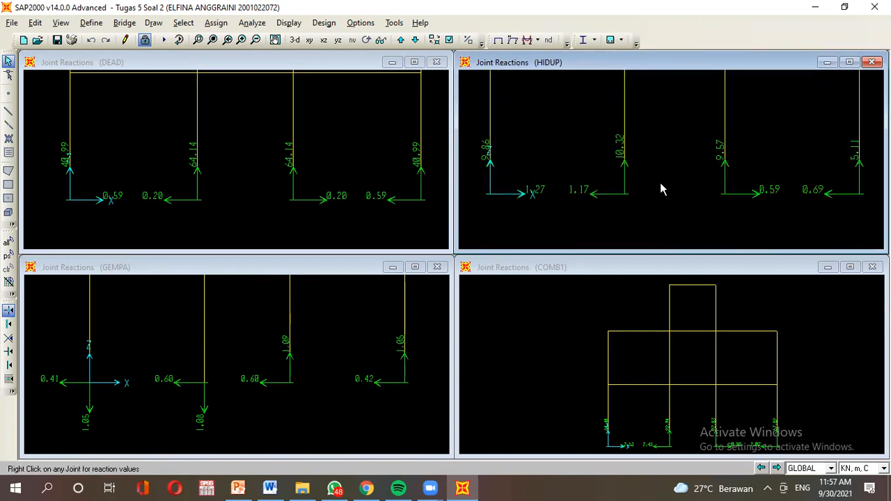
pyautogui.click(642, 327)
pyautogui.scroll(2, 699, 383)
pyautogui.scroll(3, 641, 356)
pyautogui.scroll(1, 642, 356)
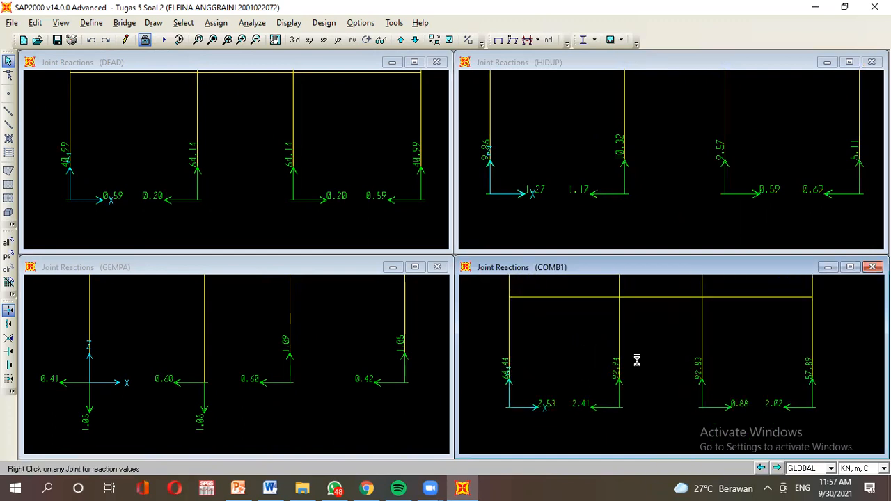
pyautogui.scroll(1, 638, 374)
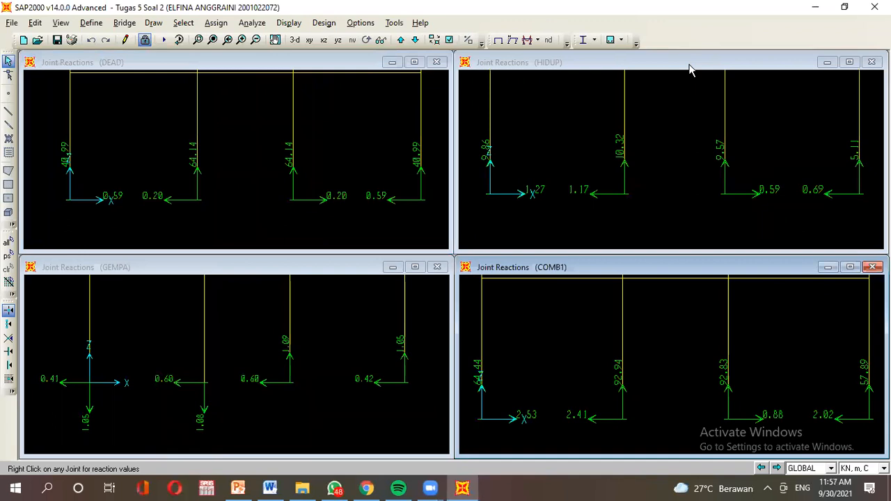
# Zoom out the DEAD, GEMPA, COMB1 and HIDUP windows to show each full frame.
pyautogui.click(278, 146)
pyautogui.scroll(-2, 268, 153)
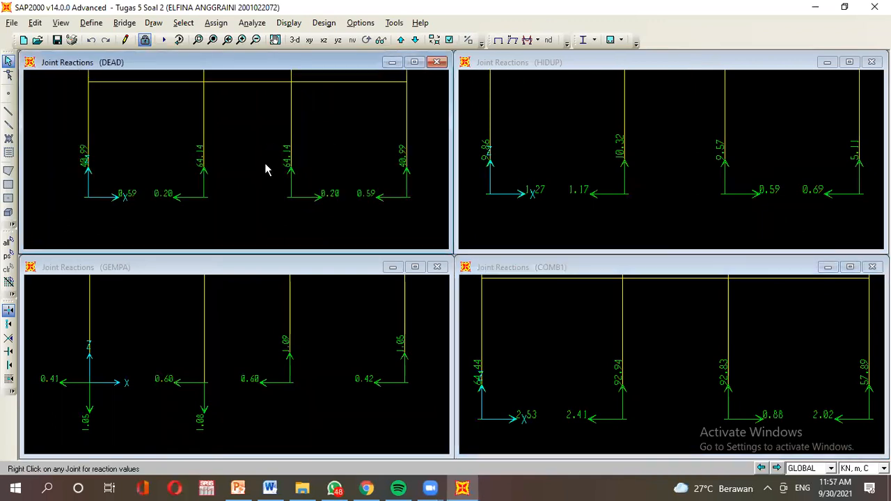
pyautogui.scroll(-2, 255, 172)
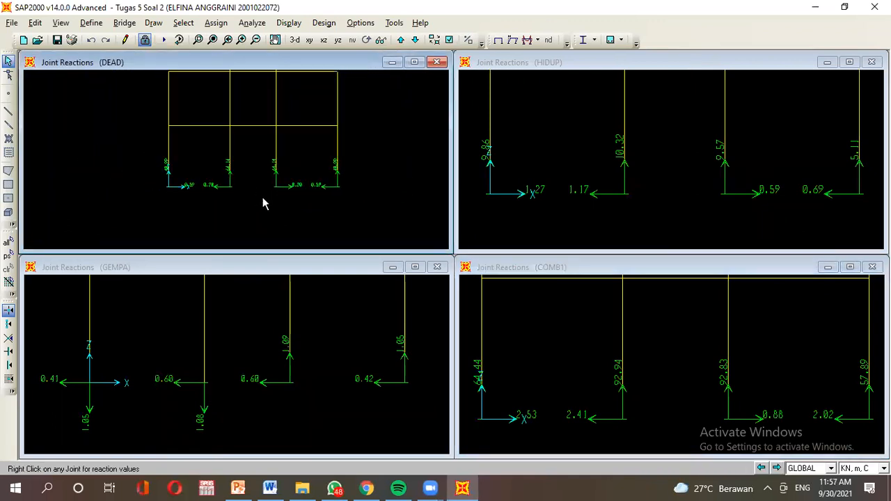
pyautogui.click(313, 362)
pyautogui.scroll(-3, 306, 385)
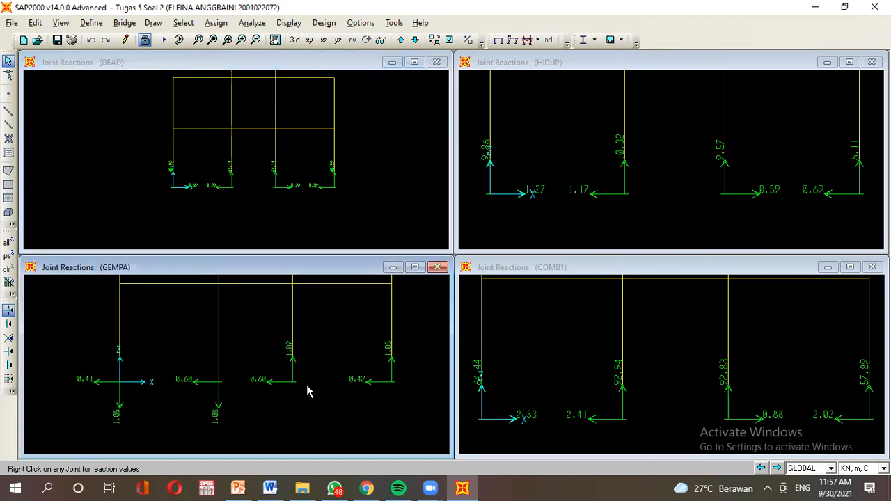
pyautogui.click(700, 358)
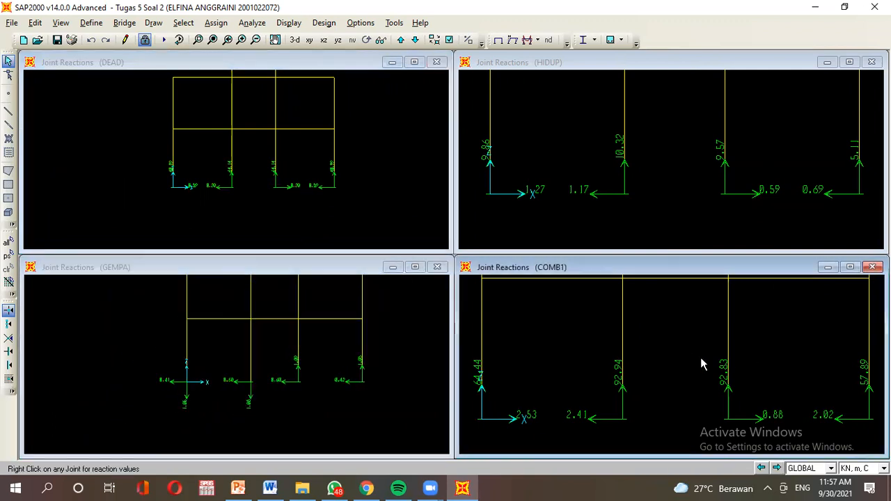
pyautogui.scroll(-2, 701, 359)
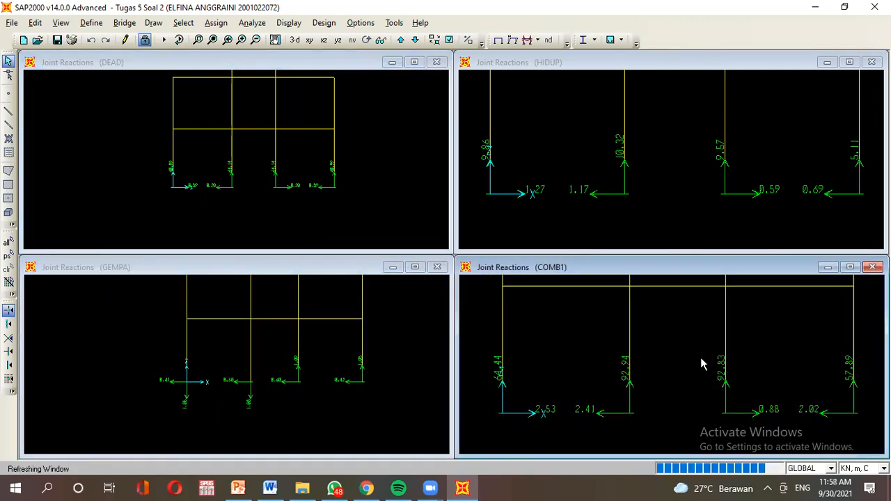
pyautogui.click(672, 142)
pyautogui.scroll(-1, 672, 150)
pyautogui.scroll(-2, 671, 159)
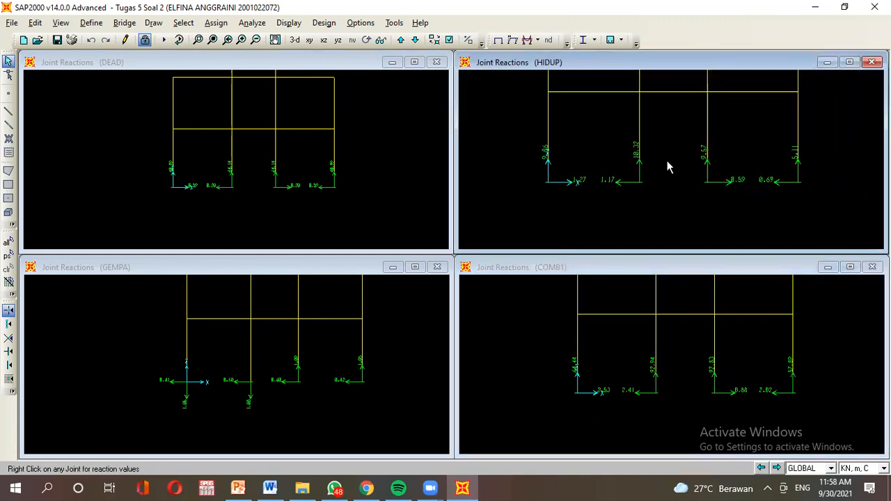
# Pan the HIDUP, COMB1 and GEMPA frames down into full view in their windows.
pyautogui.moveTo(667, 157); pyautogui.dragTo(660, 197, button='middle')
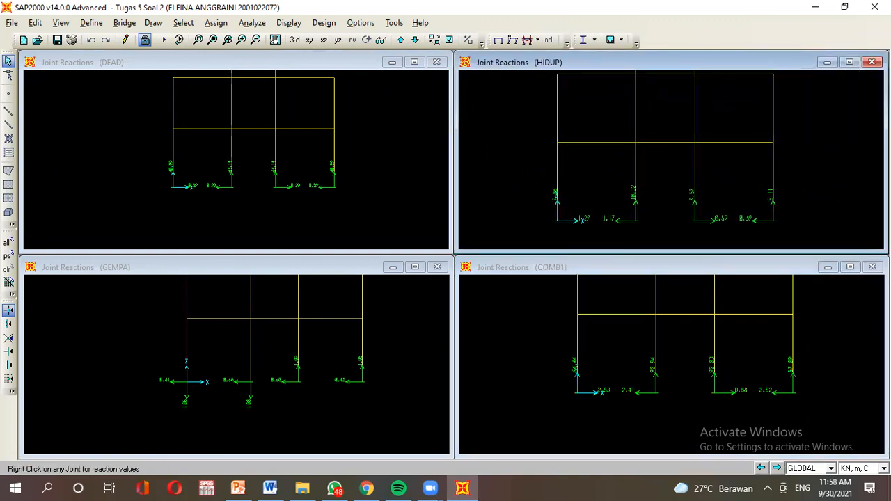
pyautogui.click(694, 335)
pyautogui.moveTo(694, 335); pyautogui.dragTo(690, 378, button='middle')
pyautogui.click(299, 352)
pyautogui.moveTo(299, 352); pyautogui.dragTo(290, 384, button='middle')
pyautogui.click(263, 148)
# Switch the DEAD window to a centred Moment 3-3 frame diagram.
pyautogui.moveTo(263, 149); pyautogui.dragTo(264, 180, button='middle')
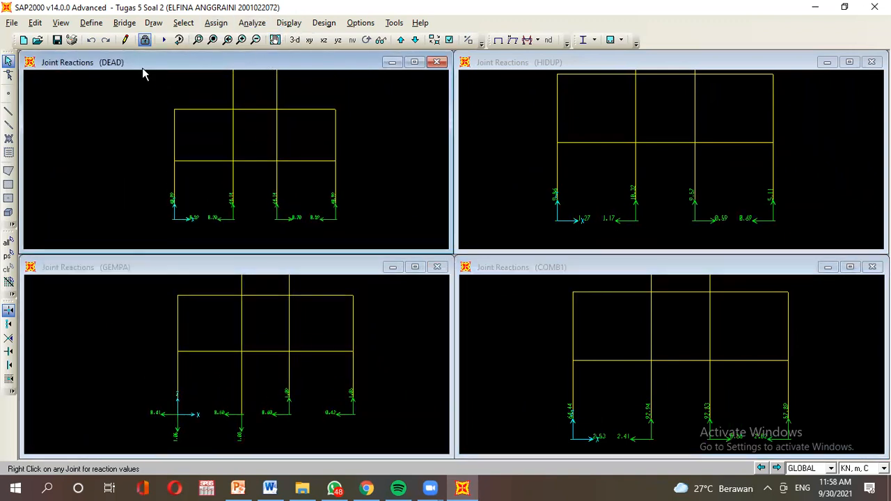
pyautogui.click(288, 23)
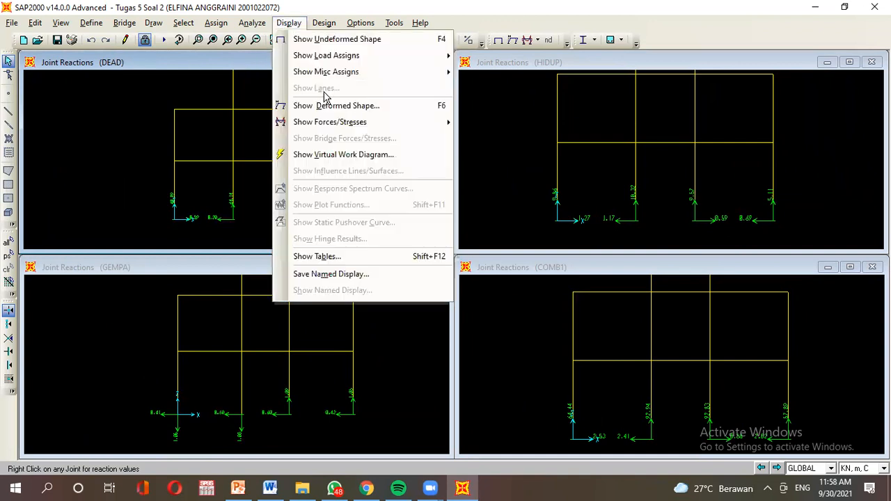
pyautogui.moveTo(355, 124)
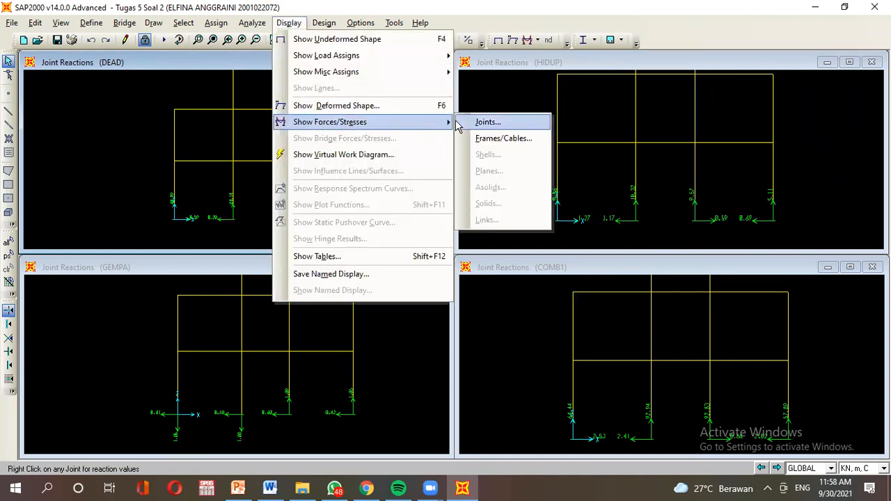
pyautogui.click(474, 142)
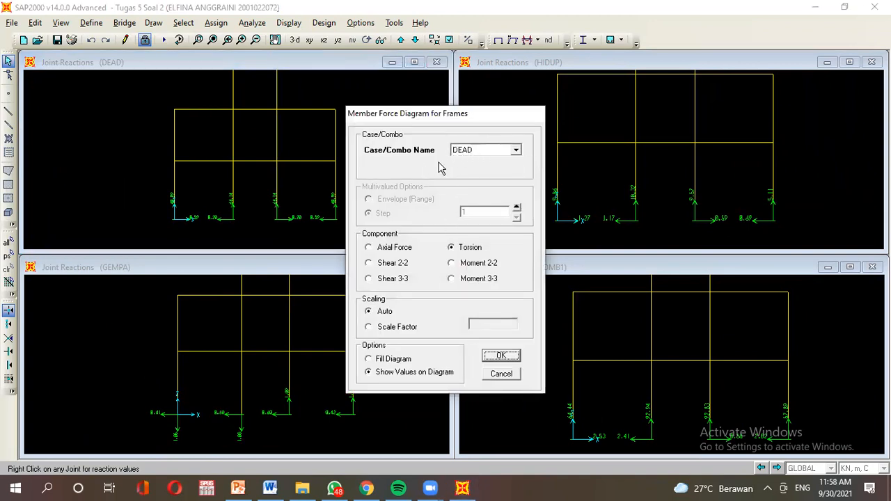
pyautogui.click(468, 280)
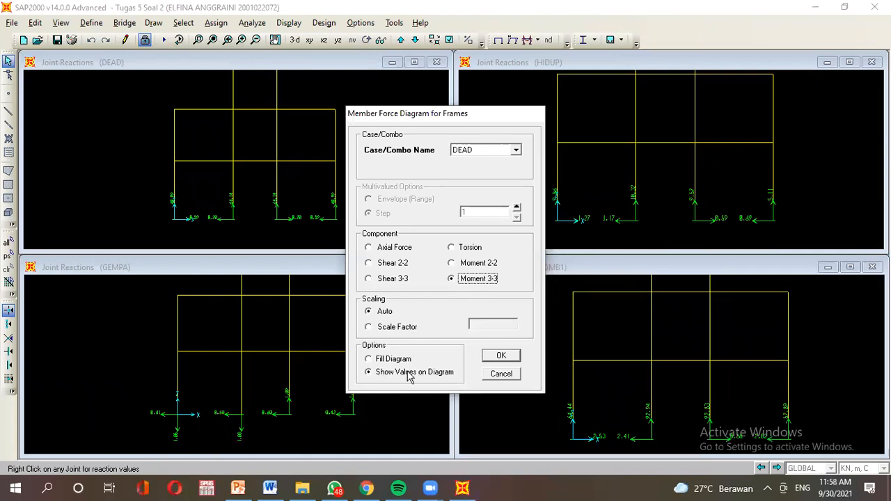
pyautogui.click(495, 358)
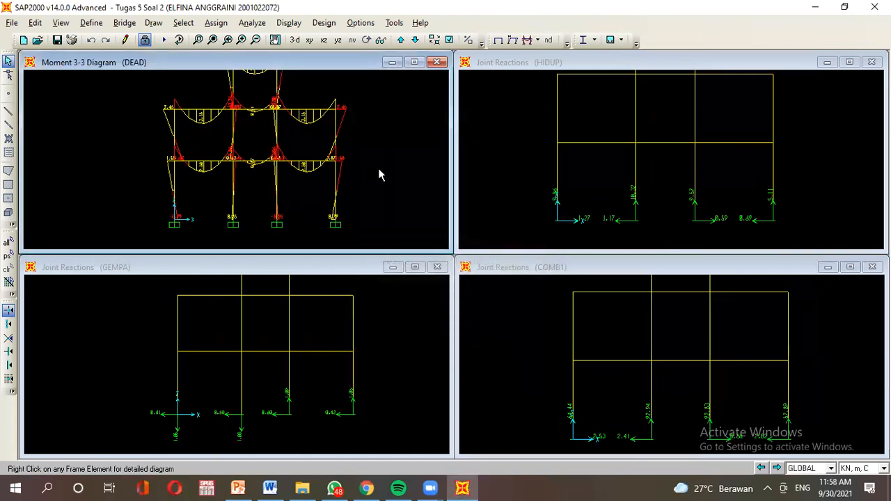
pyautogui.scroll(-3, 378, 175)
pyautogui.moveTo(372, 178); pyautogui.dragTo(348, 178, button='middle')
# Show the HIDUP Moment 3-3 diagram and zoom out until the whole frame fits.
pyautogui.click(508, 141)
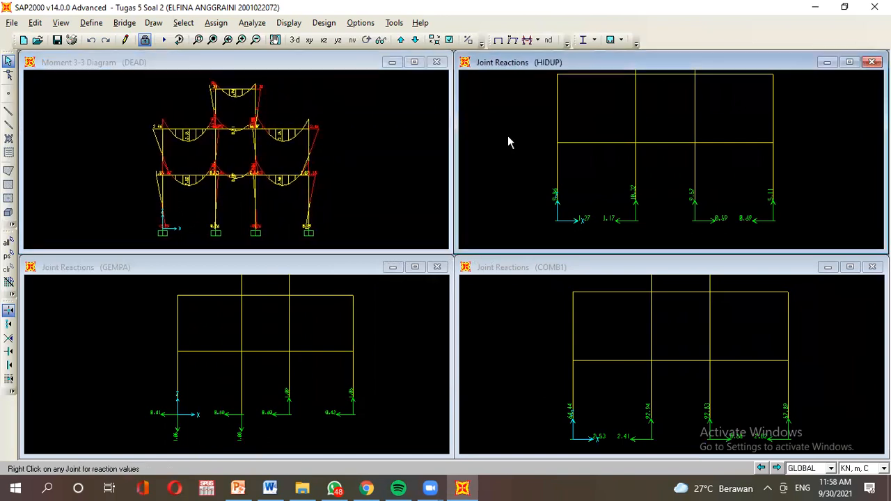
pyautogui.click(289, 23)
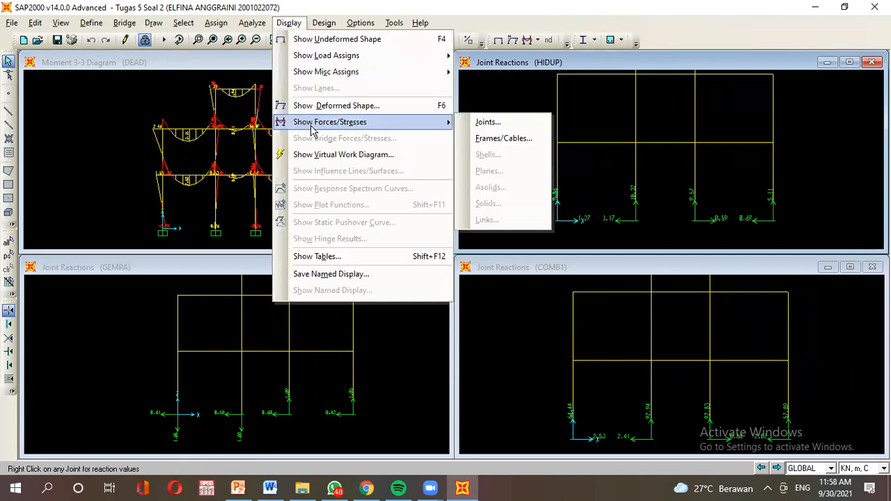
pyautogui.click(492, 139)
pyautogui.click(452, 279)
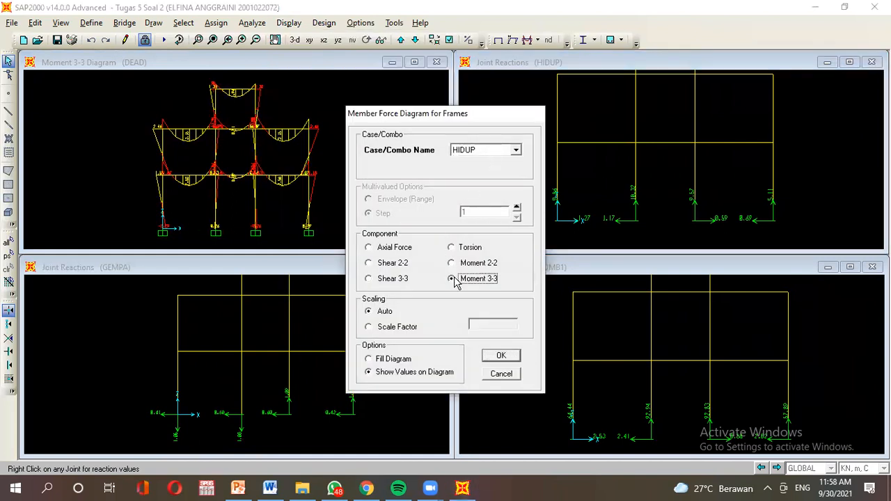
pyautogui.click(500, 357)
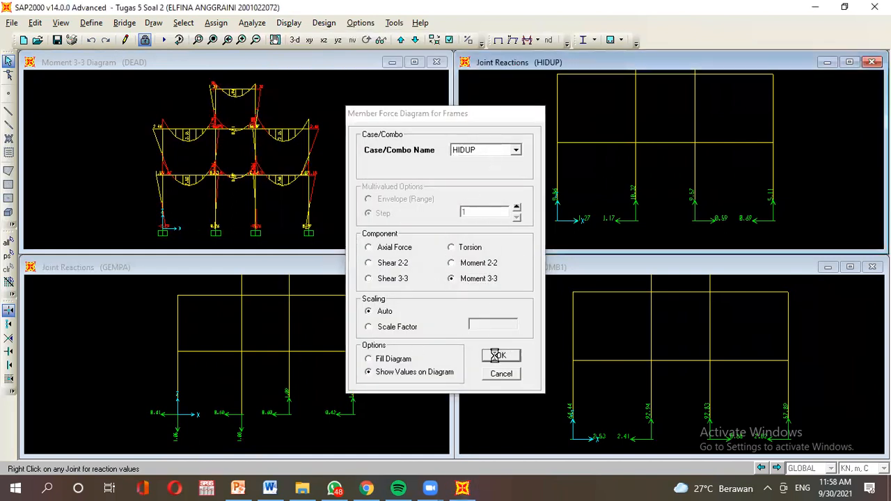
pyautogui.scroll(-3, 668, 173)
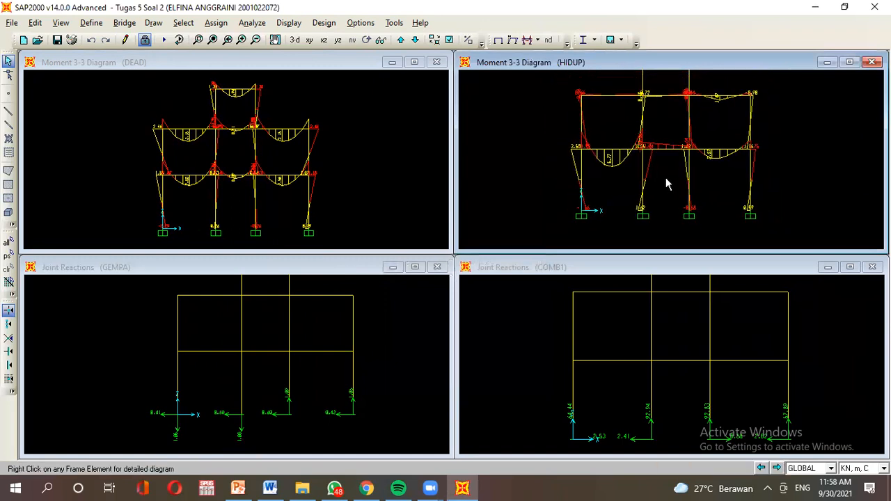
pyautogui.scroll(-3, 658, 197)
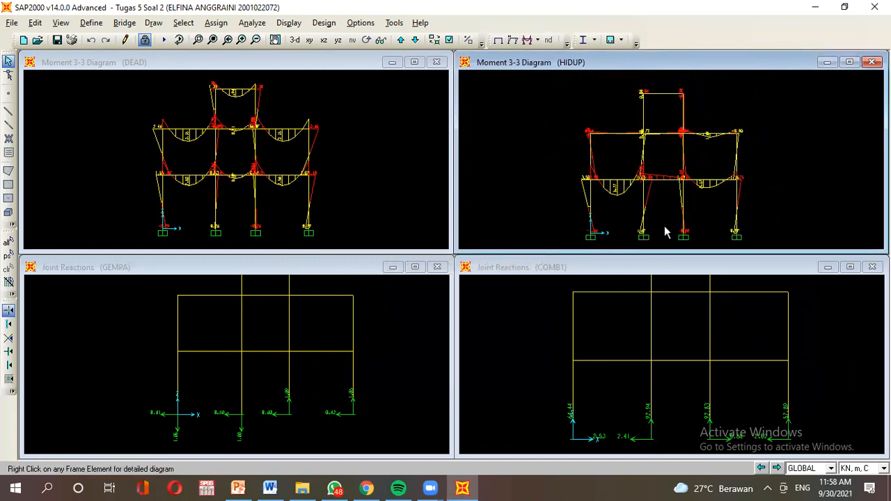
pyautogui.click(227, 272)
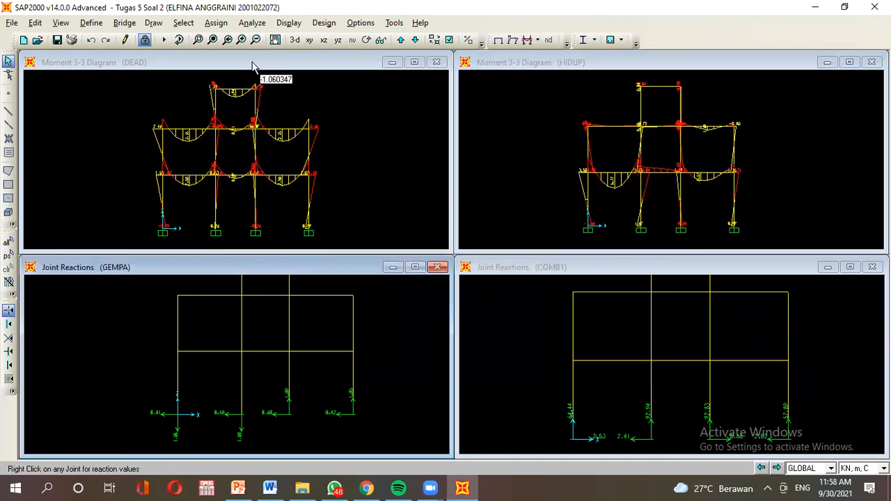
# Show the Moment 3-3 diagram in the GEMPA window, then zoom and centre it.
pyautogui.click(288, 22)
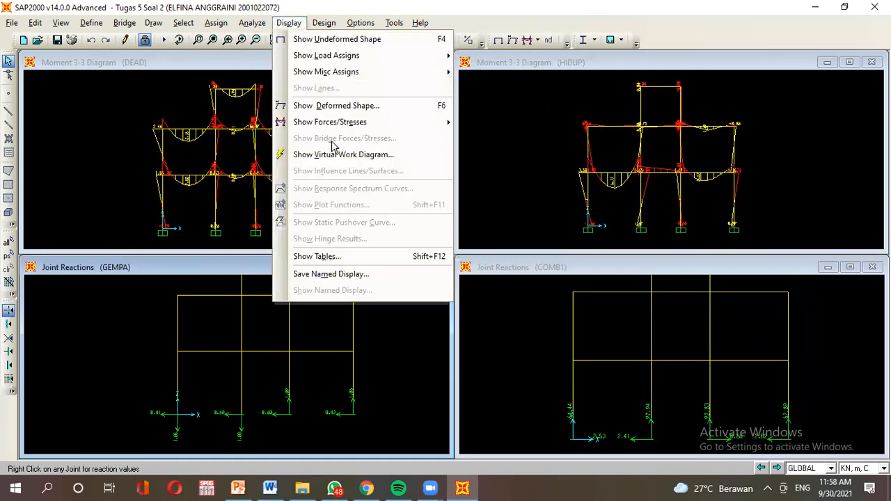
pyautogui.moveTo(335, 130)
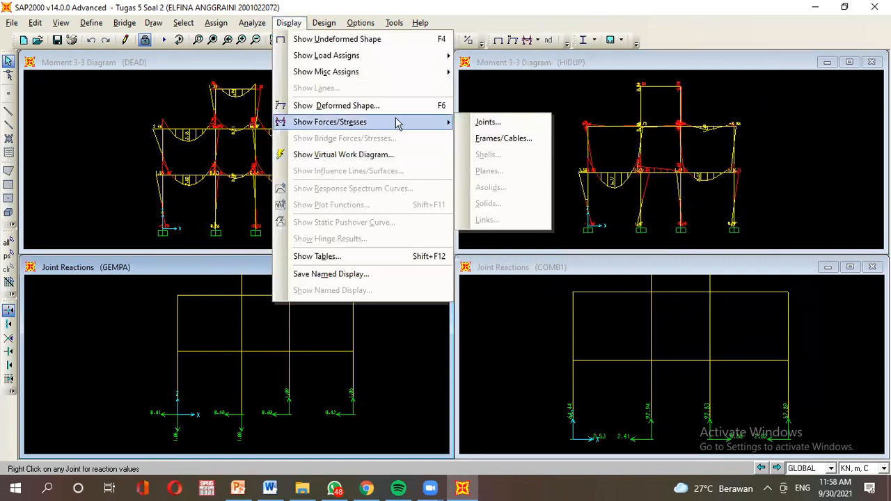
pyautogui.click(487, 138)
pyautogui.click(474, 281)
pyautogui.click(491, 356)
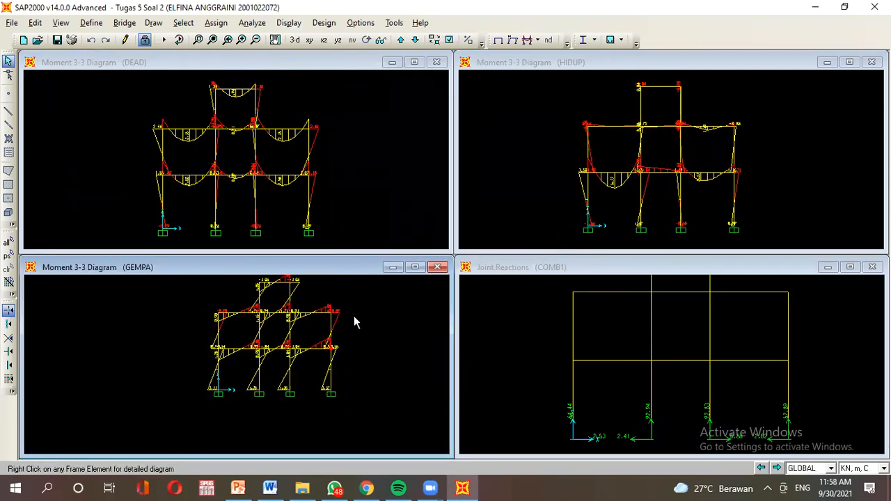
pyautogui.scroll(4, 299, 342)
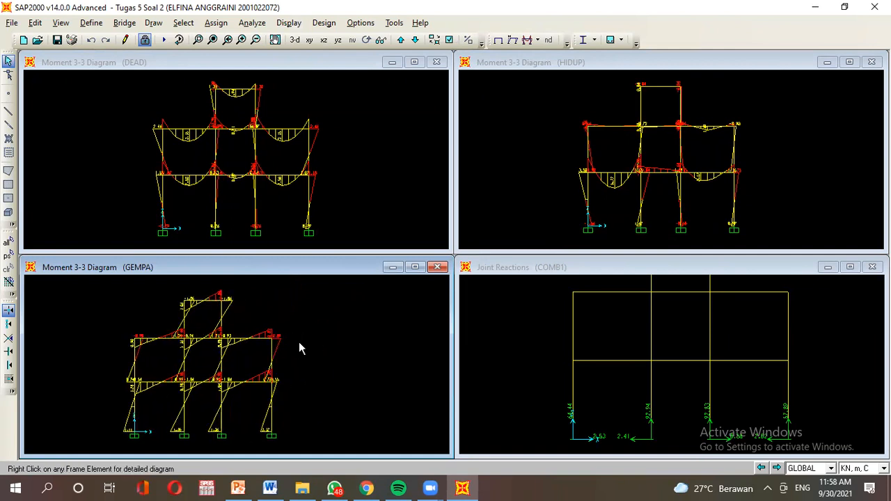
pyautogui.moveTo(292, 367); pyautogui.dragTo(337, 376, button='middle')
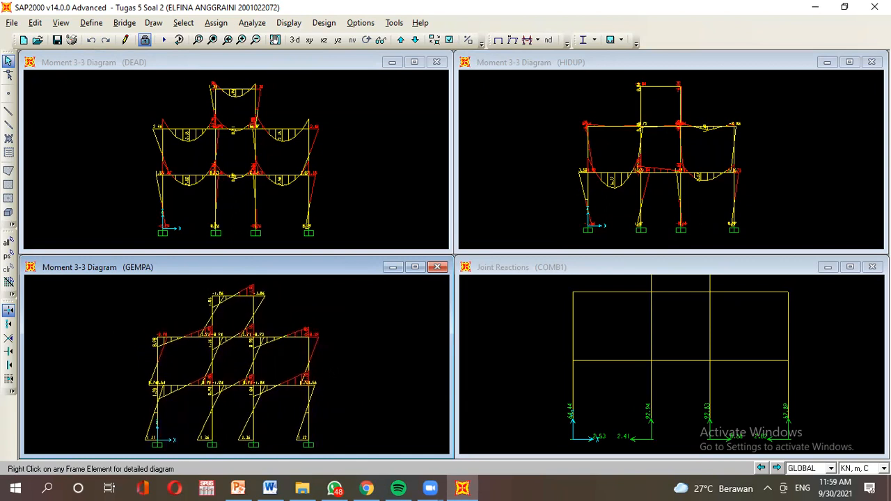
# Replace the COMB1 joint reactions with its Moment 3-3 diagram.
pyautogui.click(527, 302)
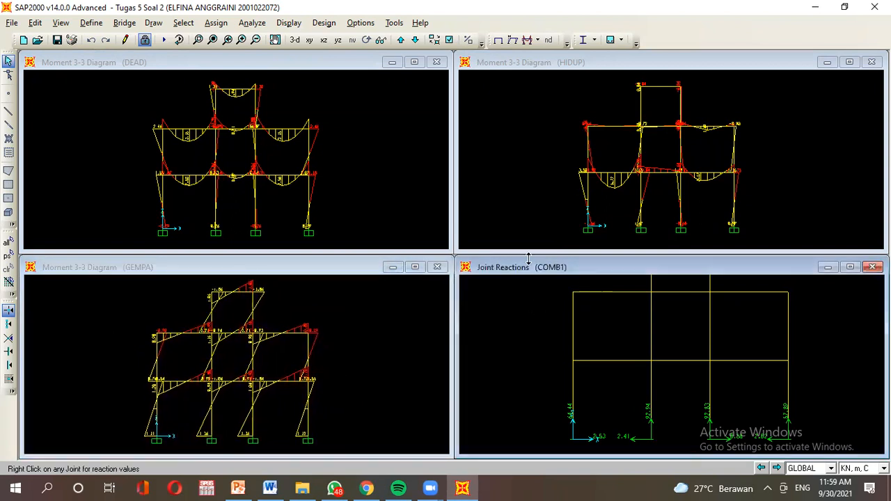
pyautogui.click(289, 23)
pyautogui.moveTo(343, 125)
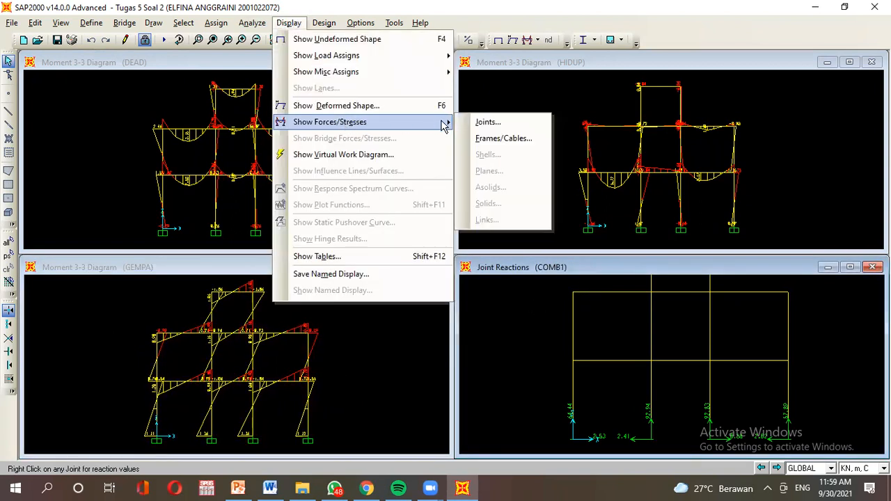
pyautogui.click(484, 137)
pyautogui.click(452, 278)
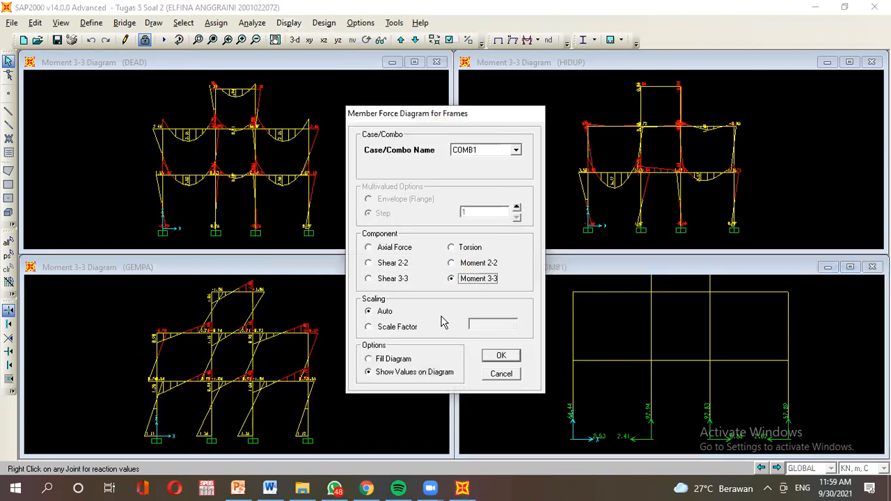
pyautogui.click(501, 357)
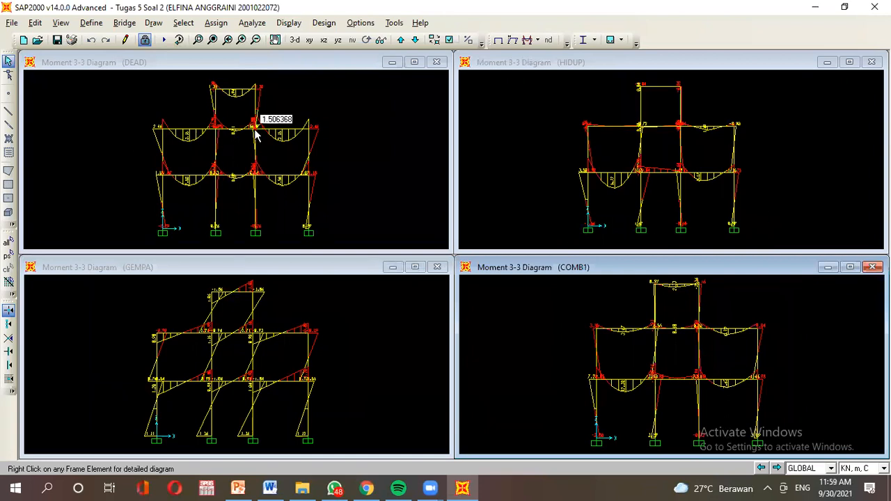
pyautogui.click(230, 65)
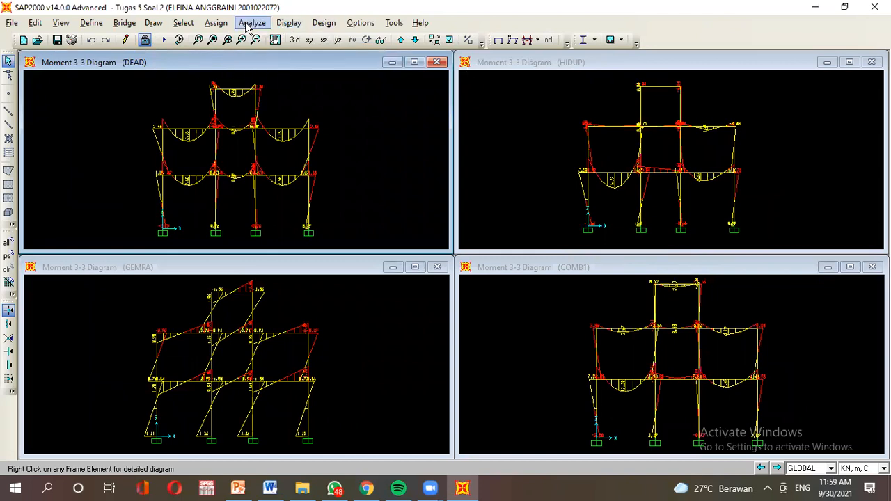
# Switch the DEAD window's frame diagram to Shear 2-2.
pyautogui.click(288, 22)
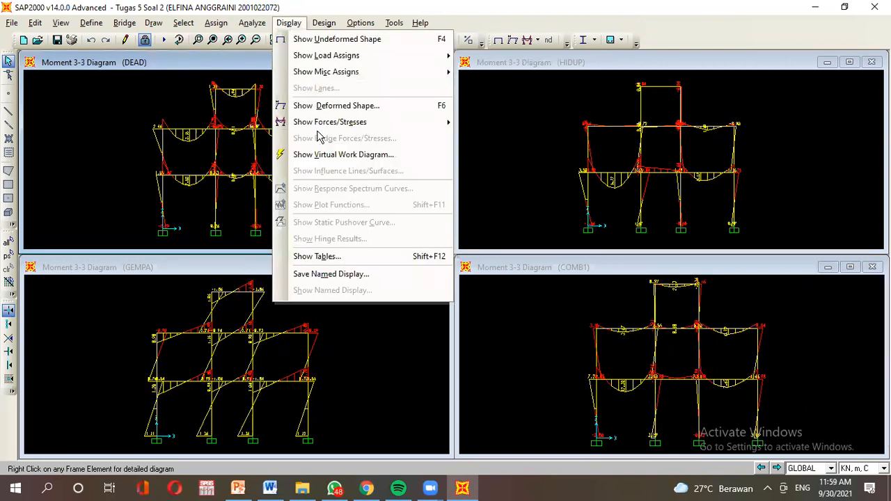
pyautogui.moveTo(322, 124)
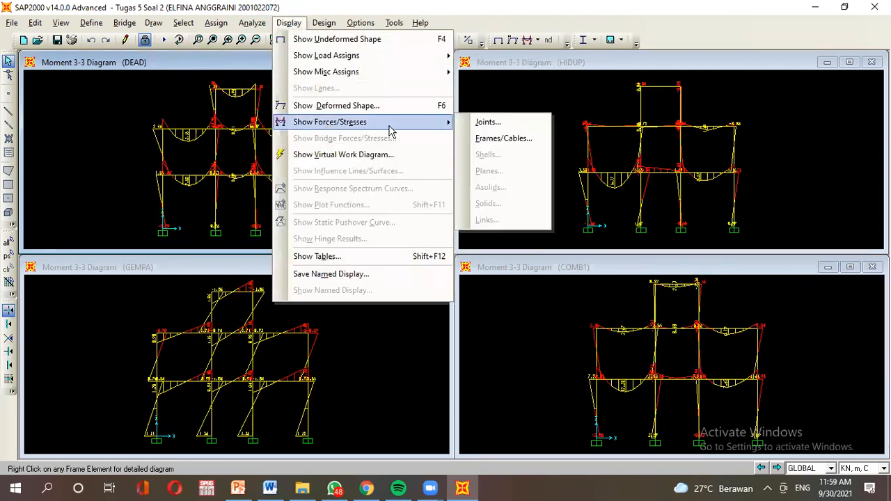
pyautogui.click(494, 140)
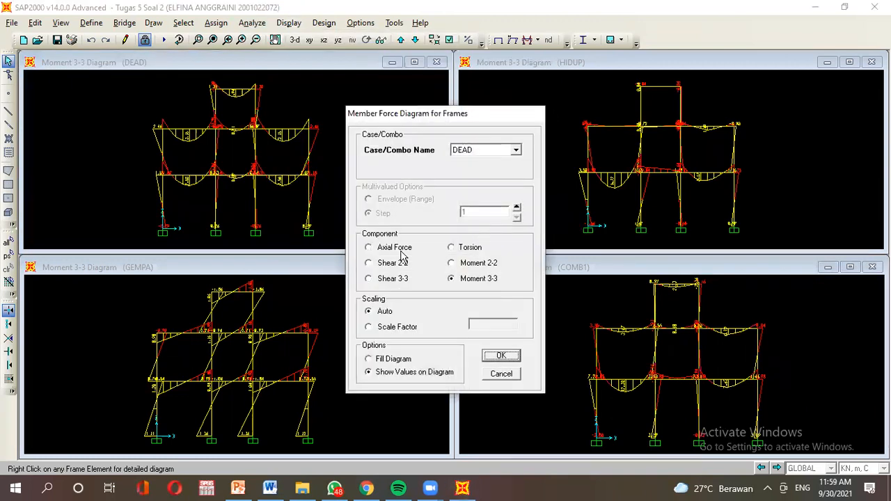
pyautogui.click(380, 265)
pyautogui.click(501, 356)
# Show the Shear 2-2 diagram in the HIDUP window.
pyautogui.click(516, 66)
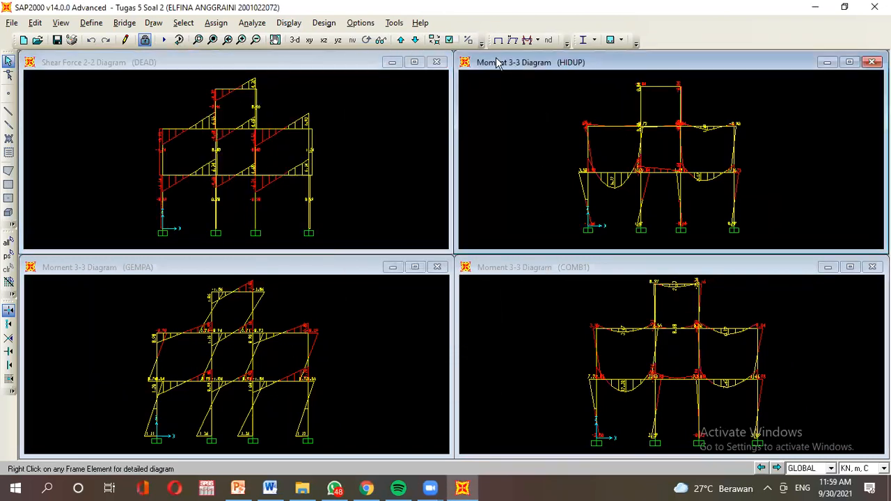
pyautogui.click(289, 22)
pyautogui.moveTo(372, 121)
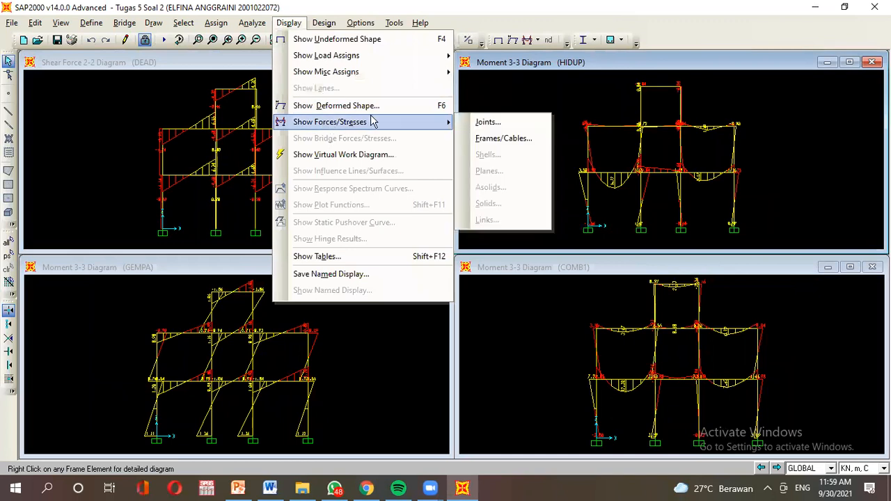
pyautogui.click(517, 142)
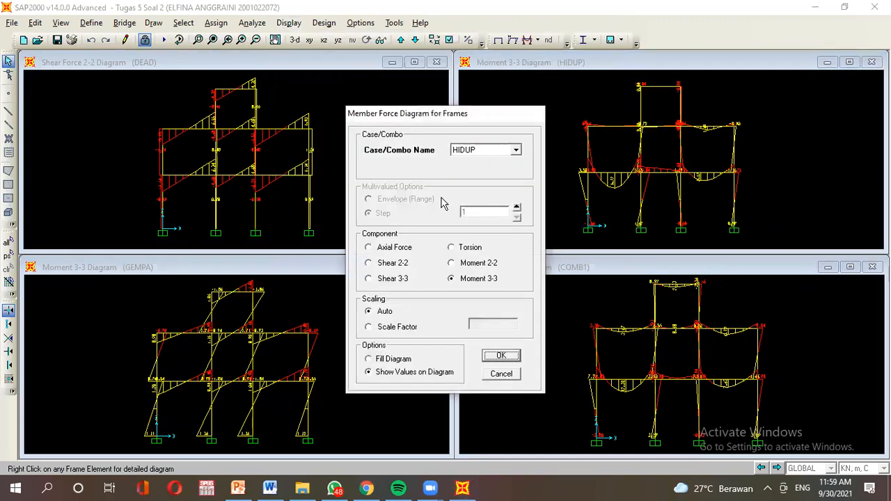
pyautogui.click(406, 265)
pyautogui.click(498, 355)
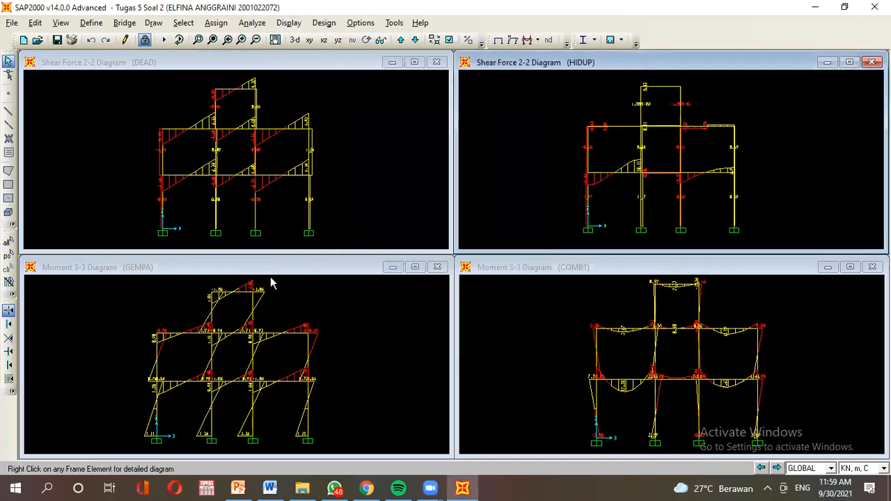
# Show the GEMPA Shear 2-2 diagram with values displayed.
pyautogui.click(275, 273)
pyautogui.click(289, 22)
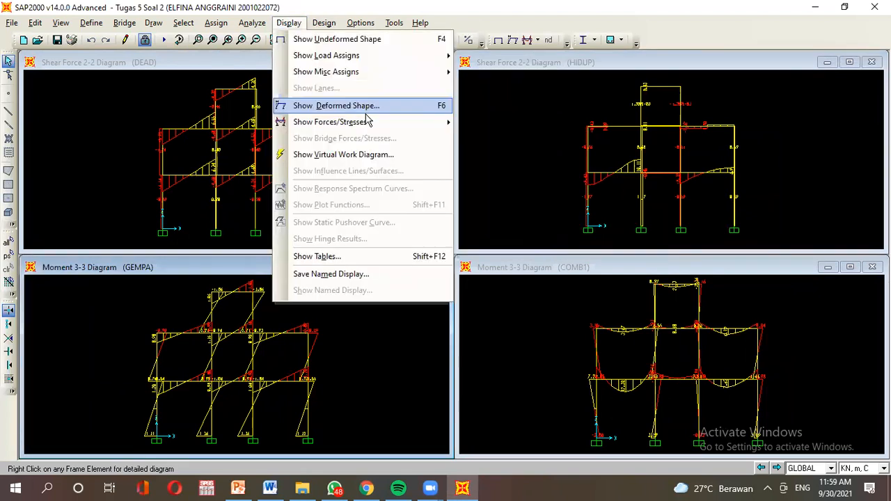
pyautogui.moveTo(364, 130)
pyautogui.click(501, 139)
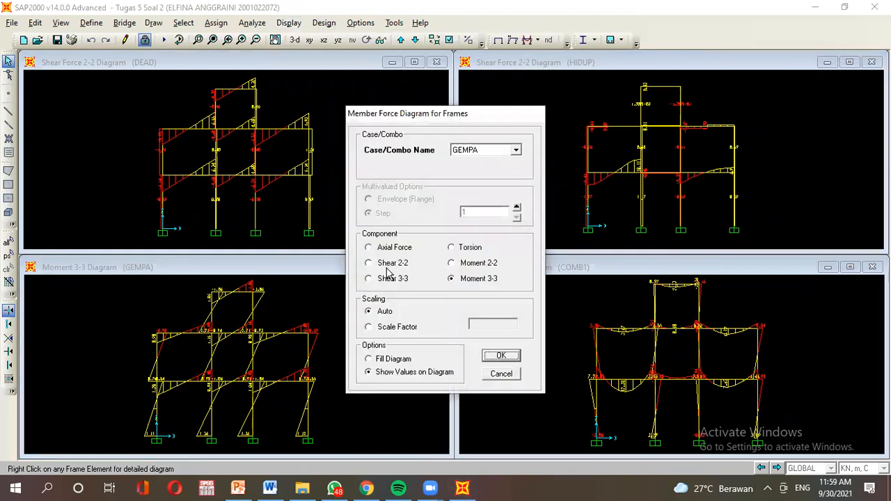
pyautogui.click(394, 359)
pyautogui.click(399, 376)
pyautogui.click(384, 264)
pyautogui.click(503, 356)
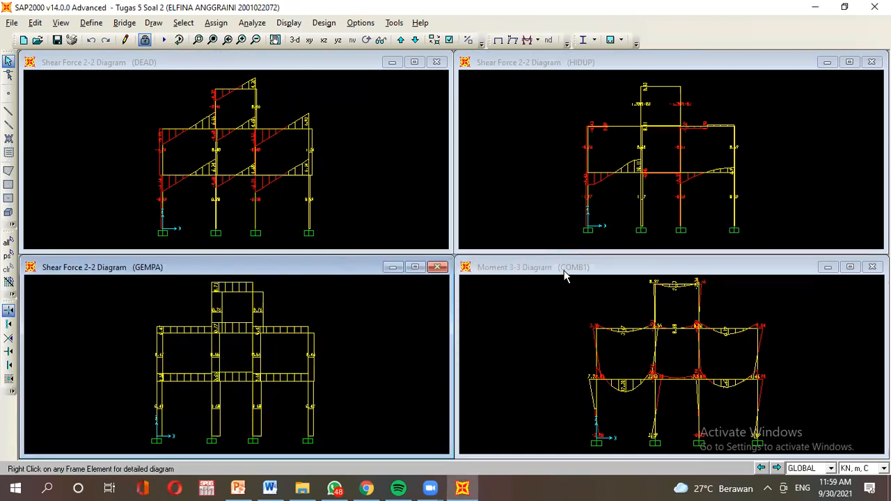
# Replace the COMB1 moment diagram with its Shear 2-2 diagram.
pyautogui.click(564, 274)
pyautogui.click(289, 22)
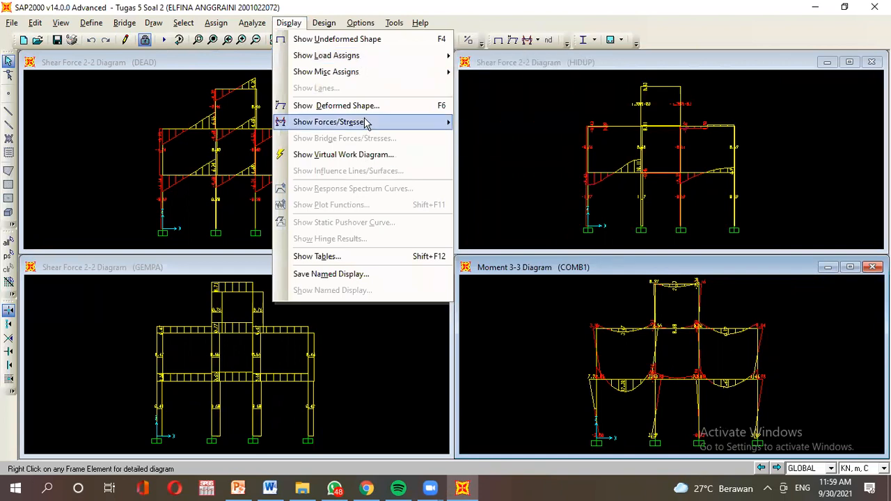
pyautogui.moveTo(384, 122)
pyautogui.click(474, 141)
pyautogui.click(381, 266)
pyautogui.click(498, 358)
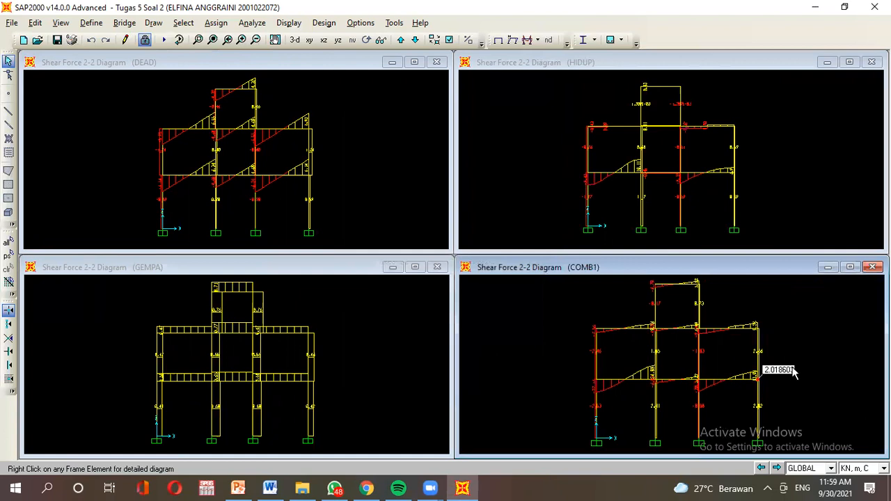